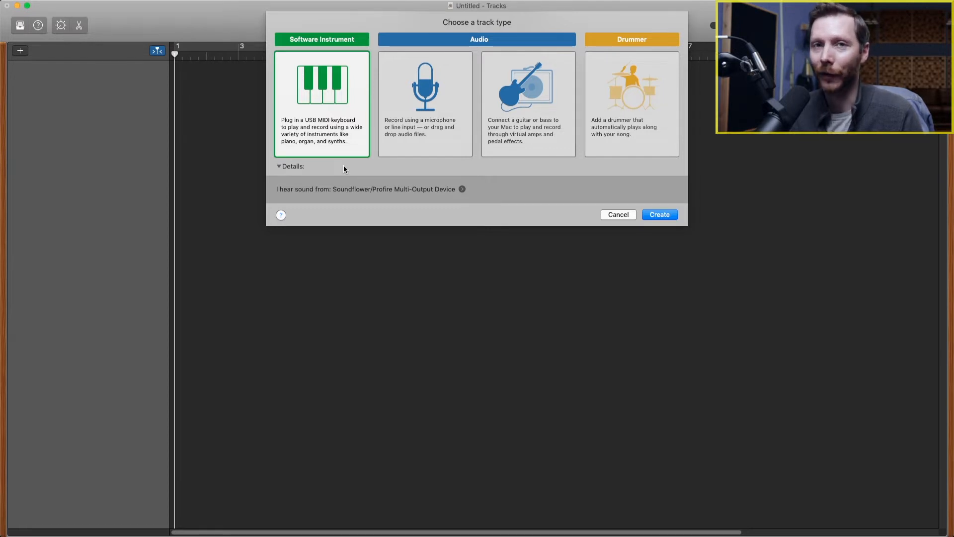
Step: Preview the microphone, guitar or bass, and Drummer track types, and create a Software Instrument track
click(440, 124)
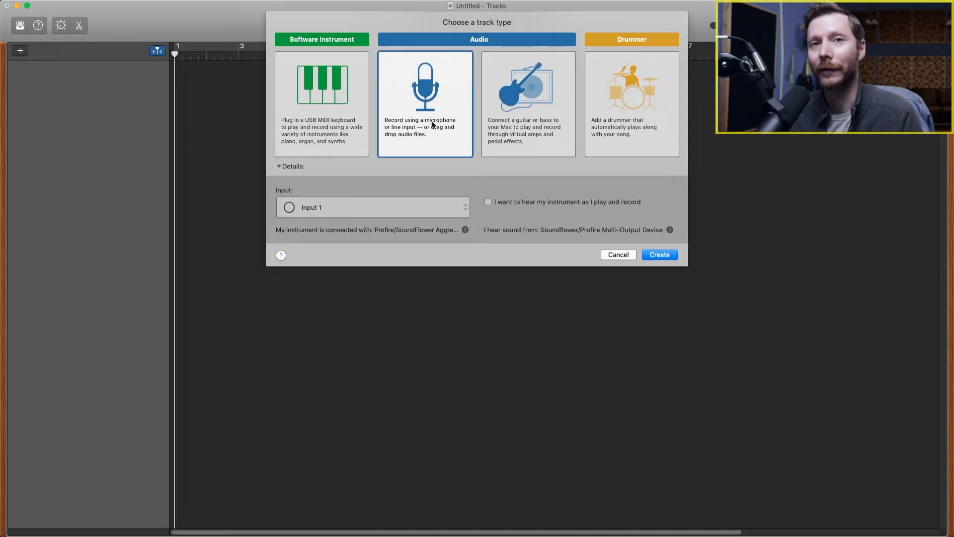
click(516, 140)
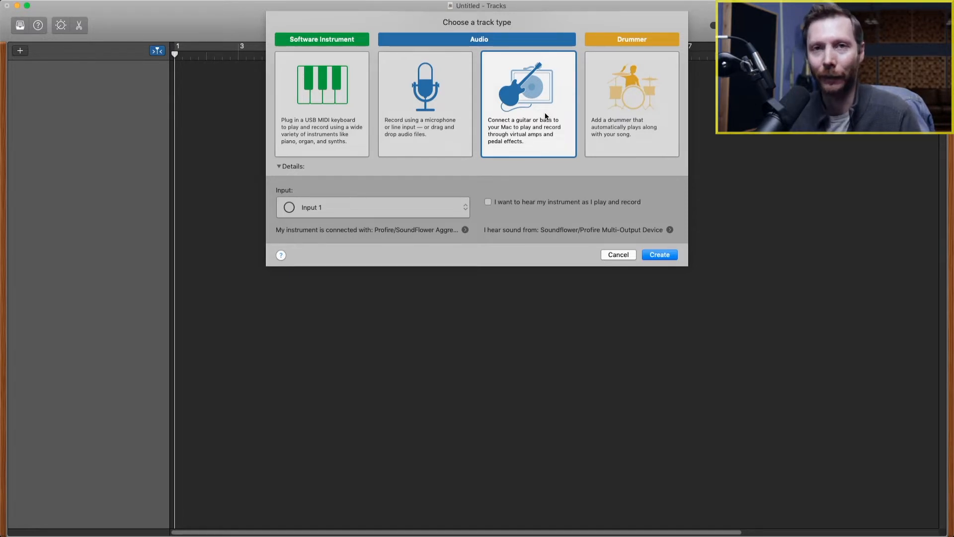
click(634, 80)
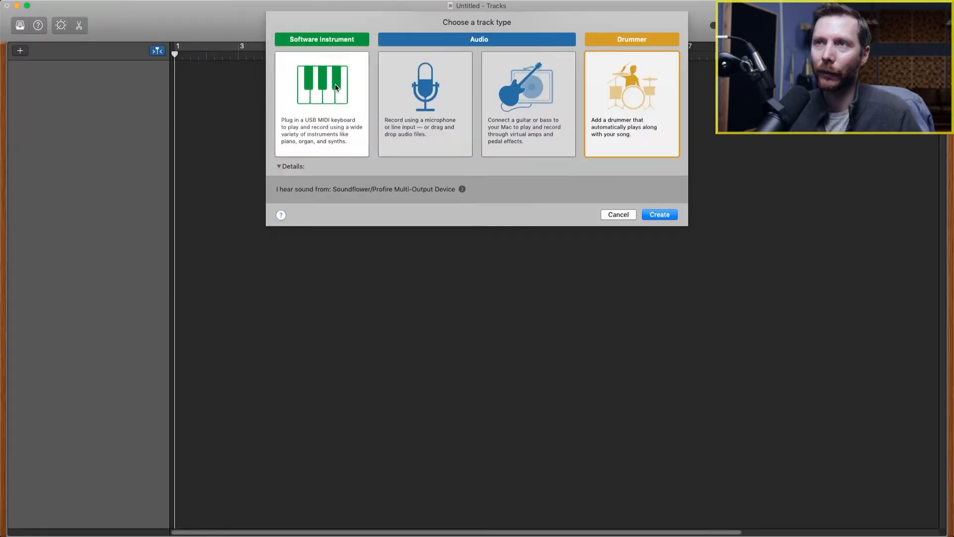
click(367, 115)
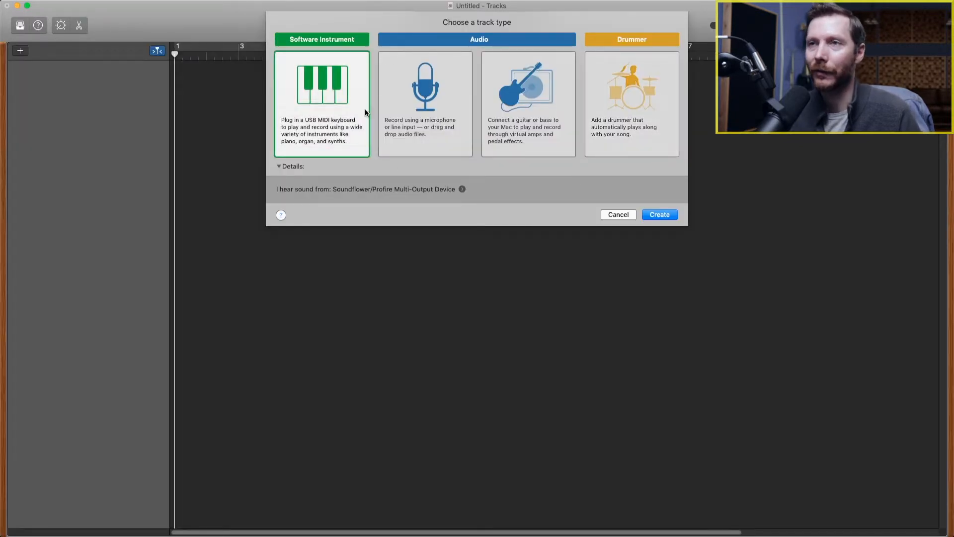
click(665, 216)
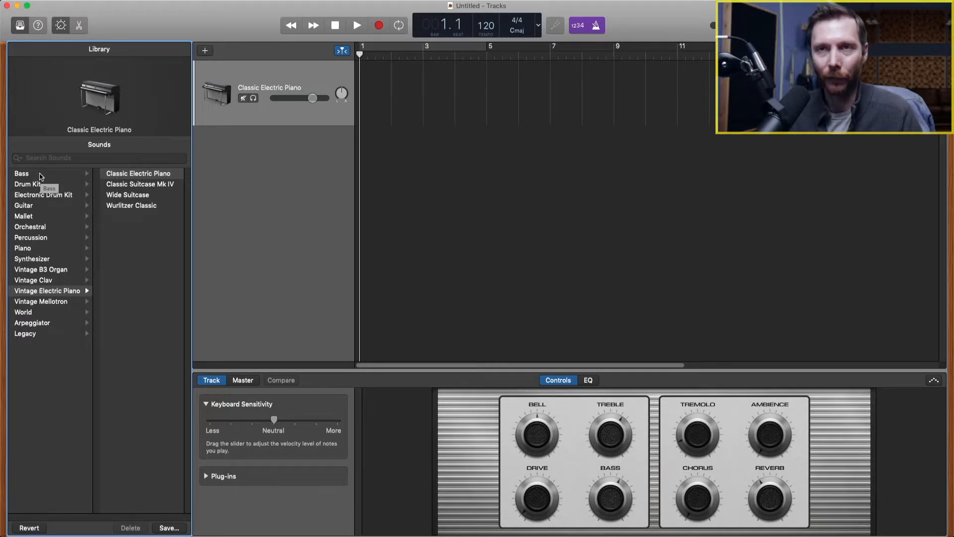
Step: Browse the sound Library categories from Bass, Drum Kit, Electronic Drum Kit, Guitar and Mallet to Orchestral
click(41, 177)
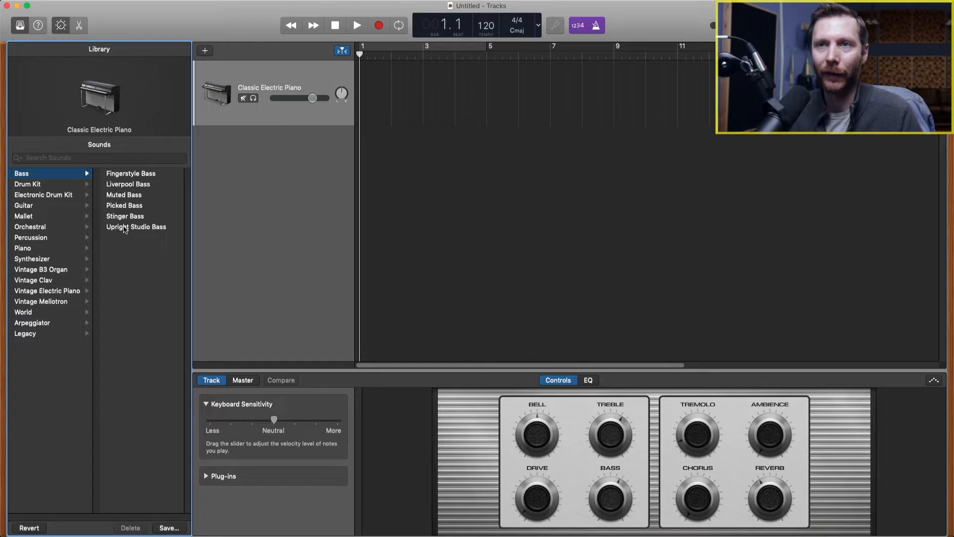
click(41, 184)
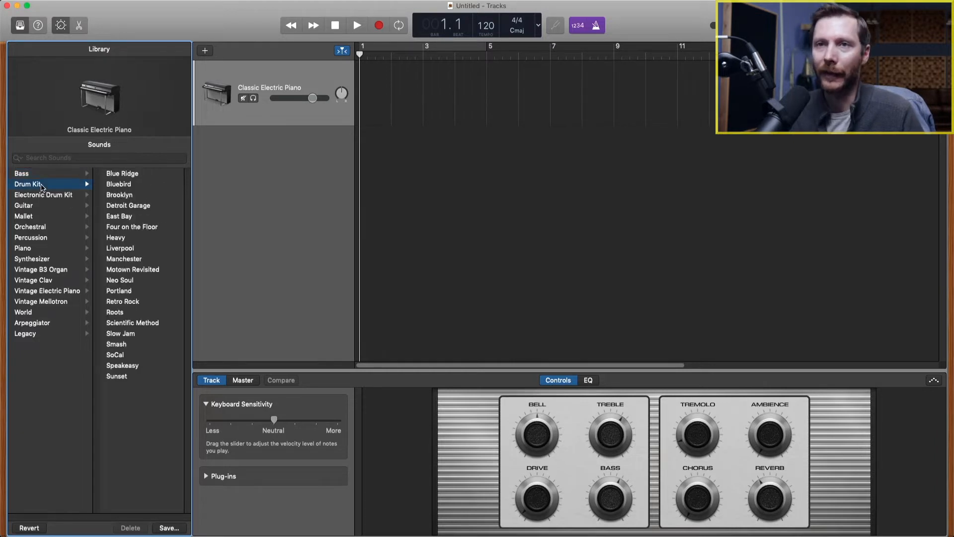
click(44, 197)
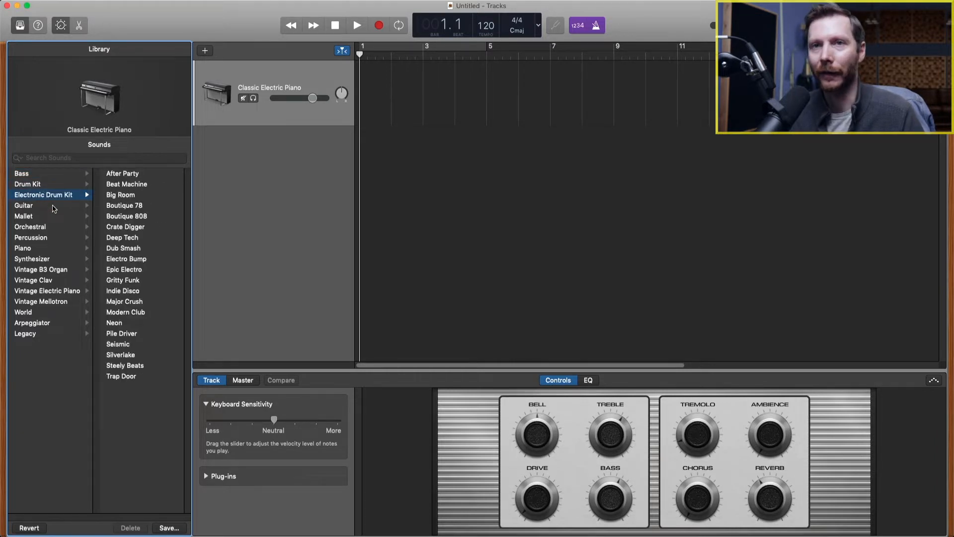
click(51, 207)
click(50, 218)
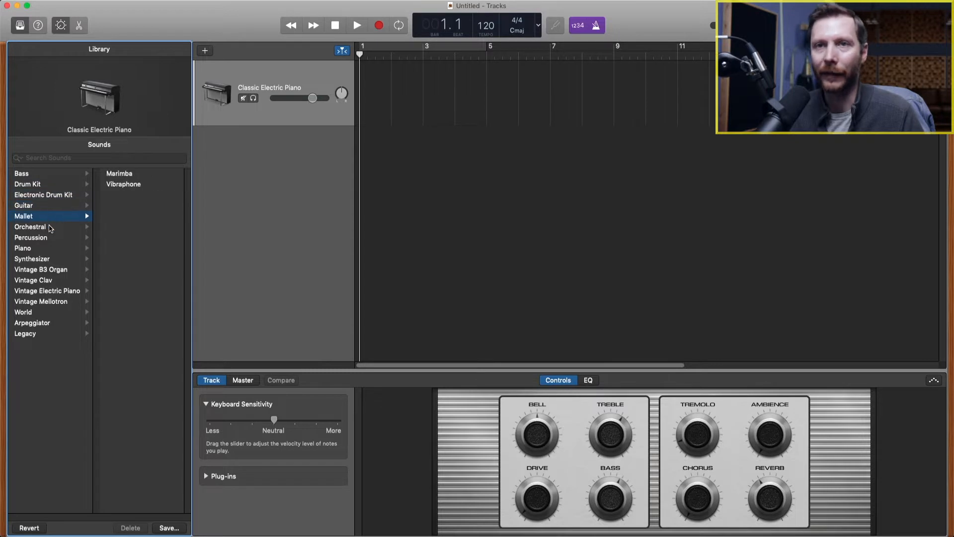
click(49, 227)
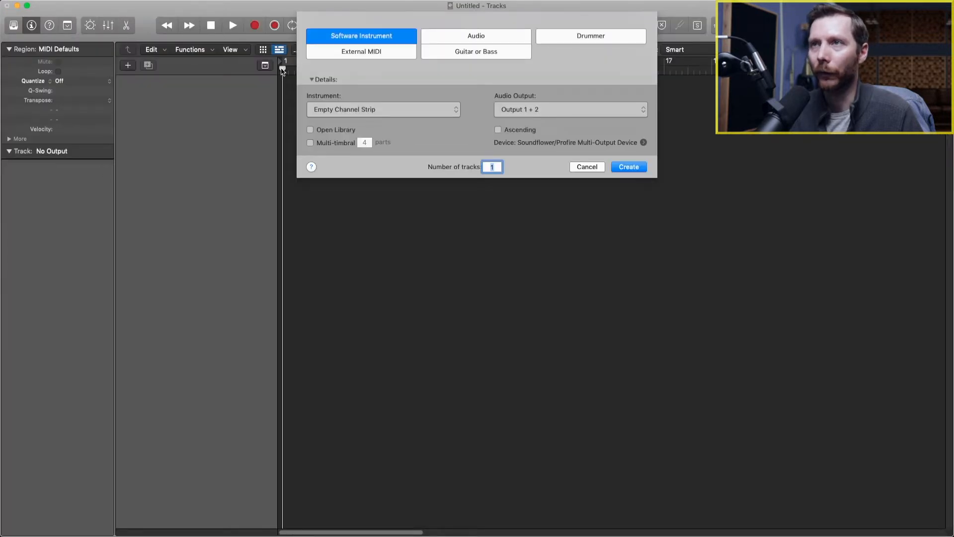
Step: Switch to Logic Pro, create one Software Instrument track with an empty channel strip, and show the Library's Bass sounds
click(626, 169)
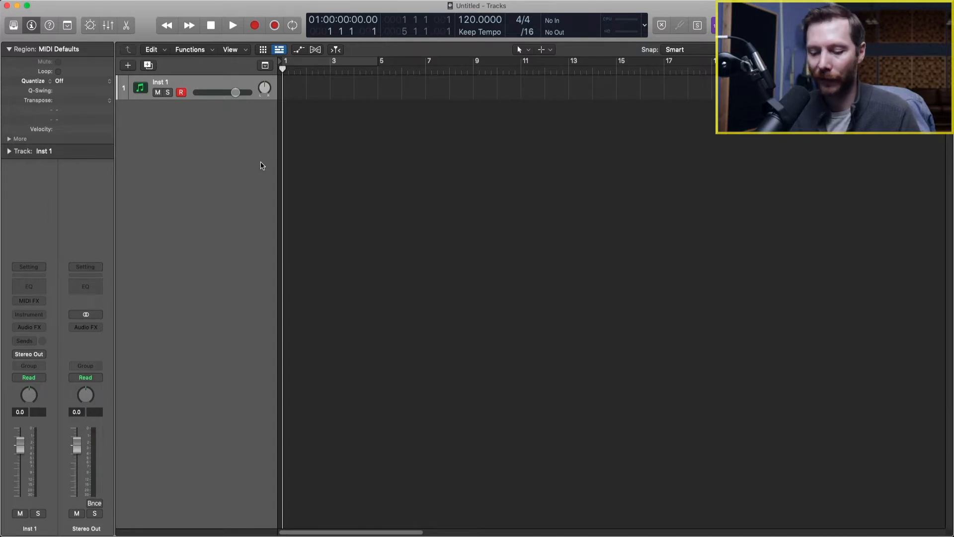
click(14, 26)
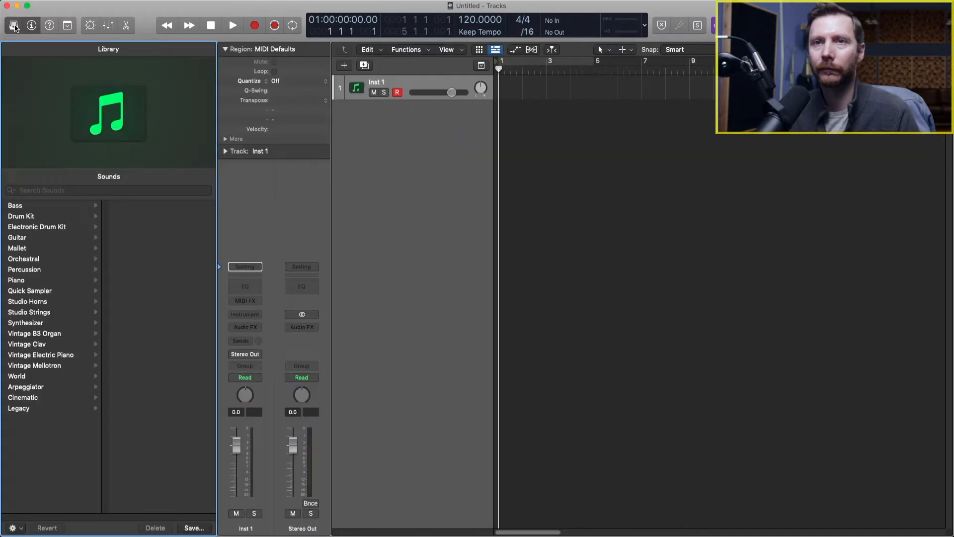
click(44, 207)
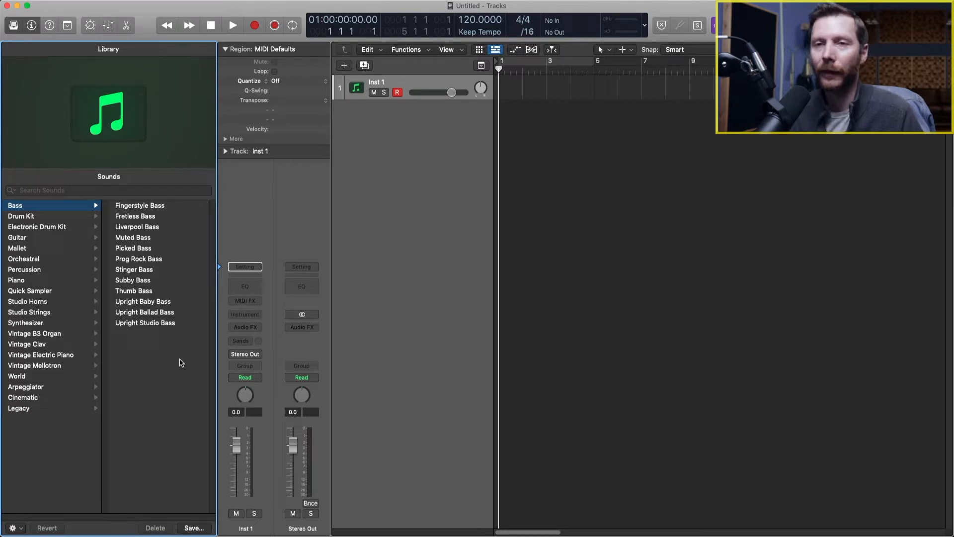
Step: Load the Motown Revisited drum kit onto the instrument track in both GarageBand and Logic Pro
click(70, 217)
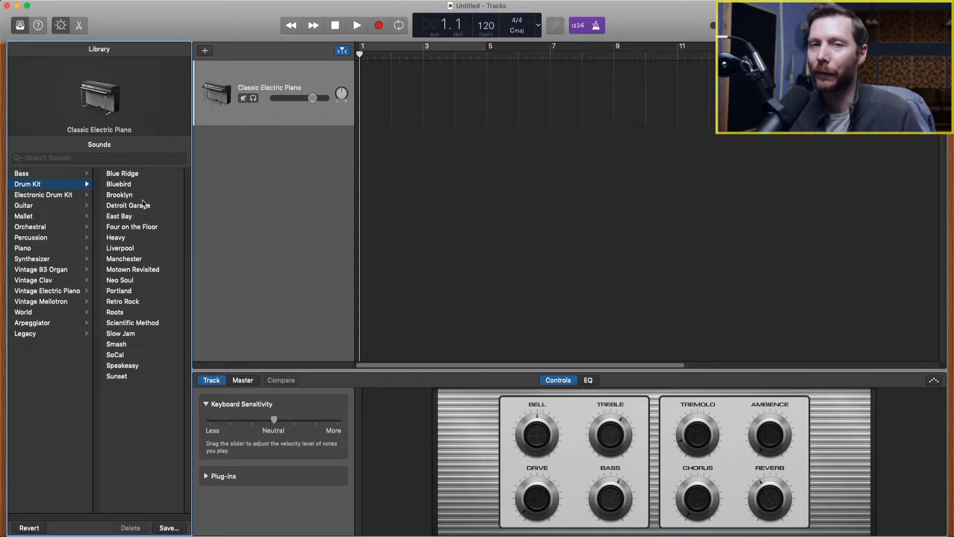
click(137, 273)
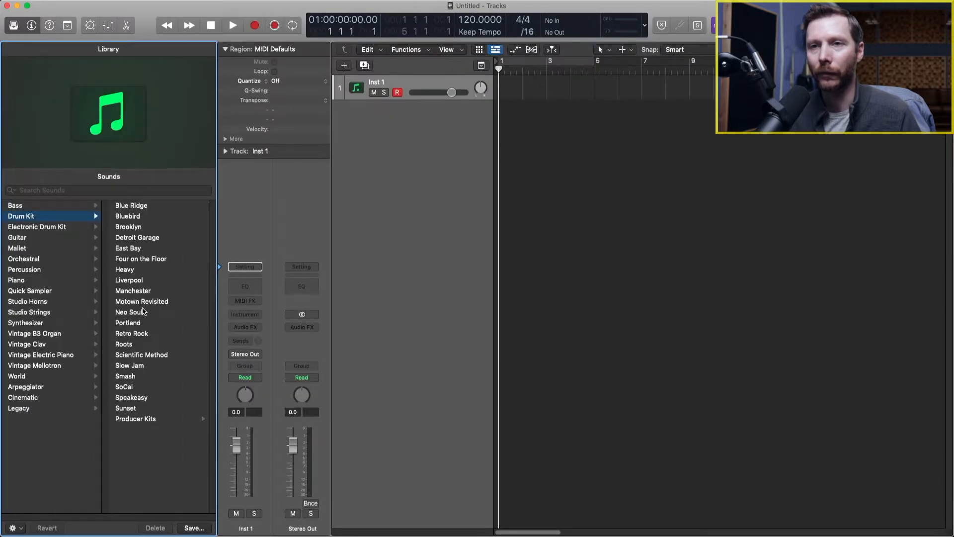
click(144, 302)
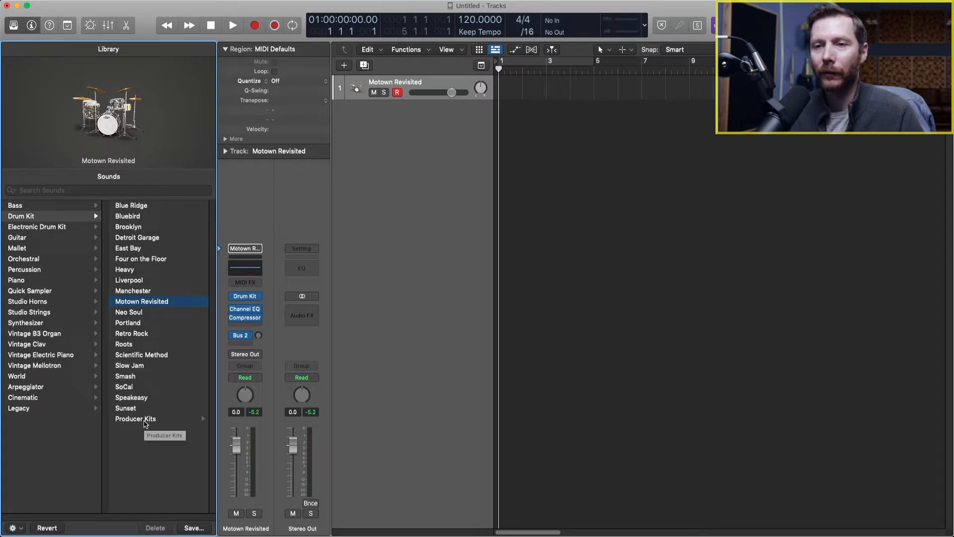
Step: Load the Motown Revisited+ producer kit in Logic Pro and expand its track stack to show the individual drum microphone channels
click(145, 422)
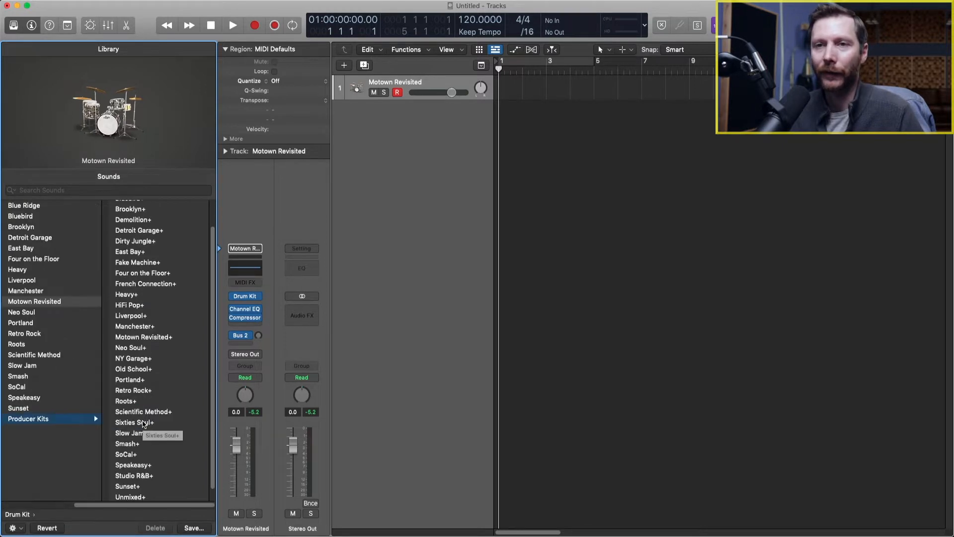
click(151, 340)
click(356, 92)
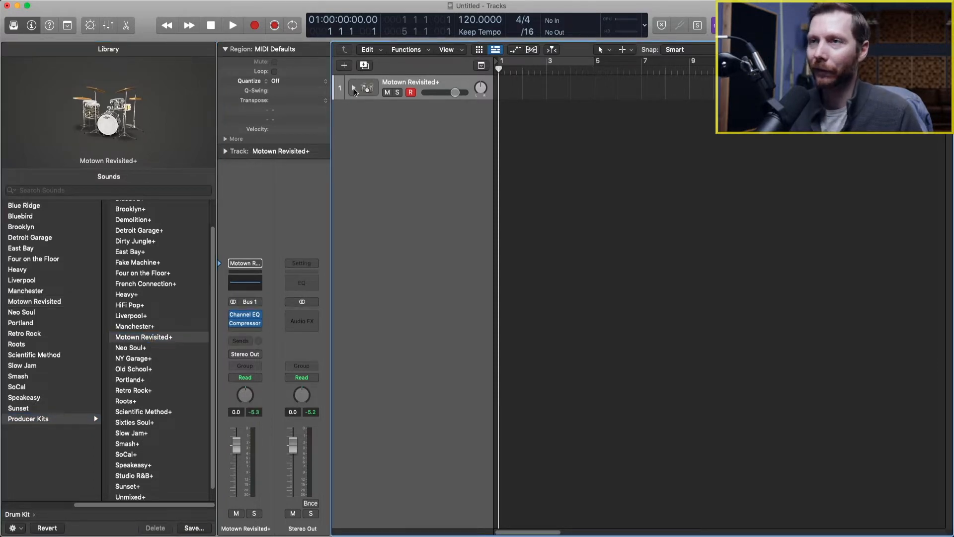
click(354, 89)
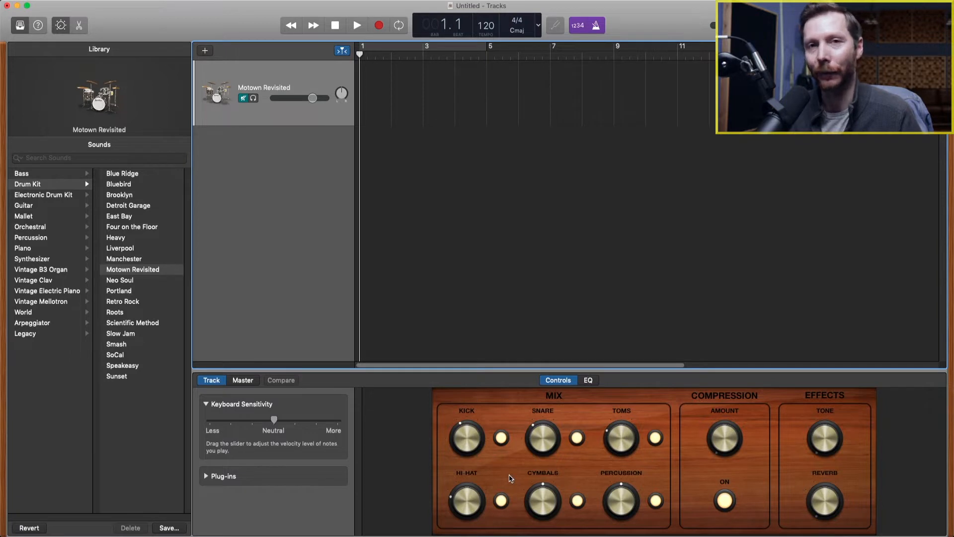
Step: Switch to GarageBand, turn off the Motown kit's cymbals, and replace the kit with the Crate Digger electronic drum kit
click(577, 500)
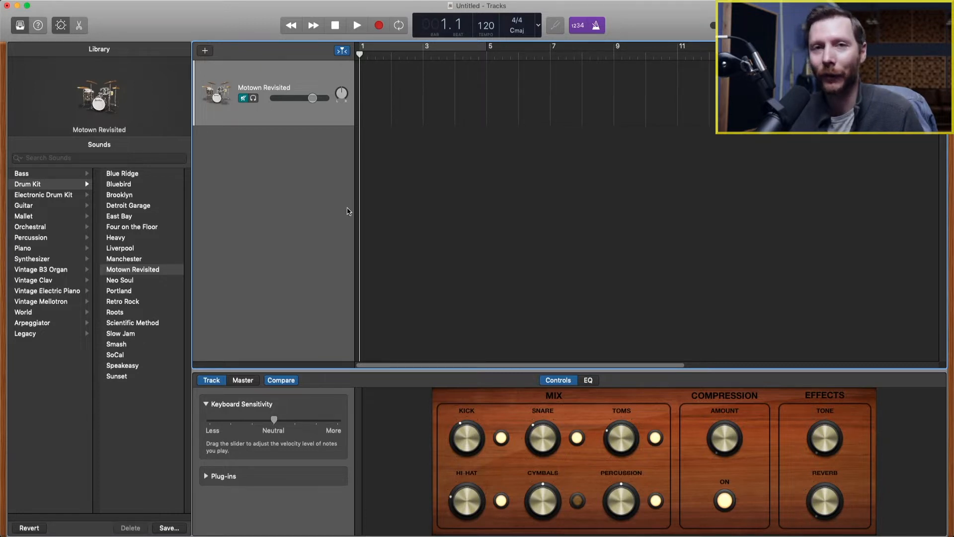
click(60, 198)
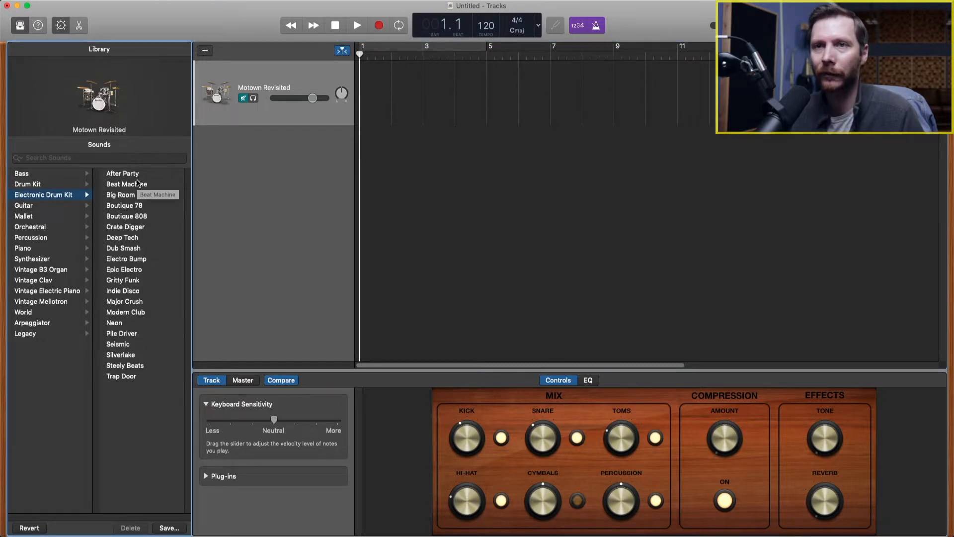
click(135, 227)
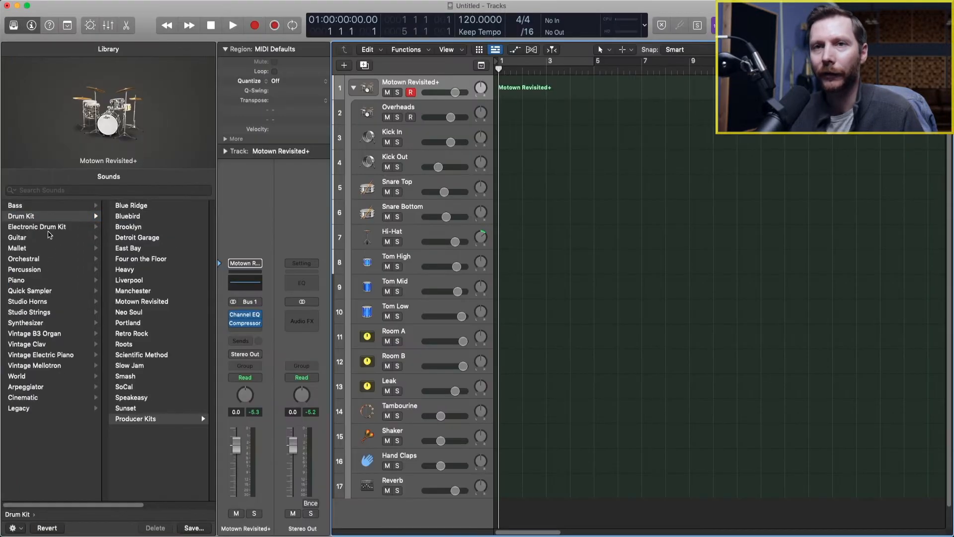
Step: In Logic Pro, load the Crate Digger electronic drum kit and open its Drum Machine Designer at the Kick 1 pad
click(50, 227)
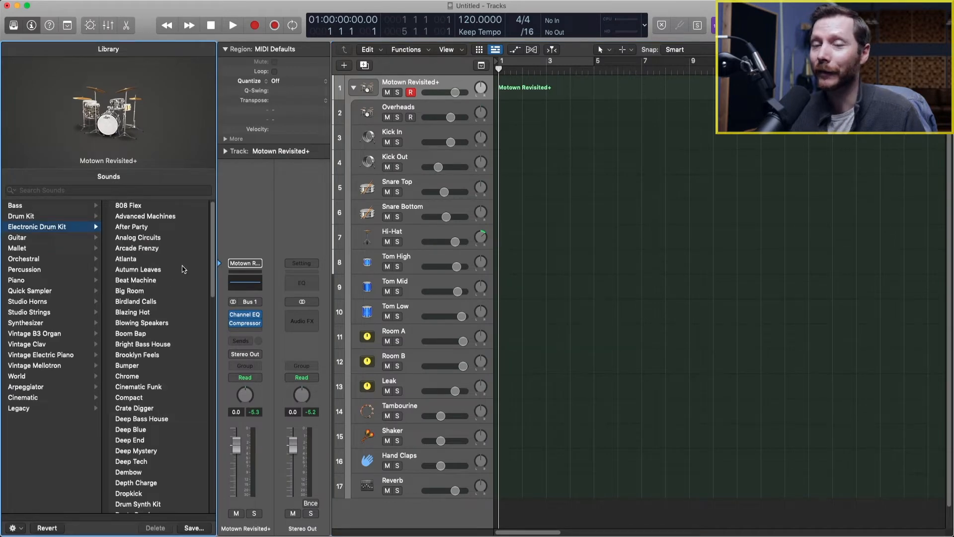
scroll(201, 299, down, 10)
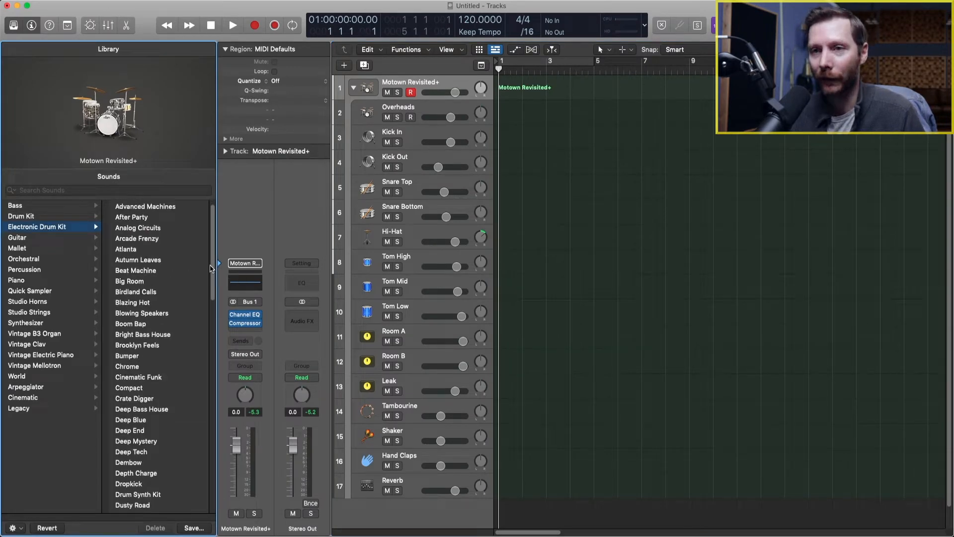
scroll(204, 345, down, 15)
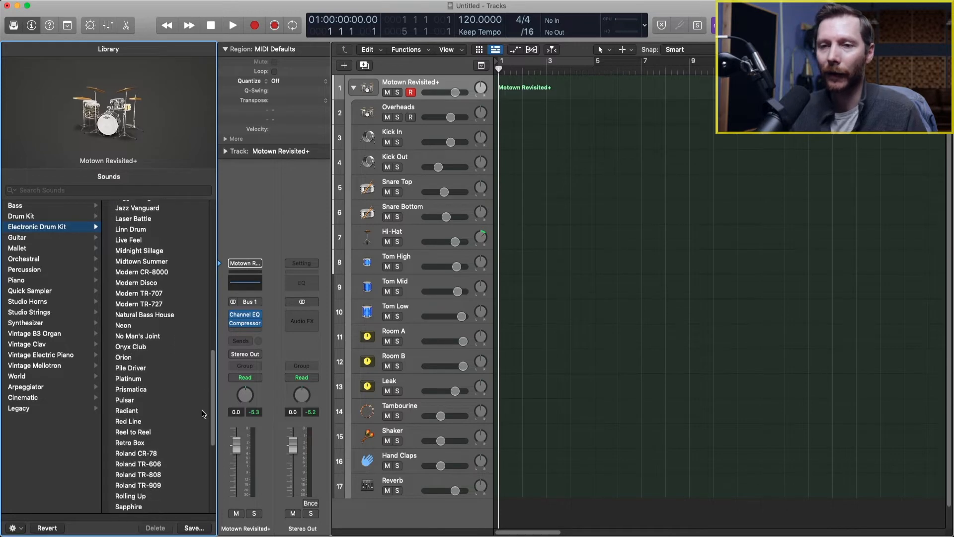
scroll(203, 487, up, 20)
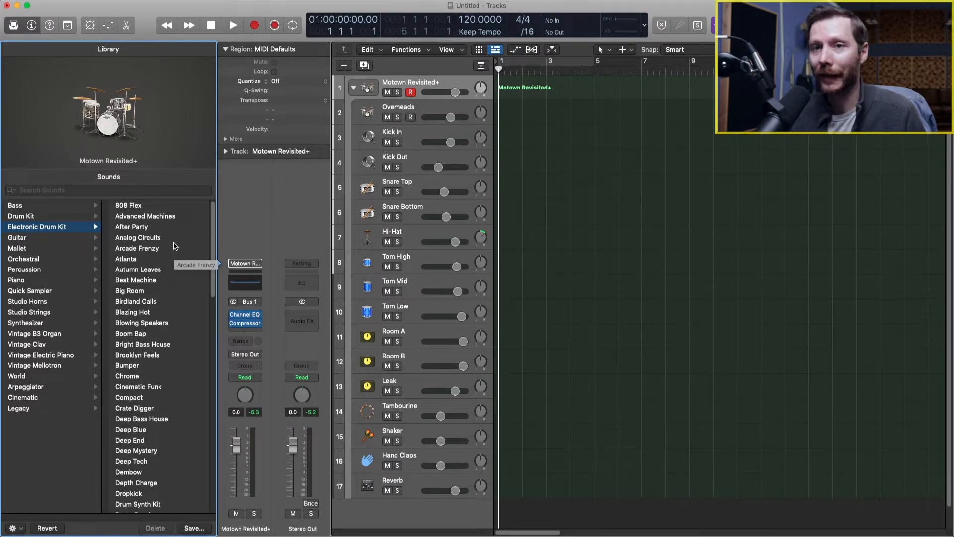
click(149, 409)
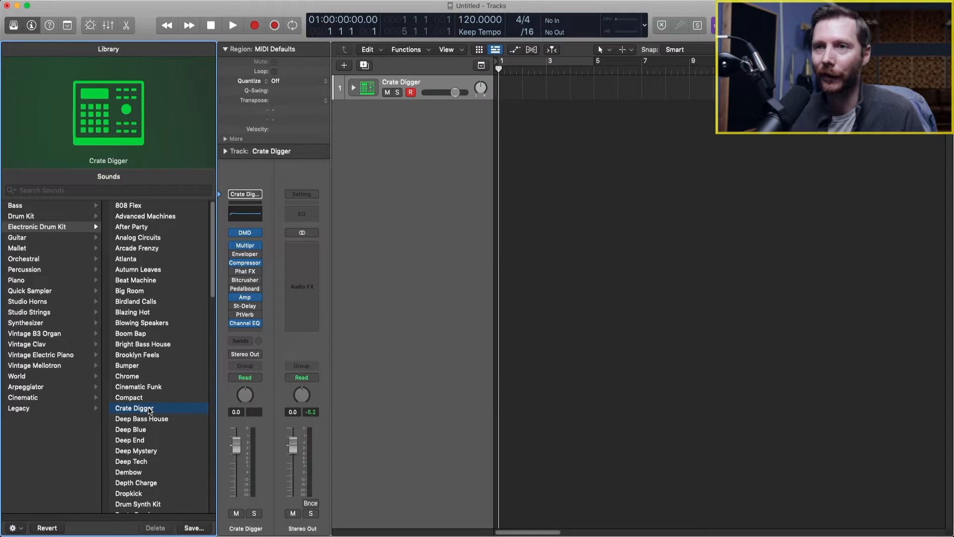
click(247, 233)
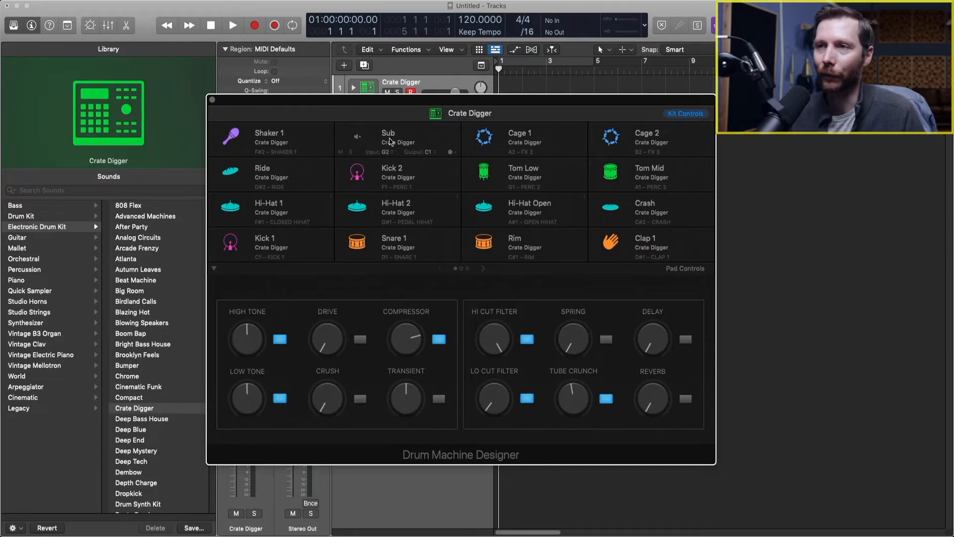
click(298, 240)
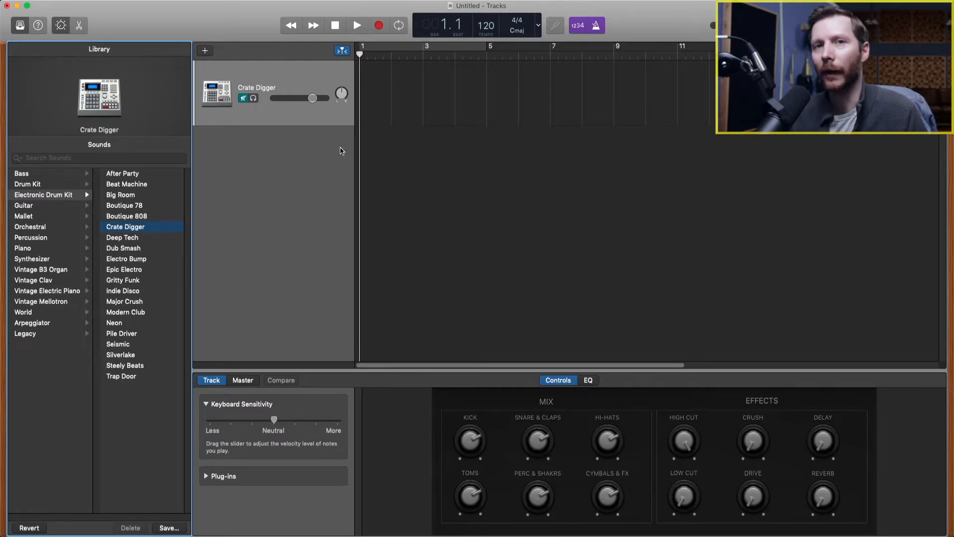
Step: Load the Steinway Grand Piano sound onto the instrument track in both GarageBand and Logic Pro
click(69, 248)
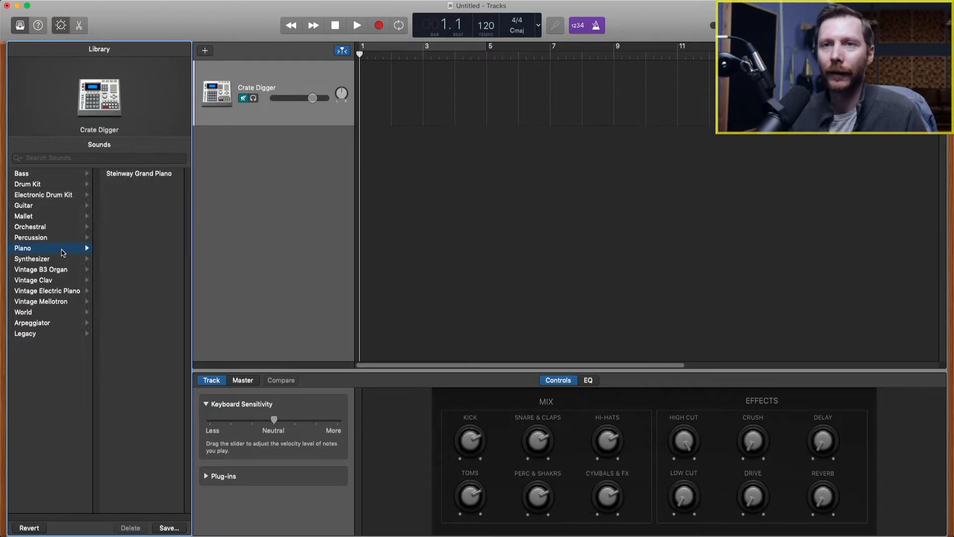
click(147, 173)
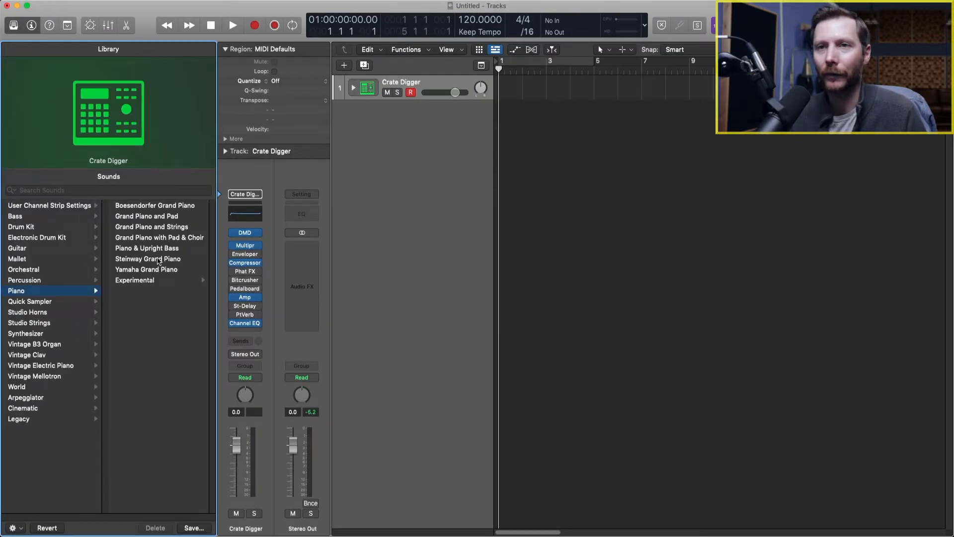
click(159, 261)
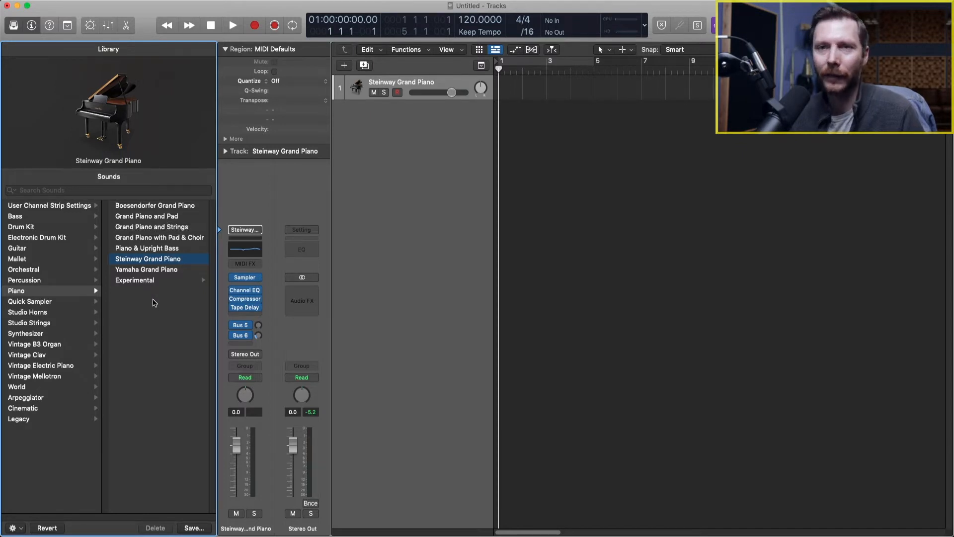
Step: Browse the Pad sounds within the Synthesizer category of Logic Pro's Library
click(50, 333)
click(140, 292)
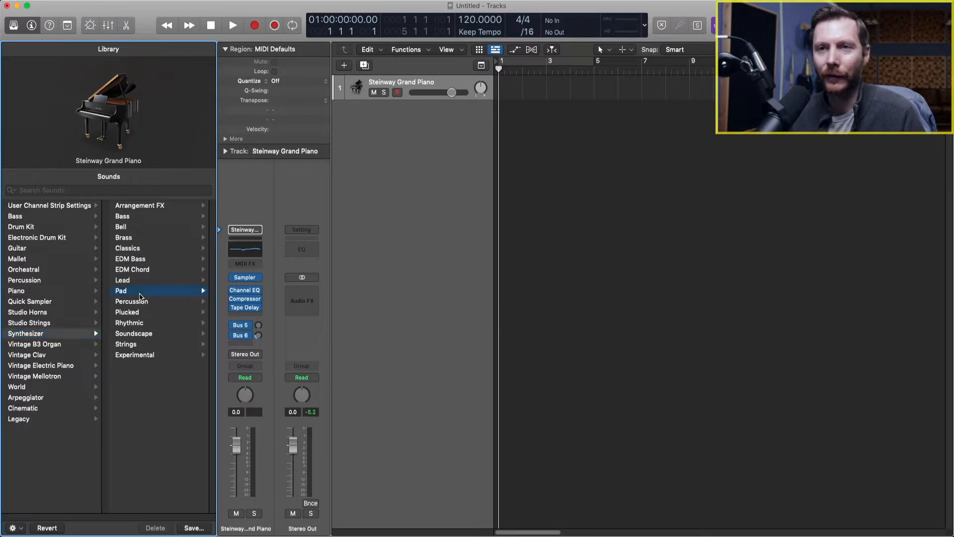
scroll(152, 293, up, 1)
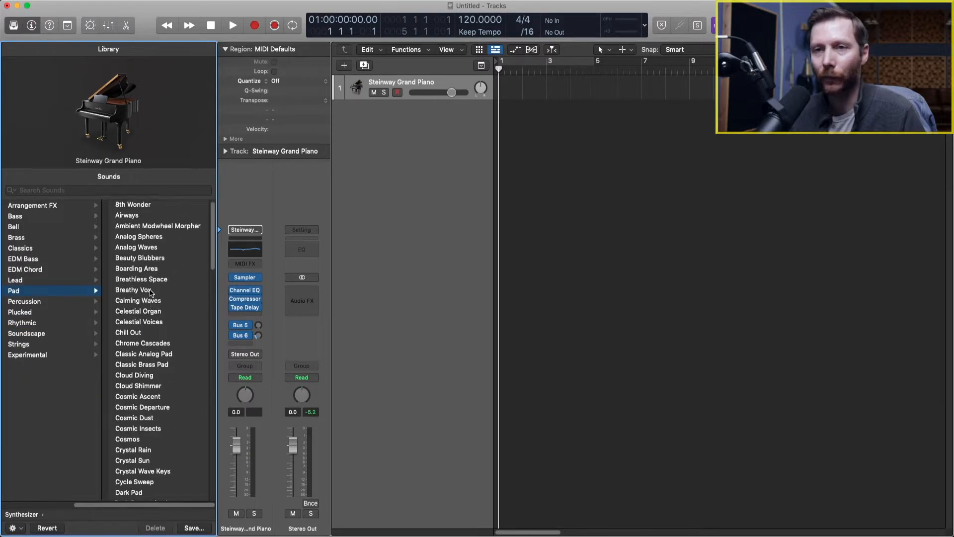
scroll(151, 294, down, 20)
scroll(151, 296, up, 3)
scroll(150, 297, up, 20)
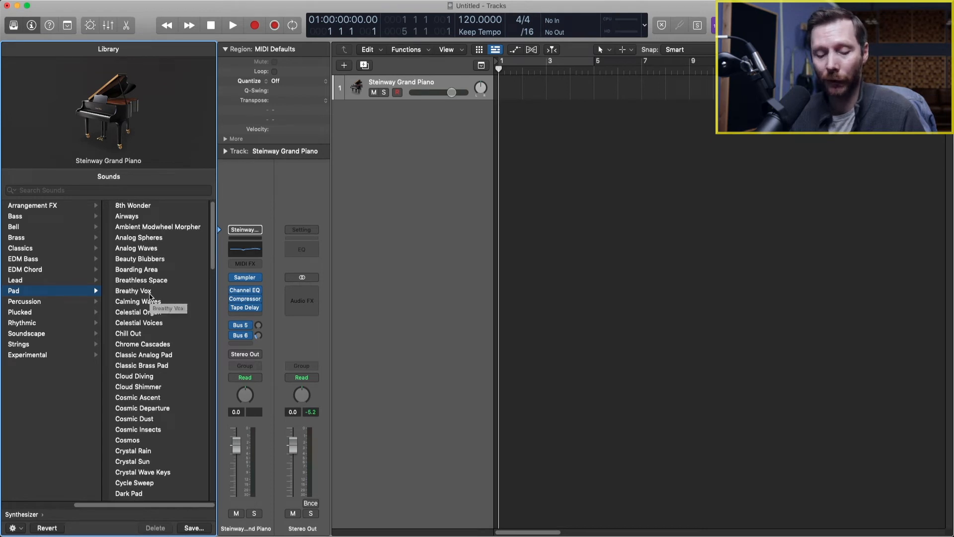
Step: Switch to GarageBand and load the Drifting Away sound from the Synthesizer Pad category onto the instrument track
key(super+Tab)
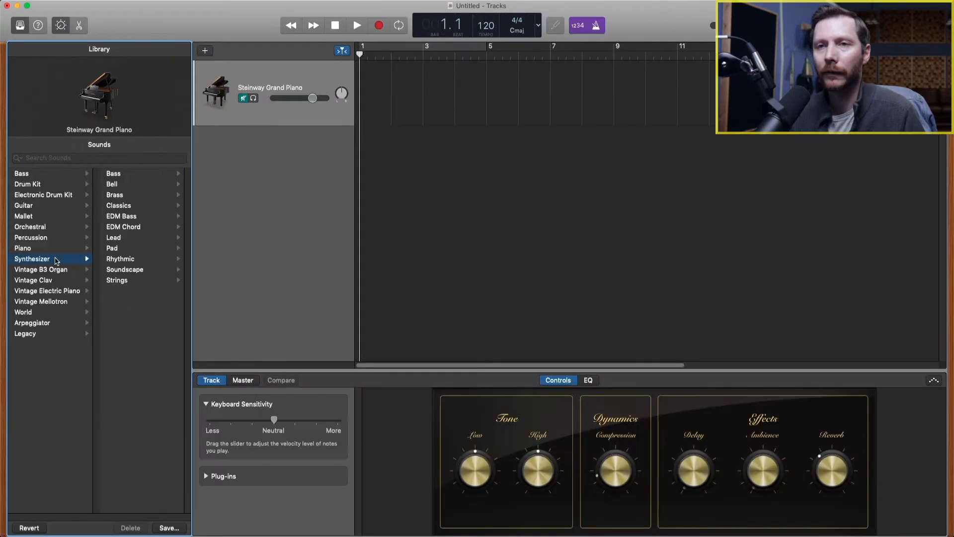
click(125, 252)
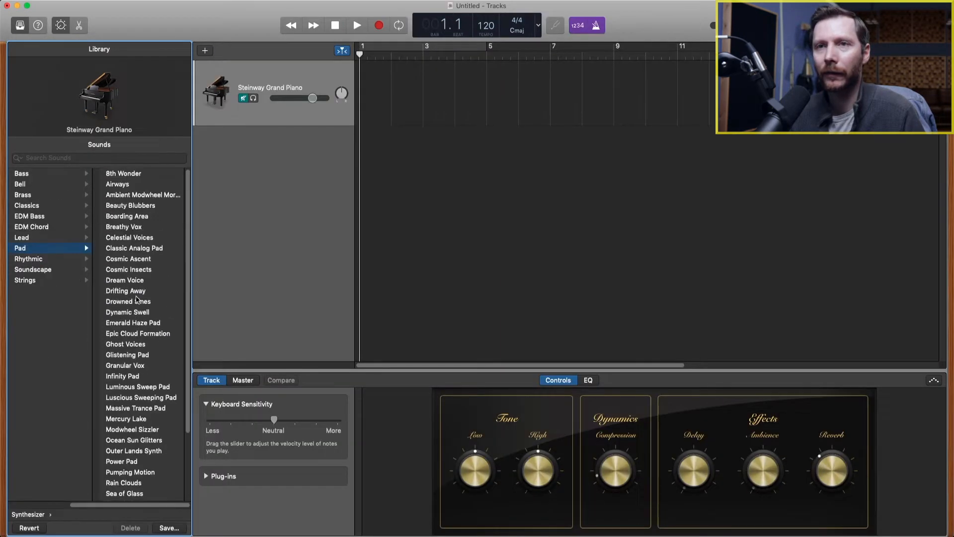
scroll(137, 299, down, 5)
scroll(138, 299, up, 5)
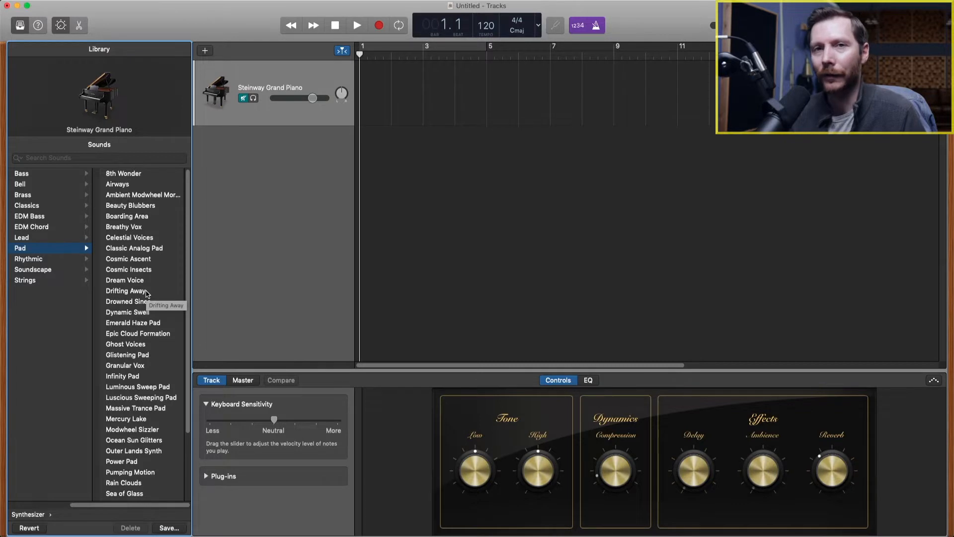
click(146, 292)
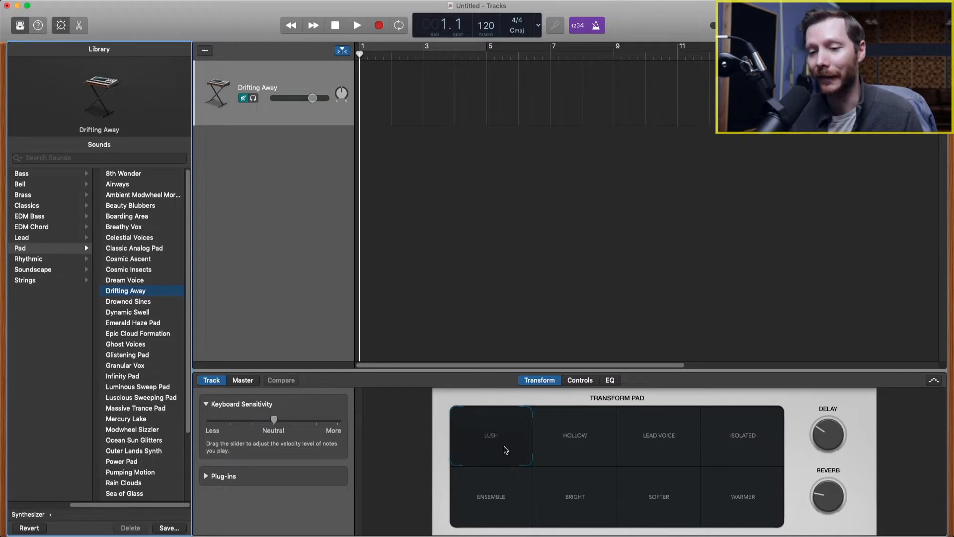
Step: Morph the Drifting Away sound on the Transform Pad from Lush to Warmer
click(396, 267)
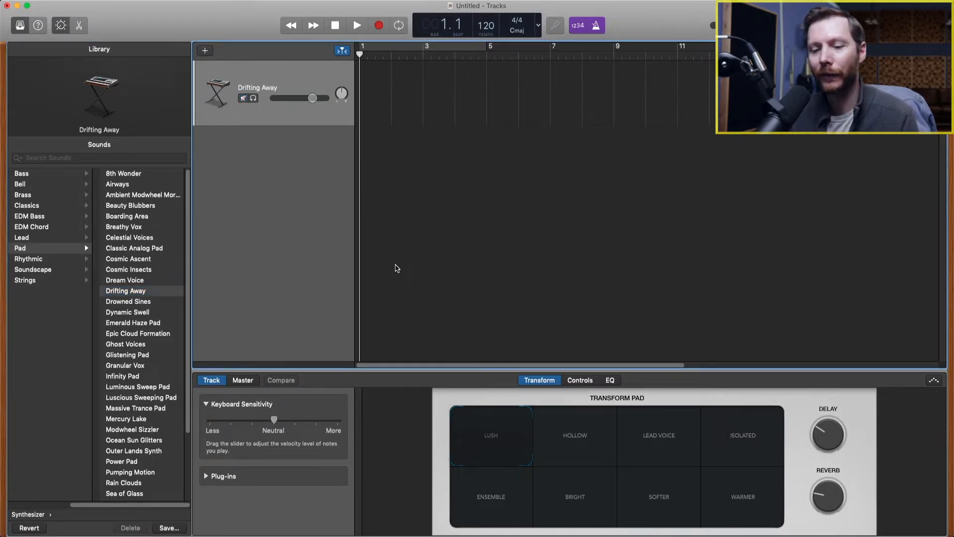
click(508, 450)
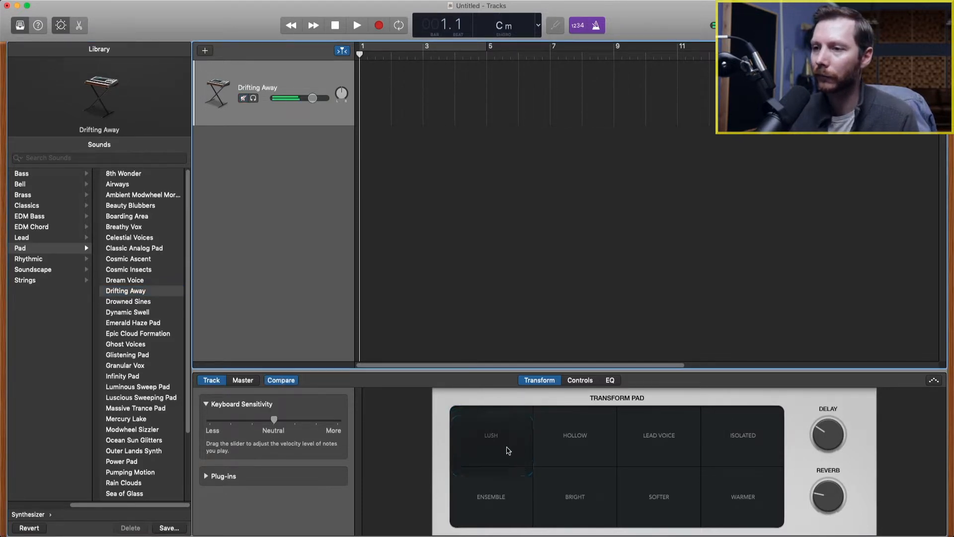
drag(508, 450, 715, 501)
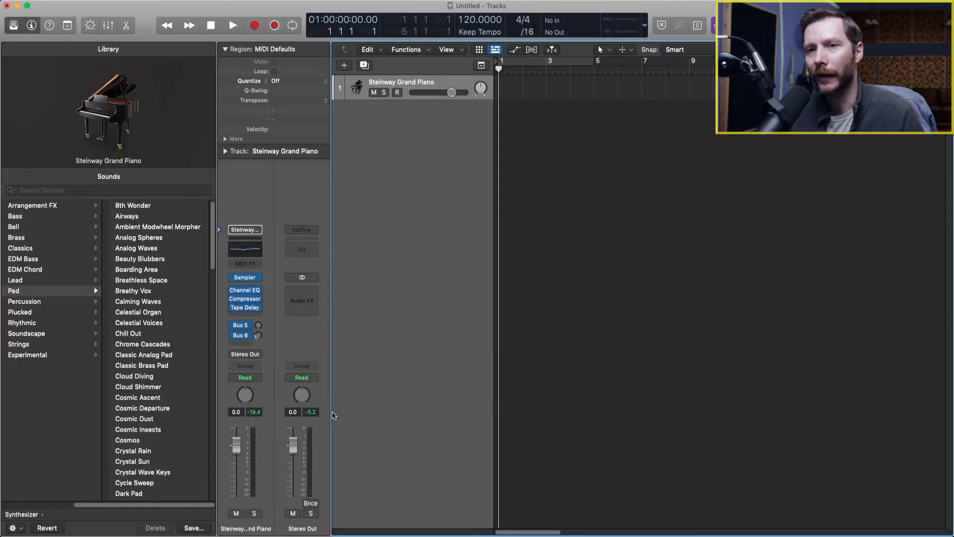
Step: In Logic Pro, load the Drifting Away pad sound onto the instrument track and show its Smart Controls
scroll(210, 267, down, 1)
drag(210, 267, 207, 304)
click(169, 373)
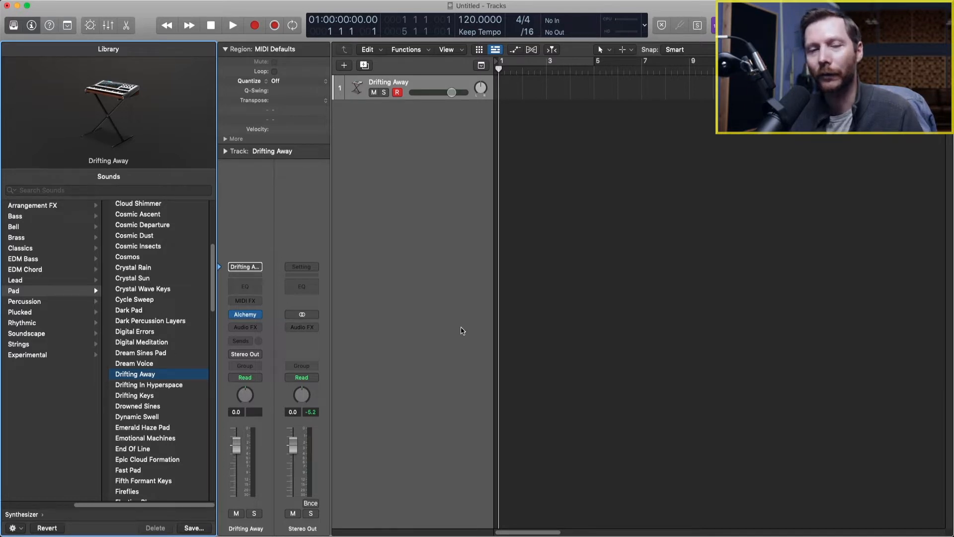
click(90, 27)
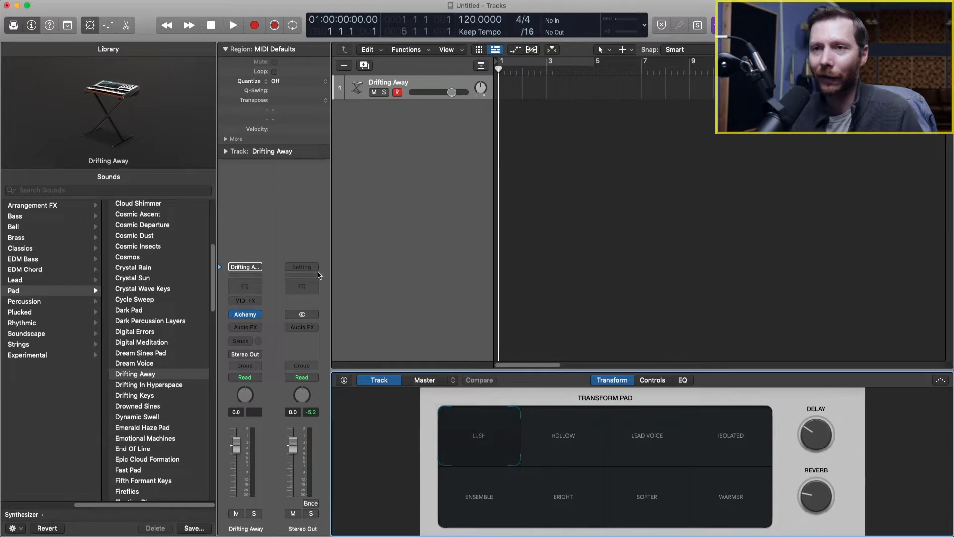
Step: Open the track's Alchemy synthesizer and examine its Advanced view, effects section and preset browser
click(246, 316)
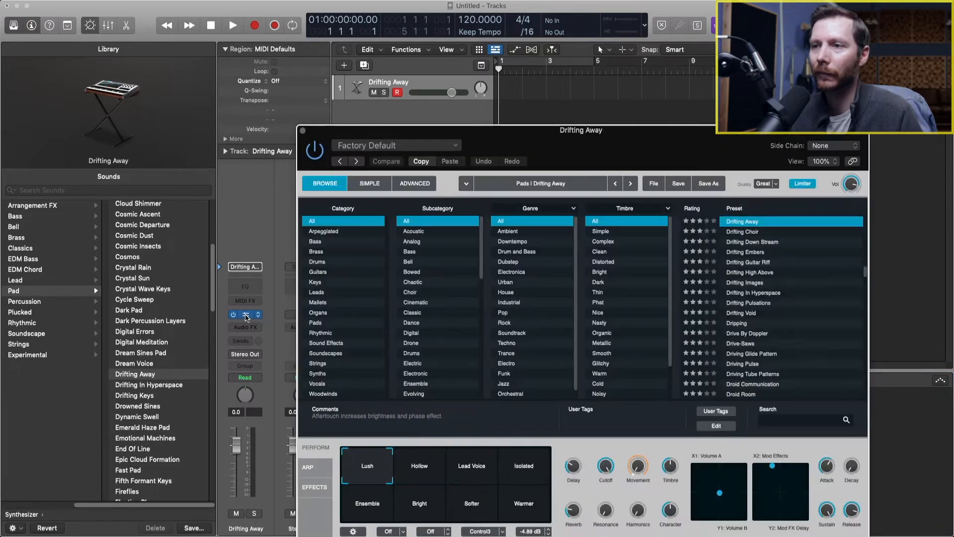
drag(495, 139, 355, 33)
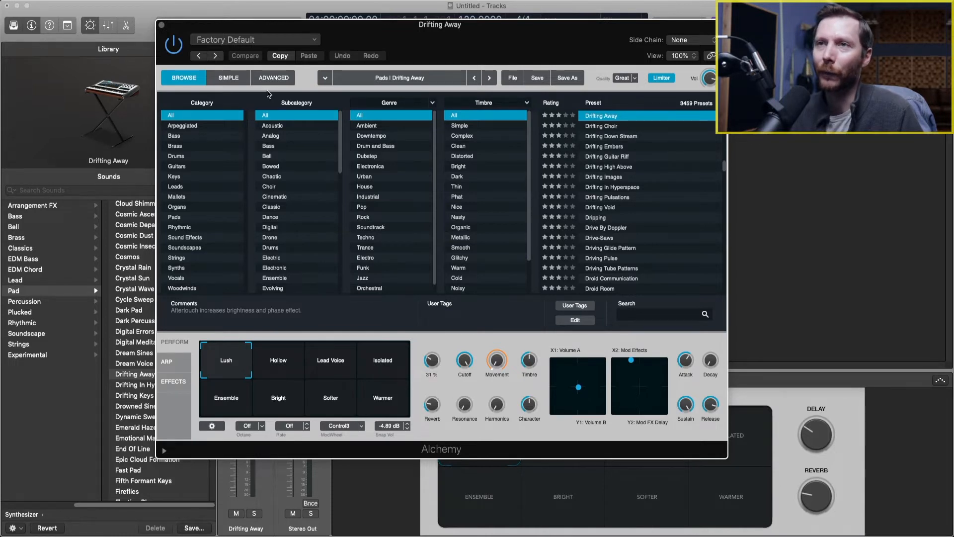
click(274, 78)
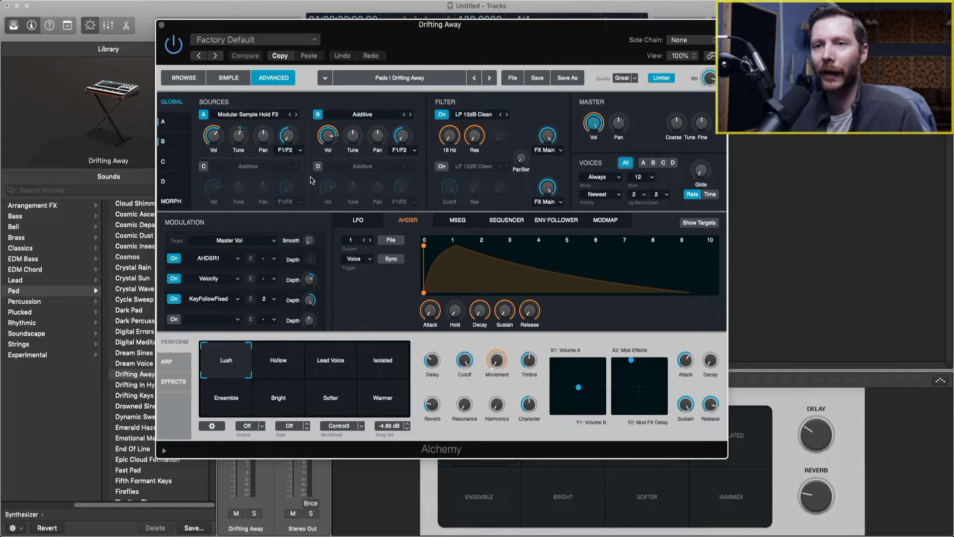
click(177, 382)
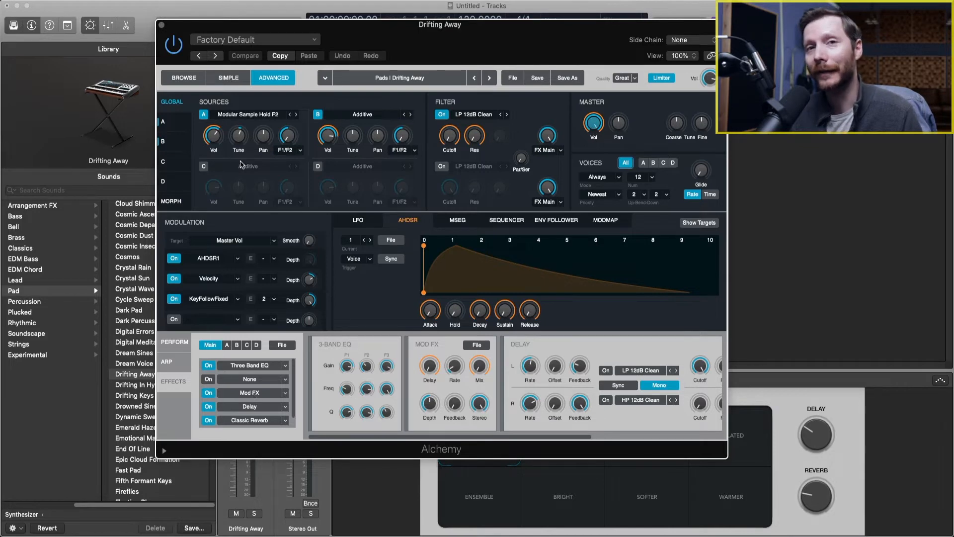
click(188, 78)
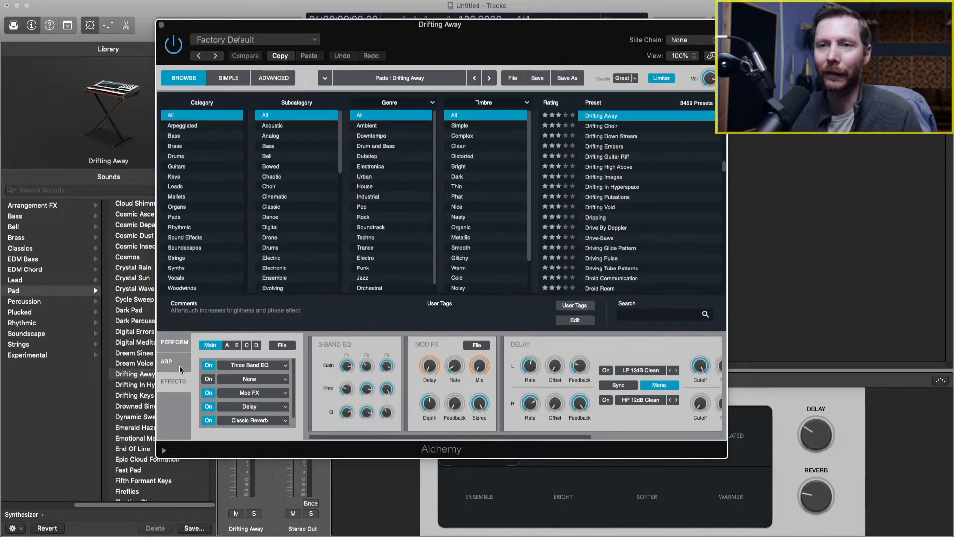
Step: Morph the sound from Lush to Warmer in Alchemy's Perform section and close the plug-in window
click(172, 341)
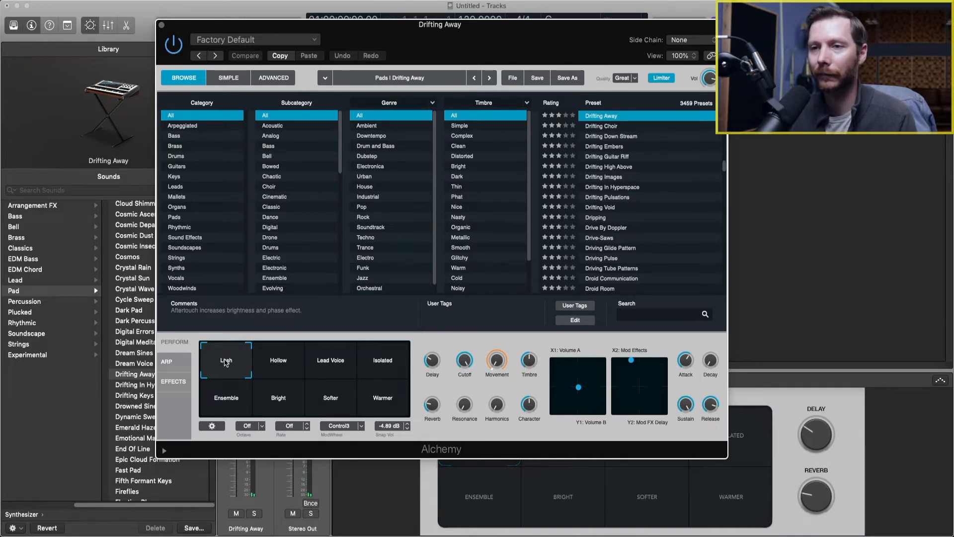
drag(226, 363, 383, 405)
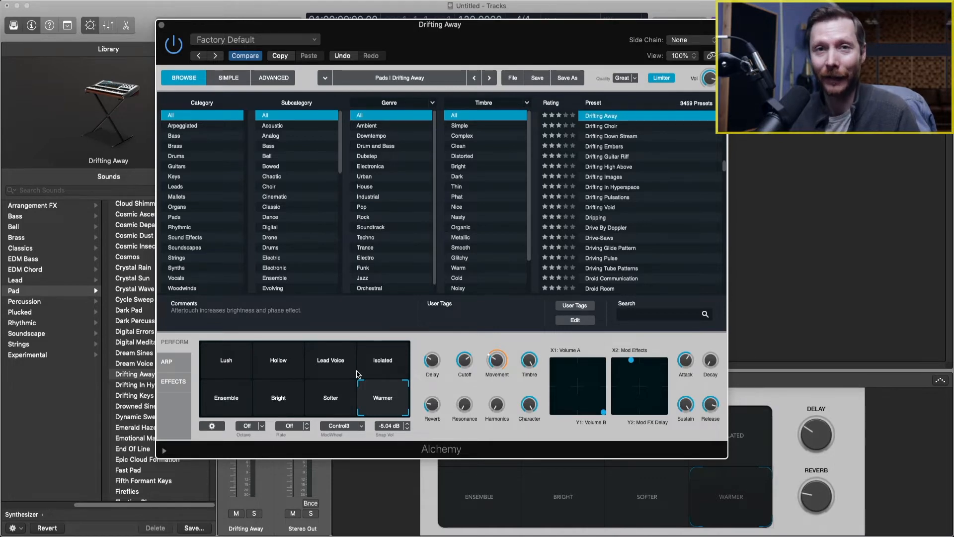
key(super+w)
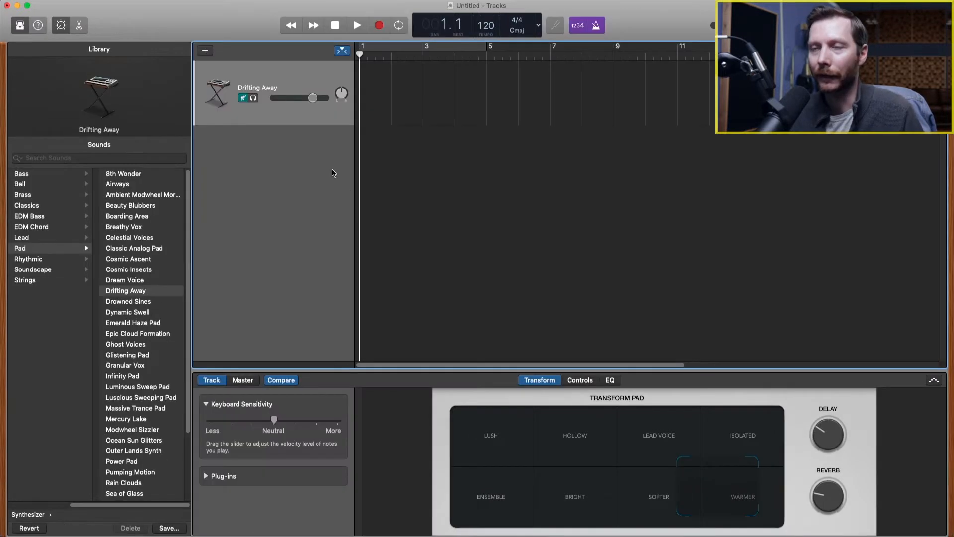
Step: In GarageBand, create a microphone audio track on Input 1 and load the Natural Vocal patch onto it
click(204, 51)
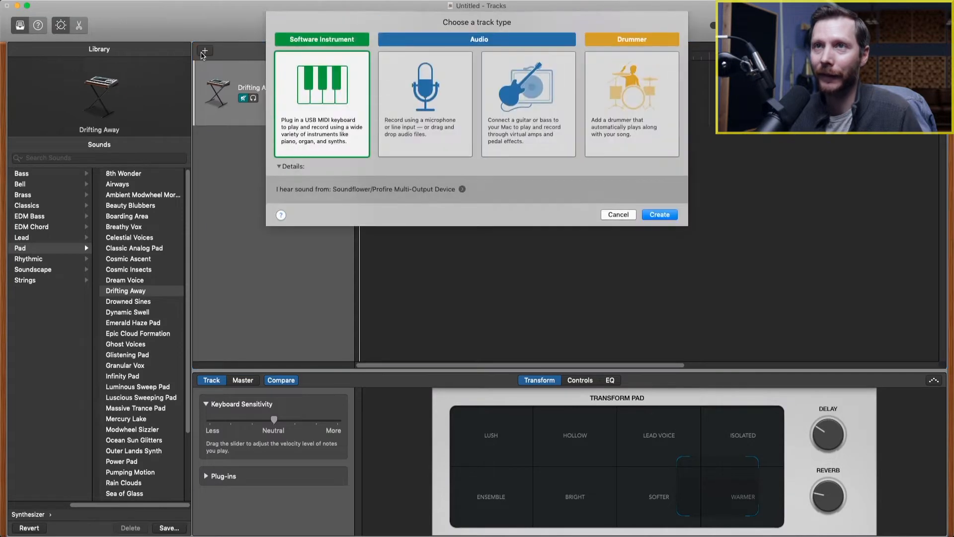
click(403, 92)
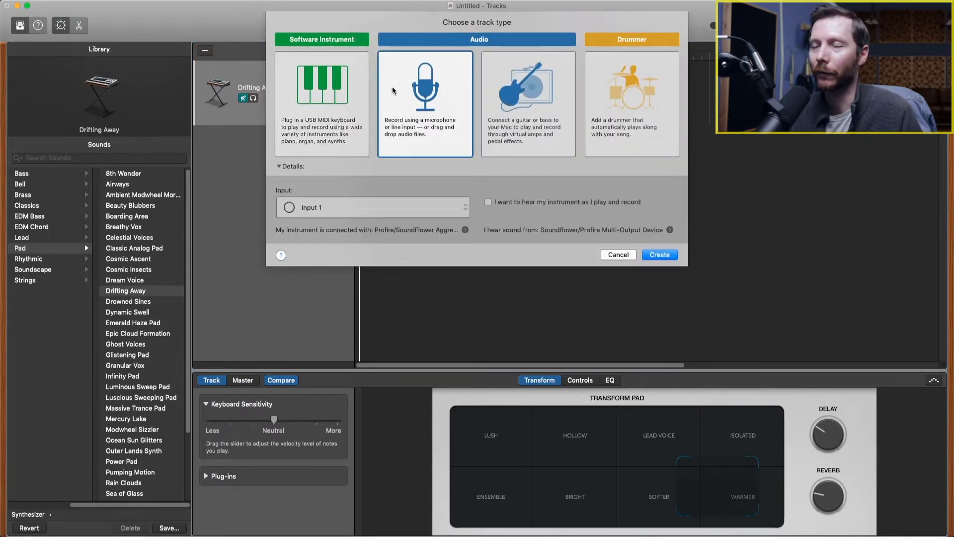
click(666, 257)
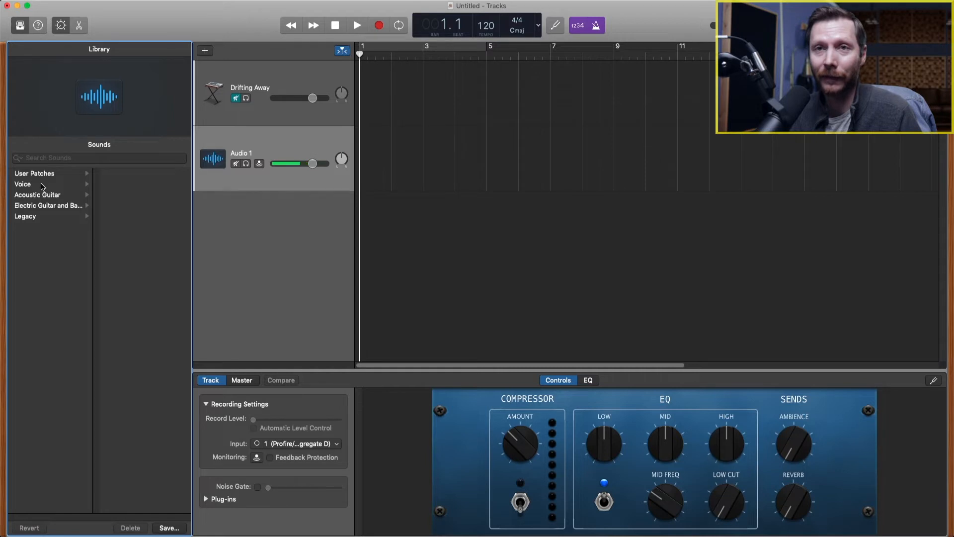
click(42, 186)
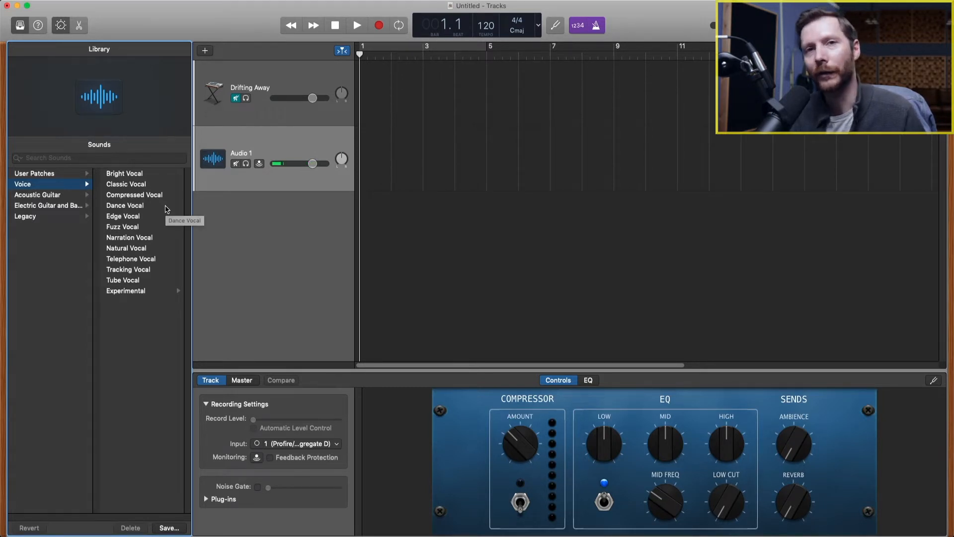
click(145, 252)
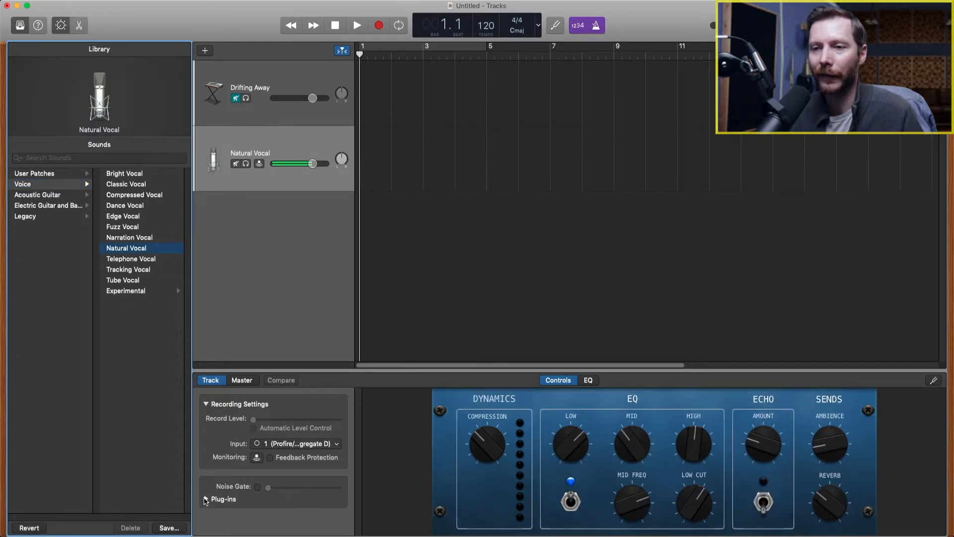
Step: Show the Natural Vocal track's plug-ins and inspect the first Channel EQ, the Compressor and the second Channel EQ
click(206, 499)
scroll(236, 473, down, 2)
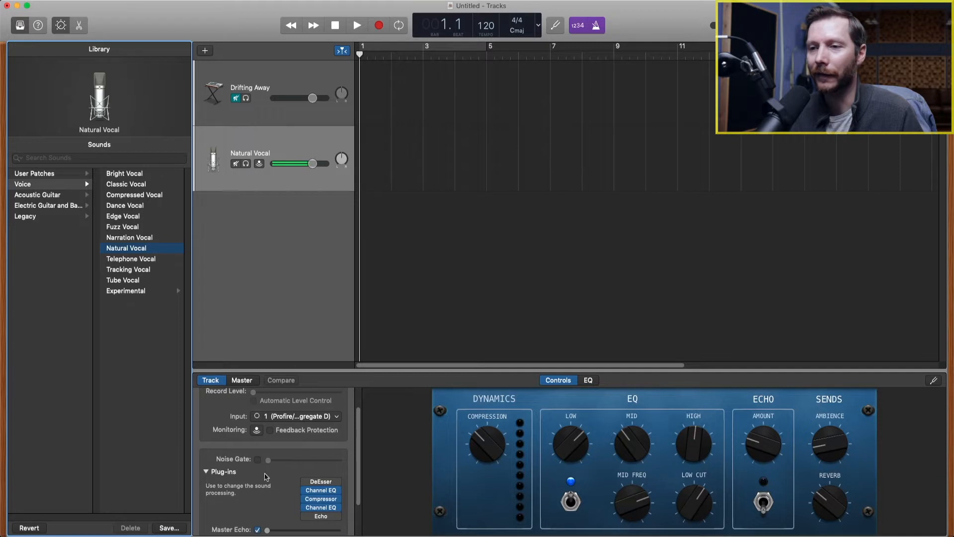
mouse_move(321, 502)
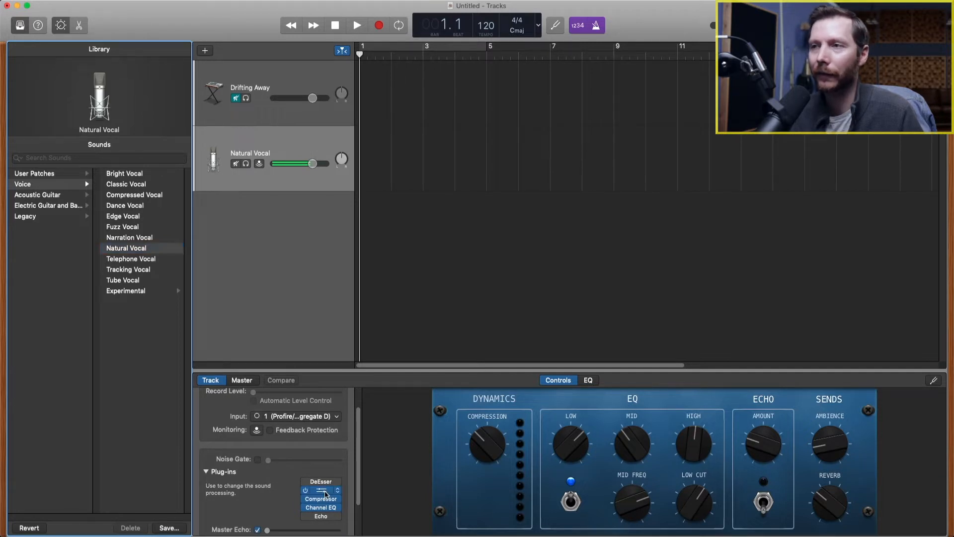
click(325, 493)
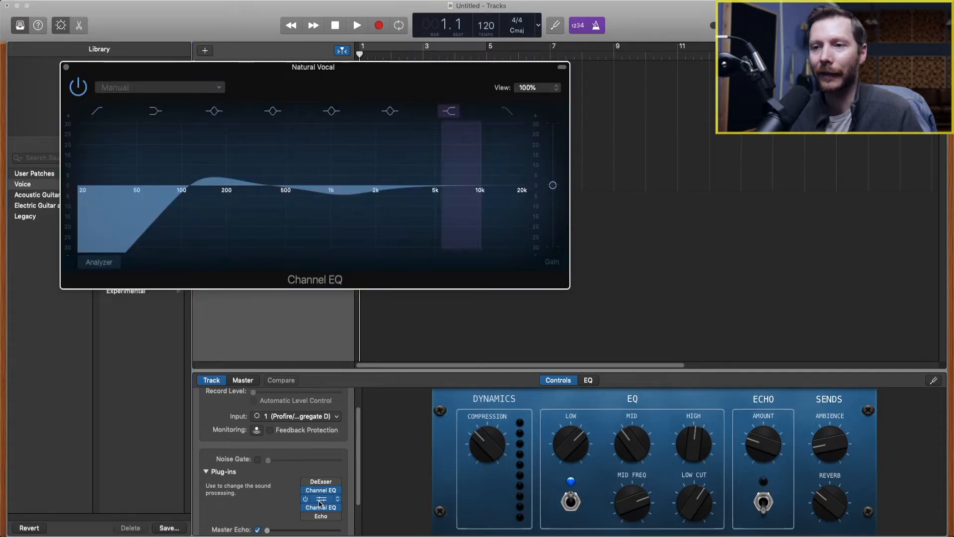
click(323, 499)
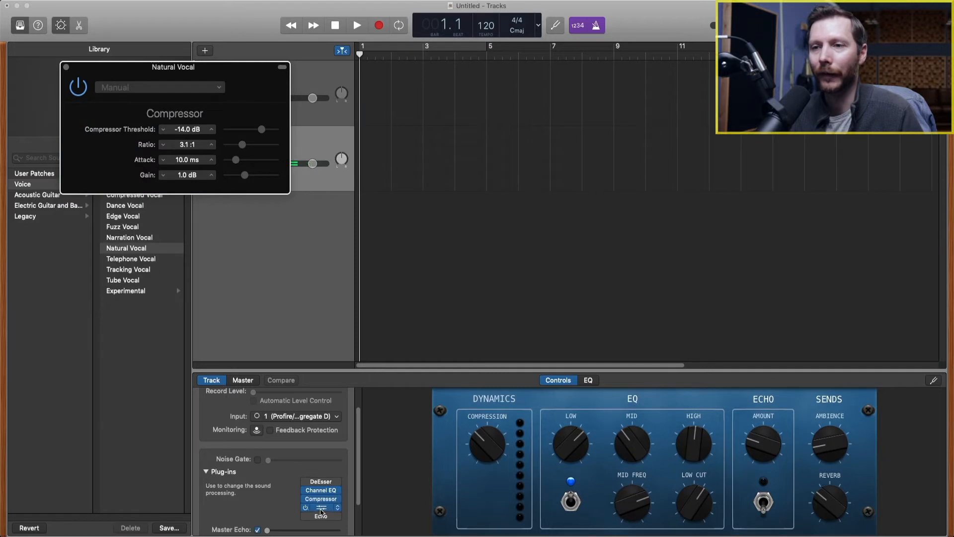
click(322, 508)
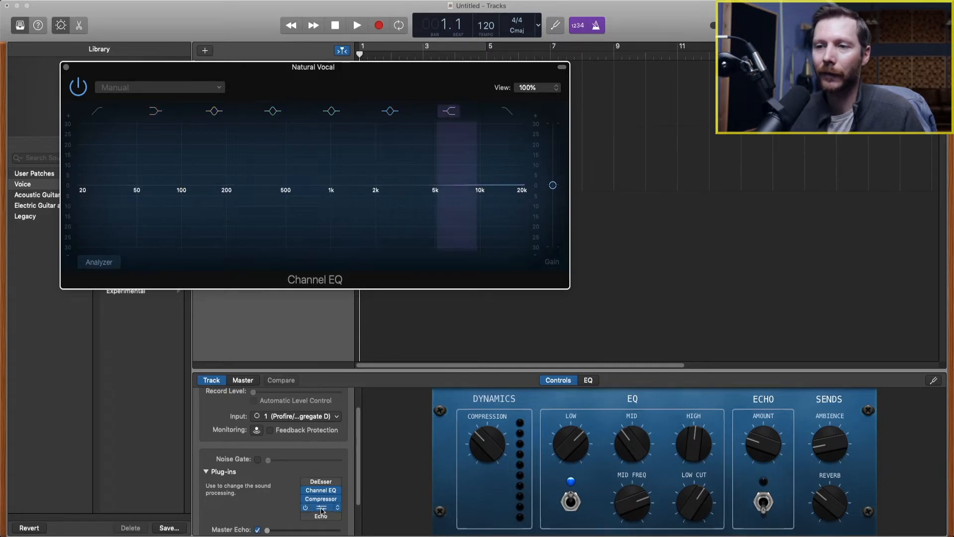
Step: Reopen the first Channel EQ and try the Mid and Mid Freq knobs of the track's EQ controls
click(324, 492)
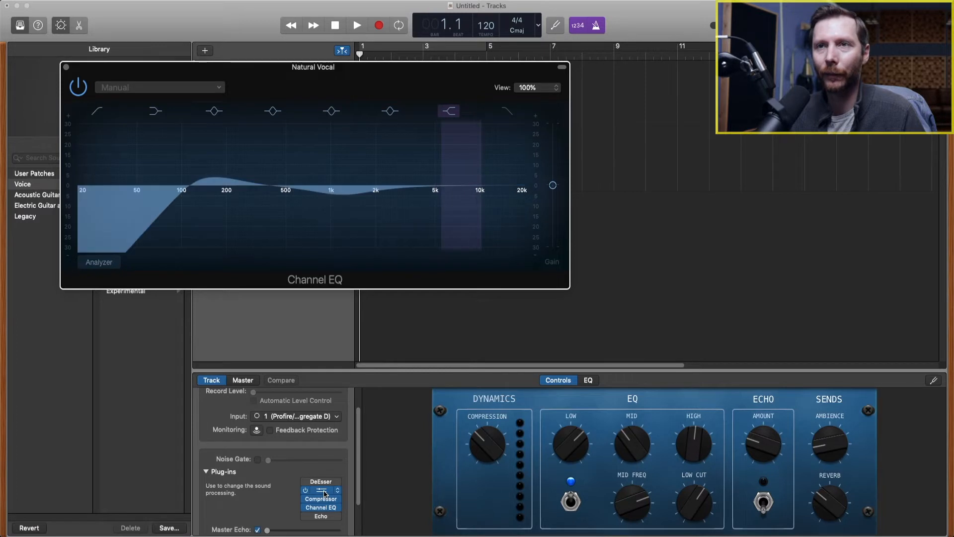
drag(627, 449, 625, 451)
mouse_move(629, 497)
mouse_down()
mouse_move(628, 519)
mouse_move(634, 502)
mouse_up()
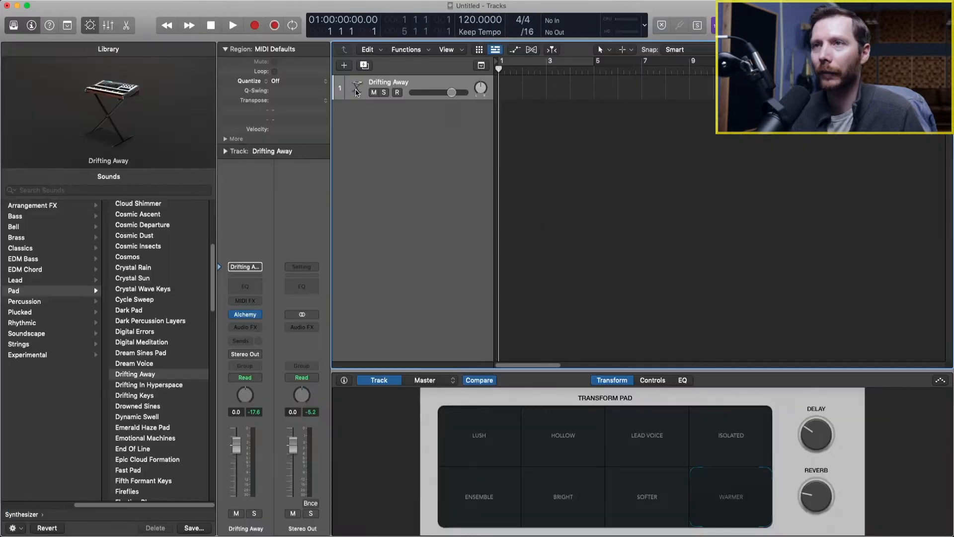
Step: In Logic Pro, add one audio track using Input 1 and Output 1 + 2
click(344, 66)
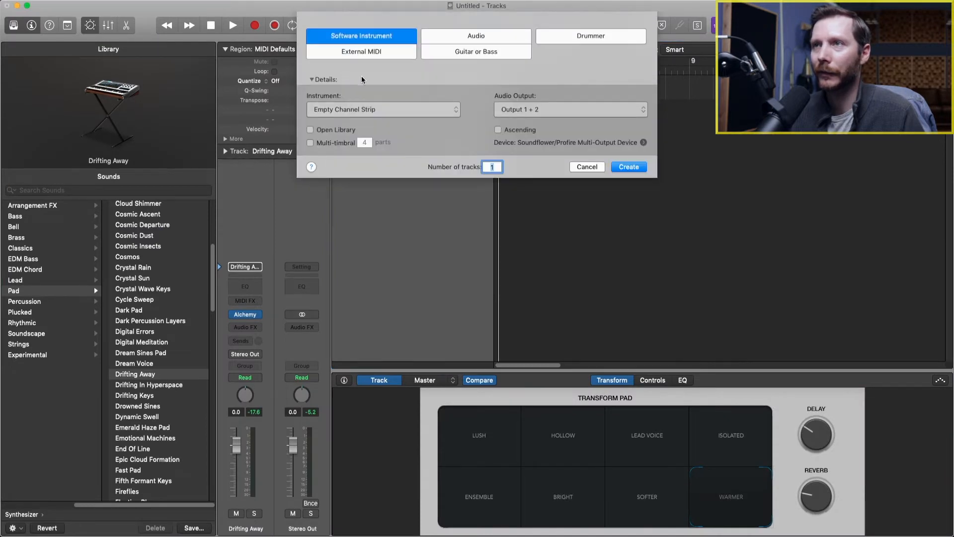
click(447, 42)
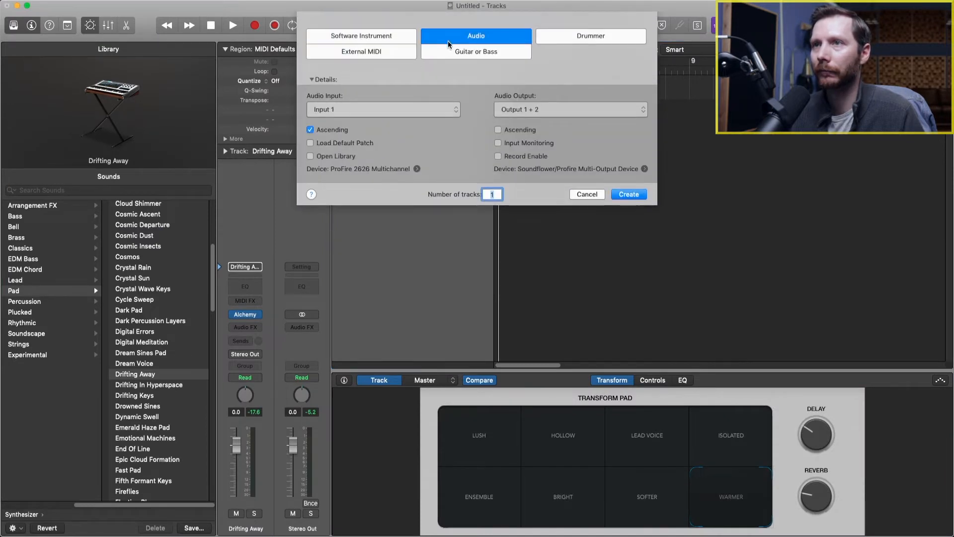
click(627, 195)
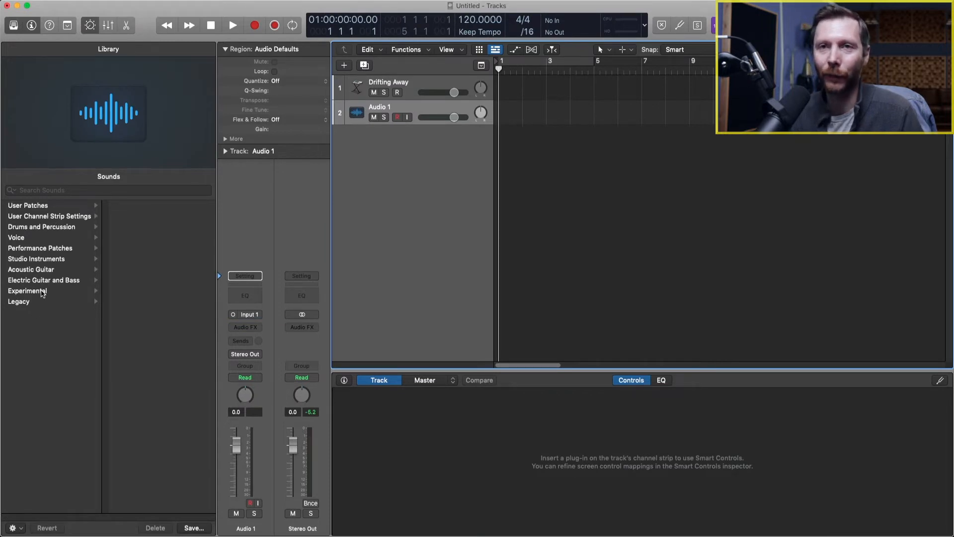
Step: Load the Natural Vocal patch from the Voice sounds onto the audio track and open its first Channel EQ
click(33, 239)
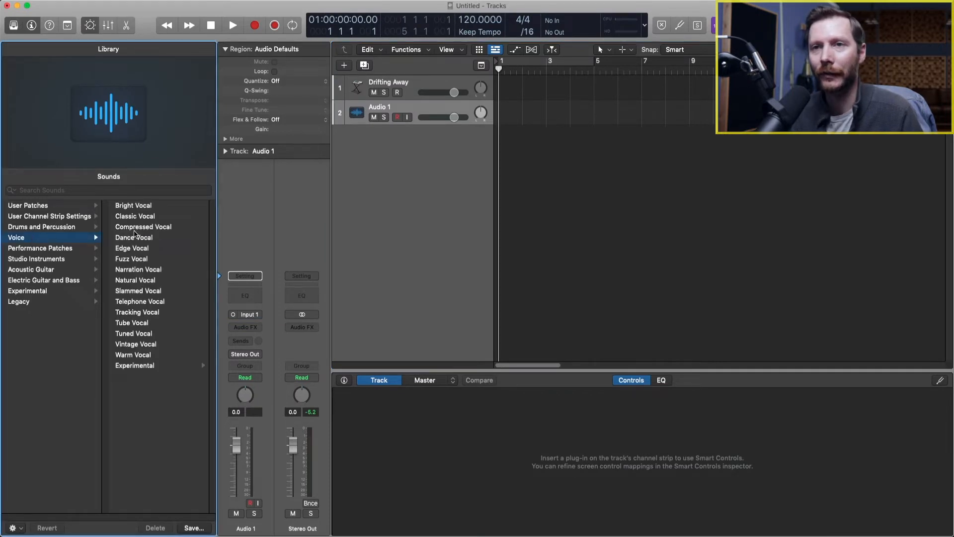
click(142, 281)
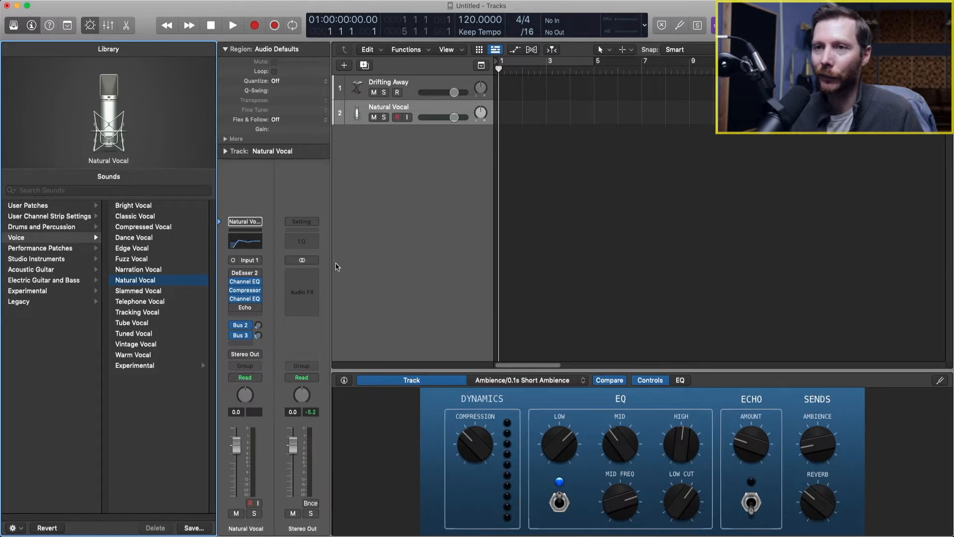
click(246, 282)
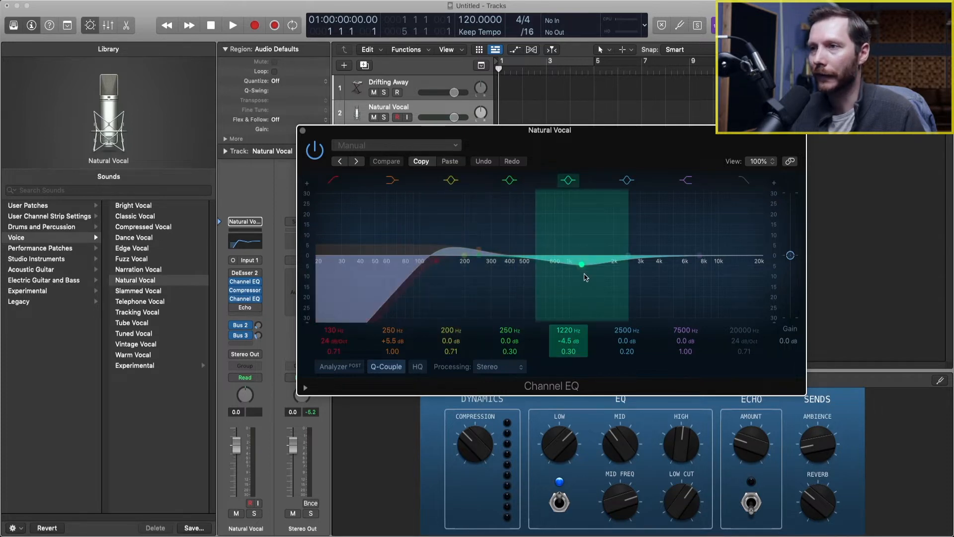
Step: Reshape the green band near 1.2 kHz in the Channel EQ to 1250 Hz, -4.3 dB gain and Q 0.51
click(583, 267)
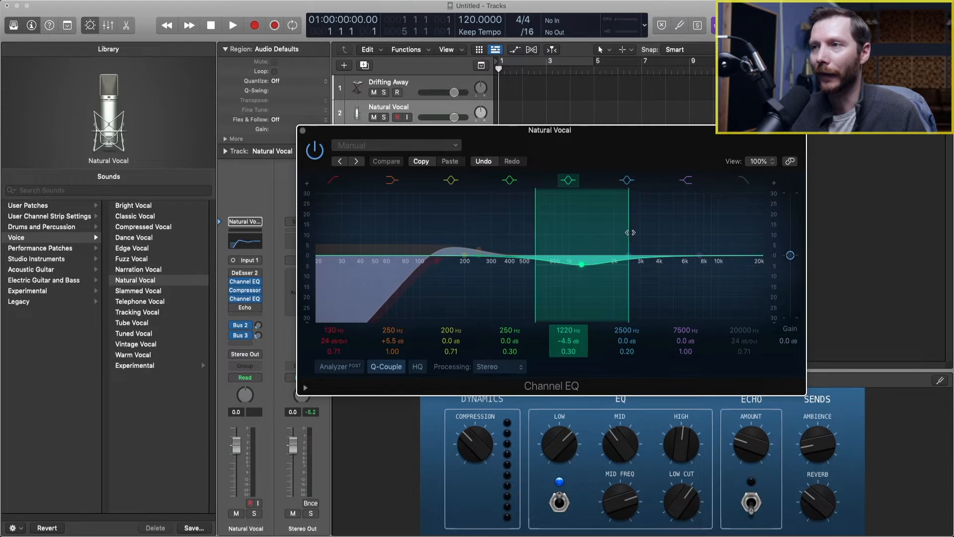
mouse_move(629, 232)
mouse_down()
mouse_move(596, 232)
mouse_move(636, 234)
mouse_move(613, 233)
mouse_move(625, 233)
mouse_up()
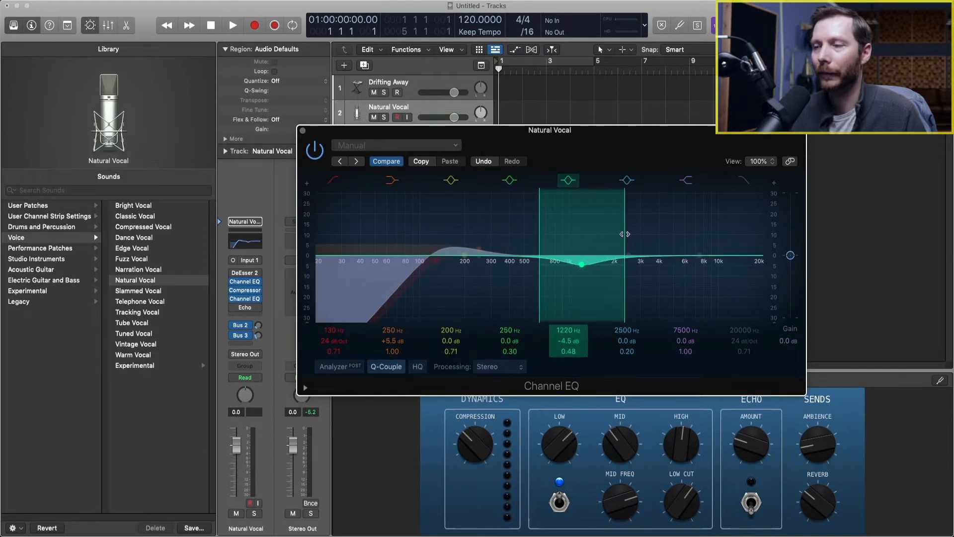
mouse_move(585, 266)
mouse_down()
mouse_move(581, 246)
mouse_move(580, 274)
mouse_up()
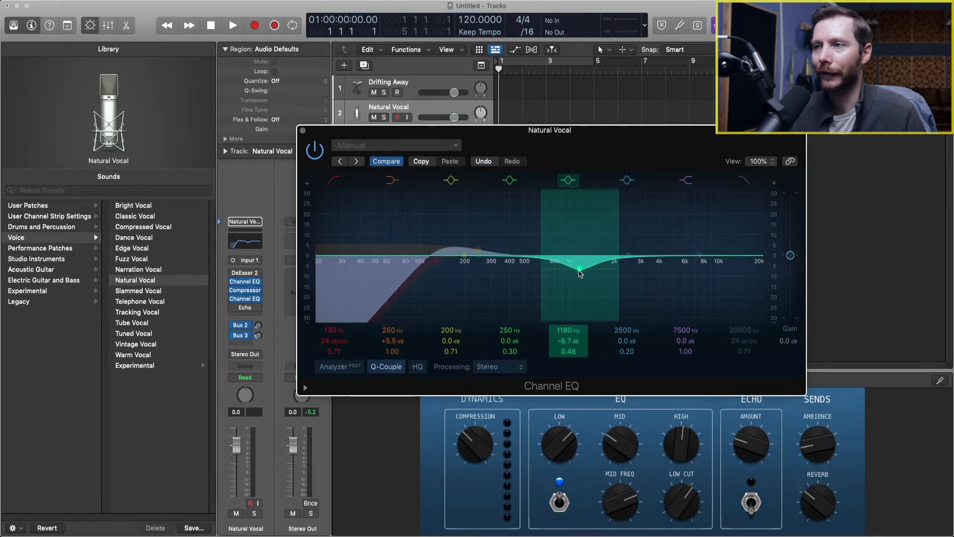
drag(611, 239, 584, 259)
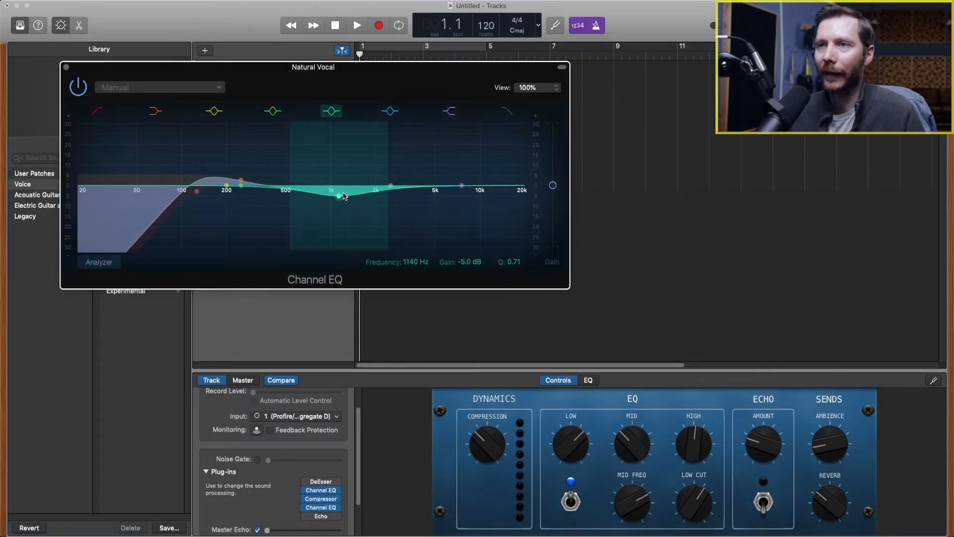
Step: In GarageBand, set the 1 kHz band of the Channel EQ to about 1080 Hz, -4.5 dB and Q 0.48
drag(339, 197, 340, 195)
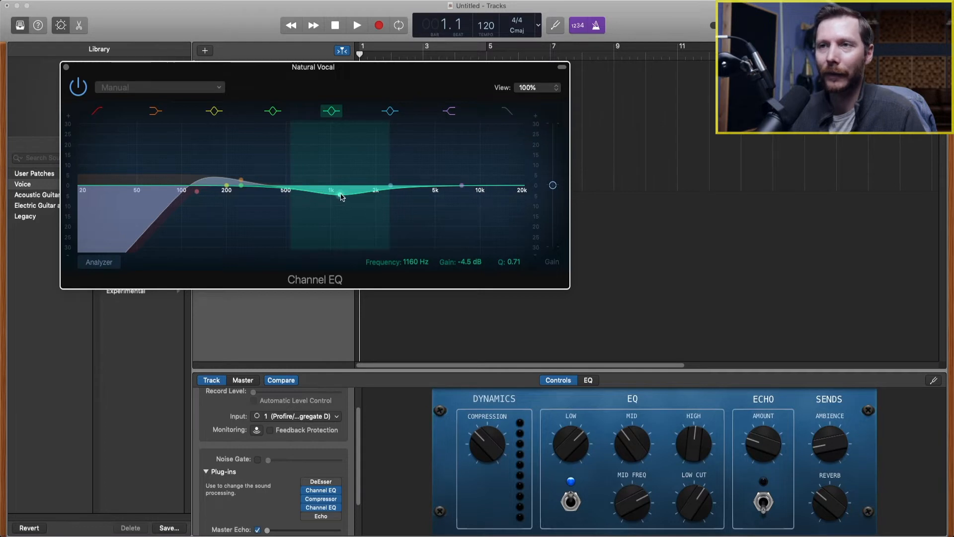
mouse_move(341, 198)
mouse_down()
mouse_move(343, 166)
mouse_move(334, 197)
mouse_up()
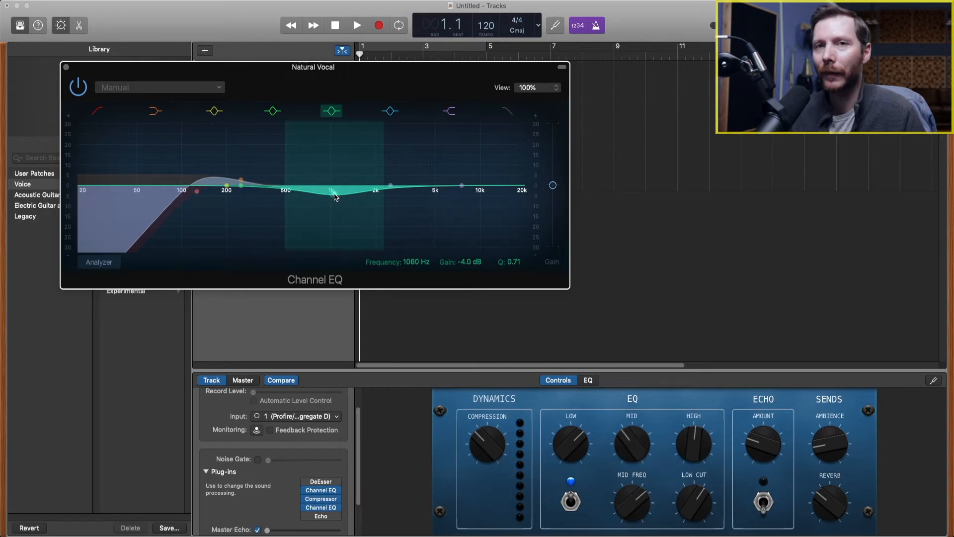
drag(335, 197, 332, 197)
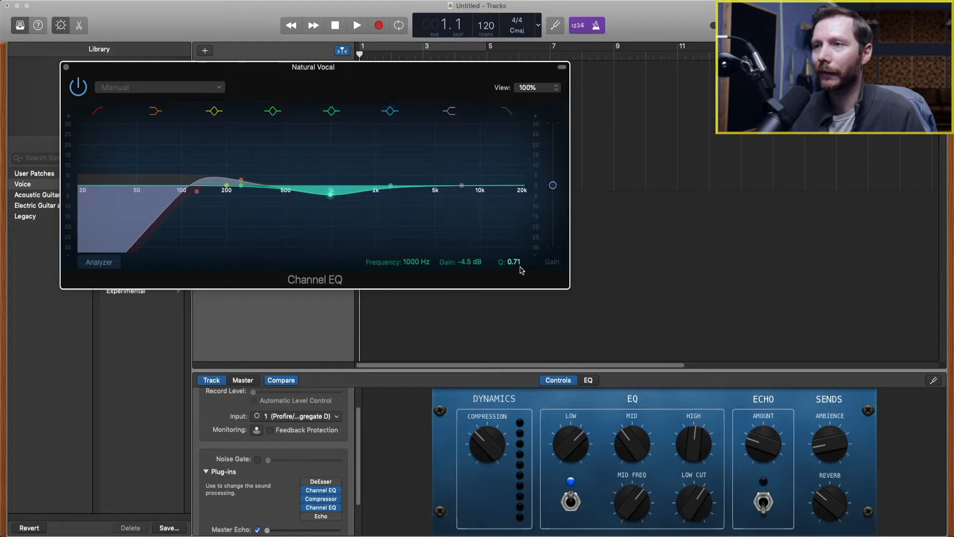
drag(514, 262, 425, 262)
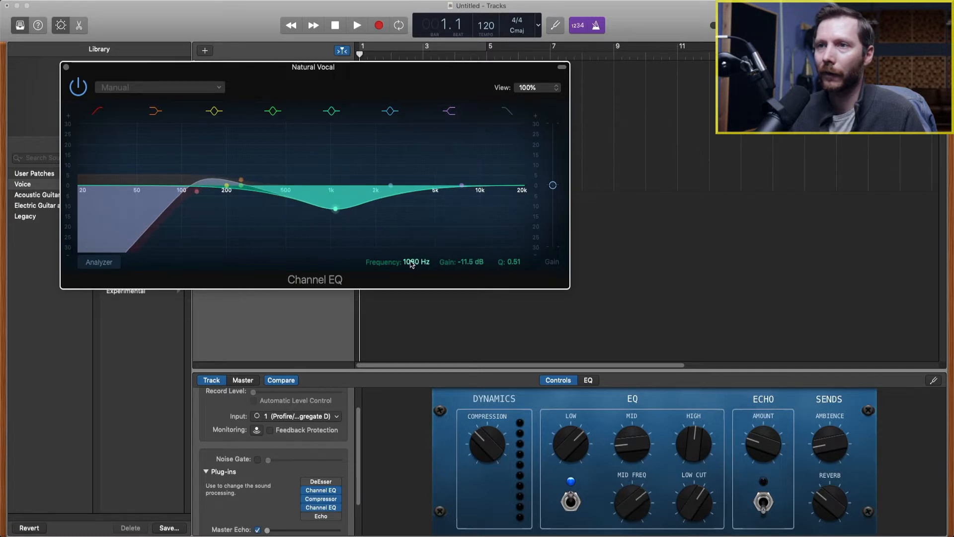
drag(512, 262, 470, 253)
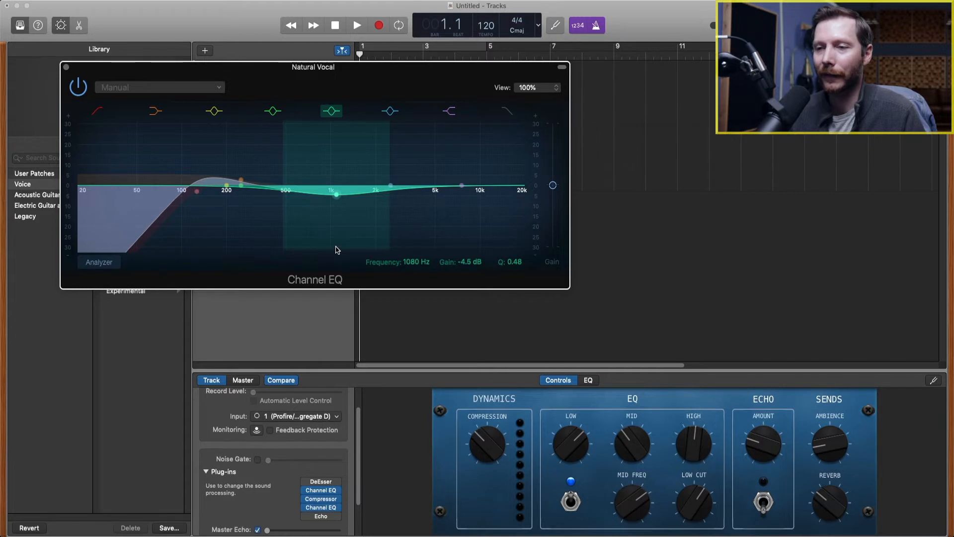
Step: Open the Natural Vocal track's Compressor and vary the Compression knob, ending at a threshold of -12.5 dB and a gain of 0.5 dB
click(322, 500)
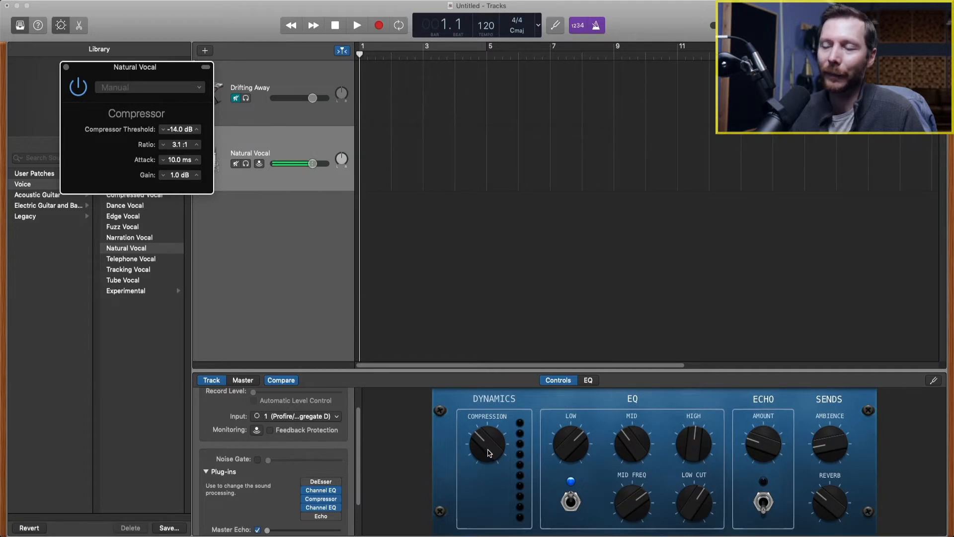
click(487, 452)
mouse_move(487, 452)
mouse_down()
mouse_move(485, 434)
mouse_move(483, 454)
mouse_up()
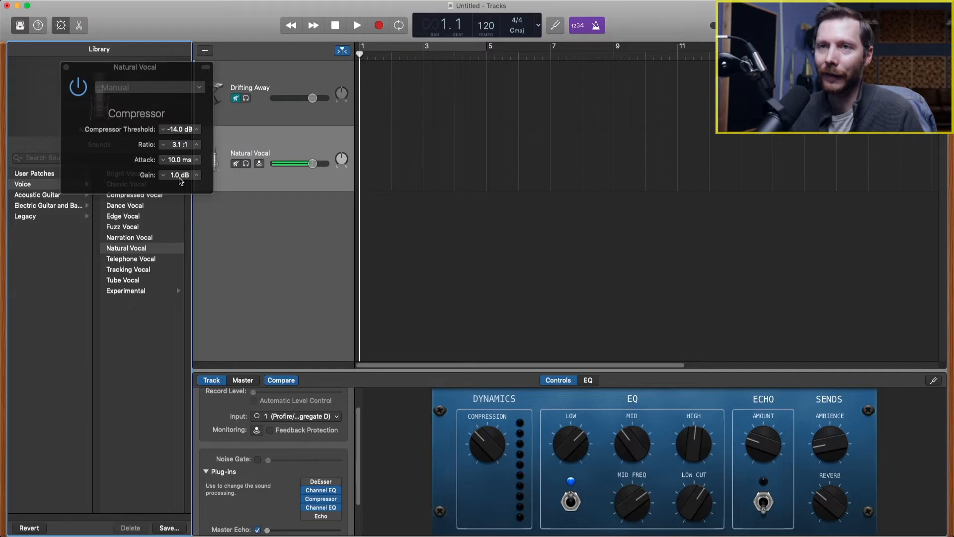
drag(492, 455, 488, 414)
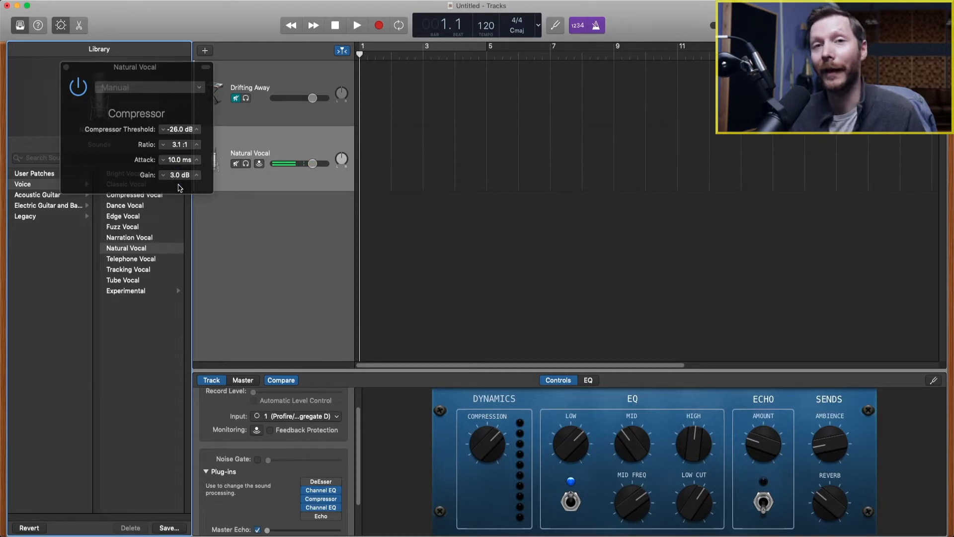
drag(494, 442, 488, 486)
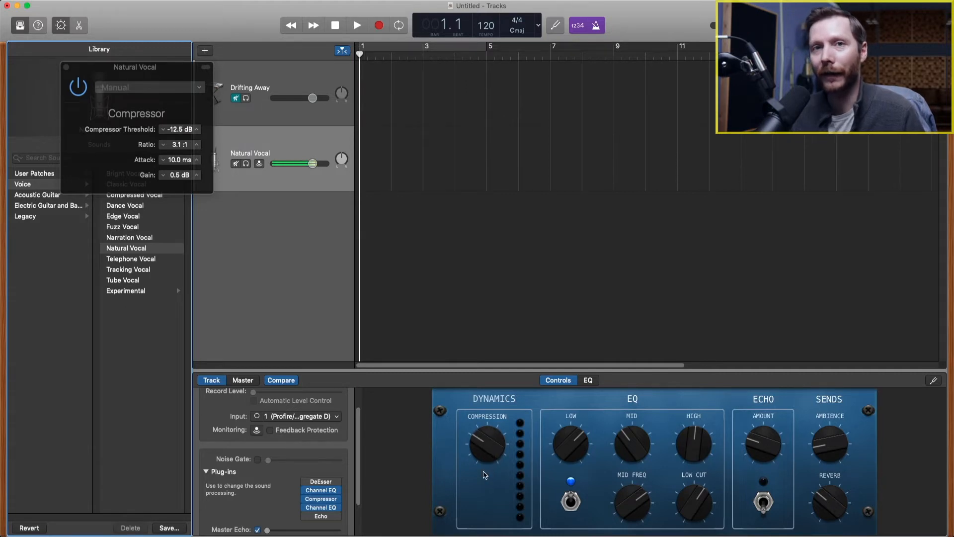
Step: In Logic Pro, open the track's Compressor, try the Platinum Digital, Studio FET and Vintage FET models, and go back to Vintage Opto
key(super+Tab)
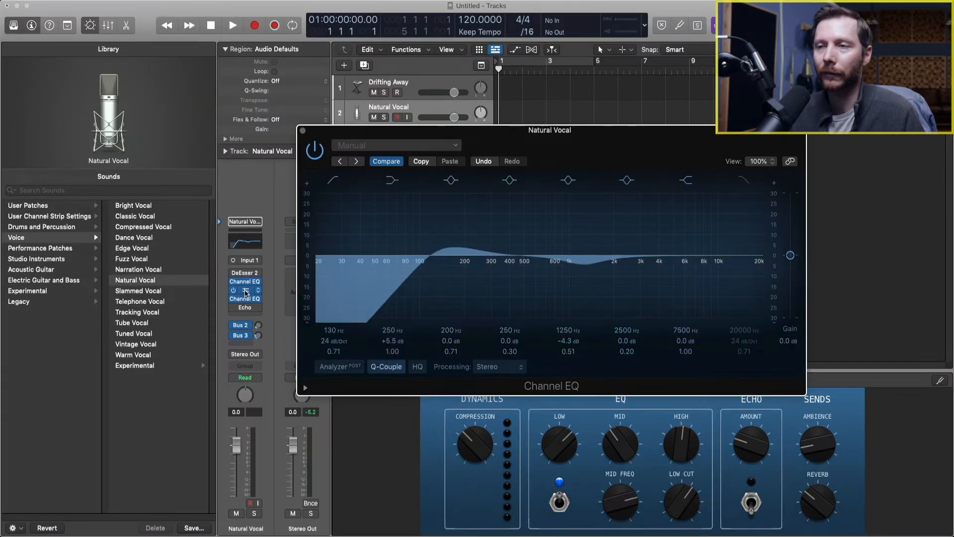
click(246, 291)
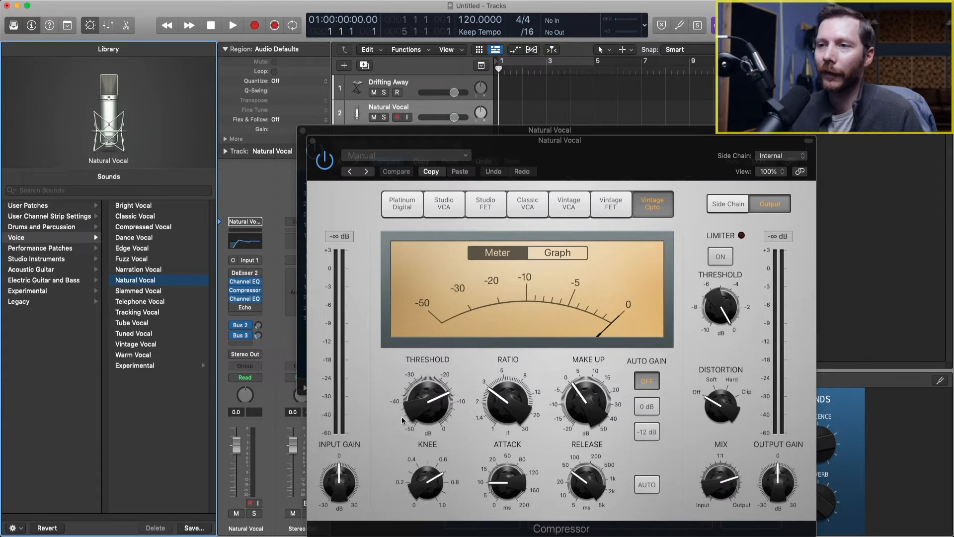
mouse_move(398, 414)
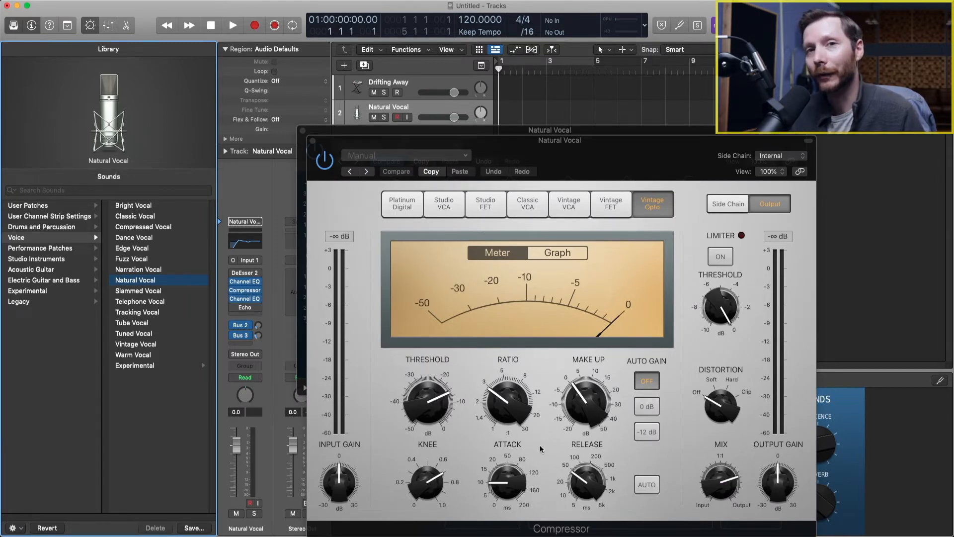
mouse_move(593, 485)
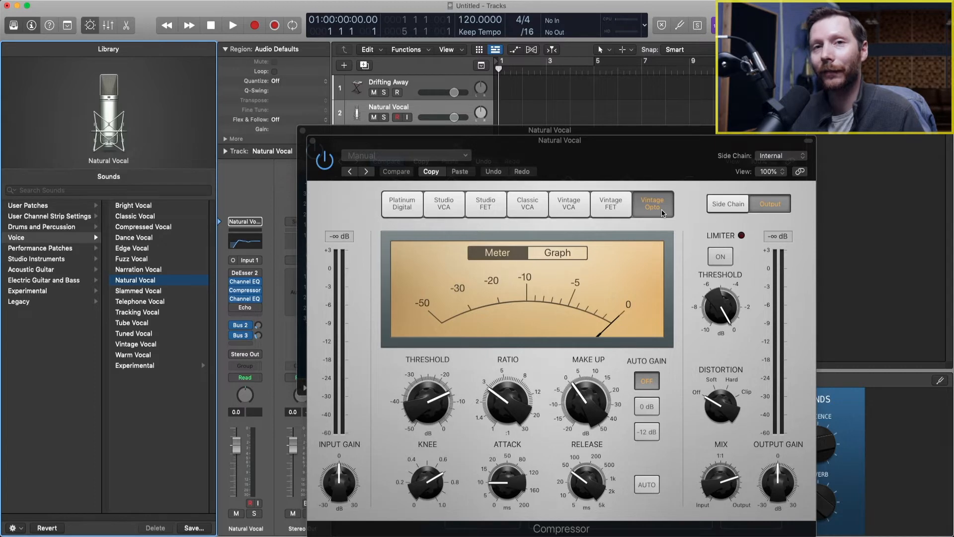
click(409, 209)
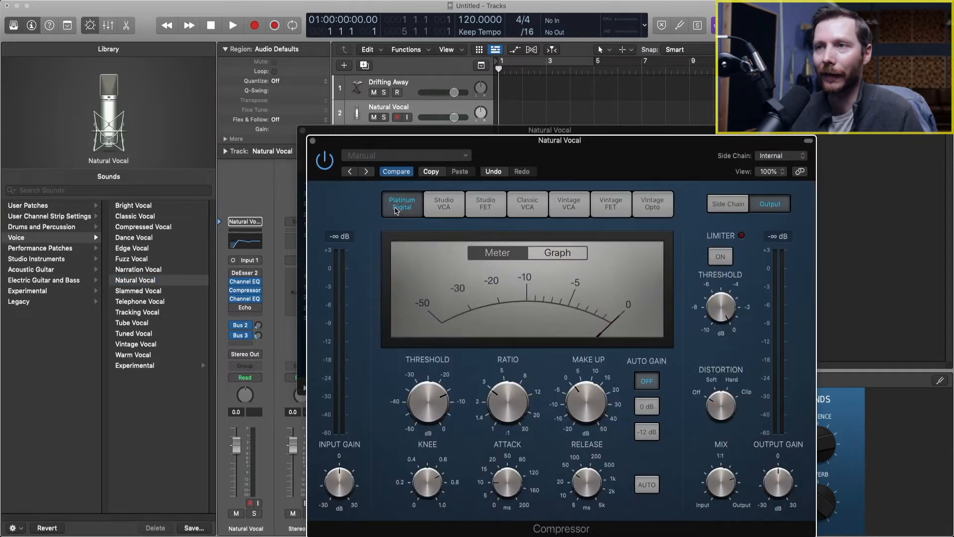
click(474, 212)
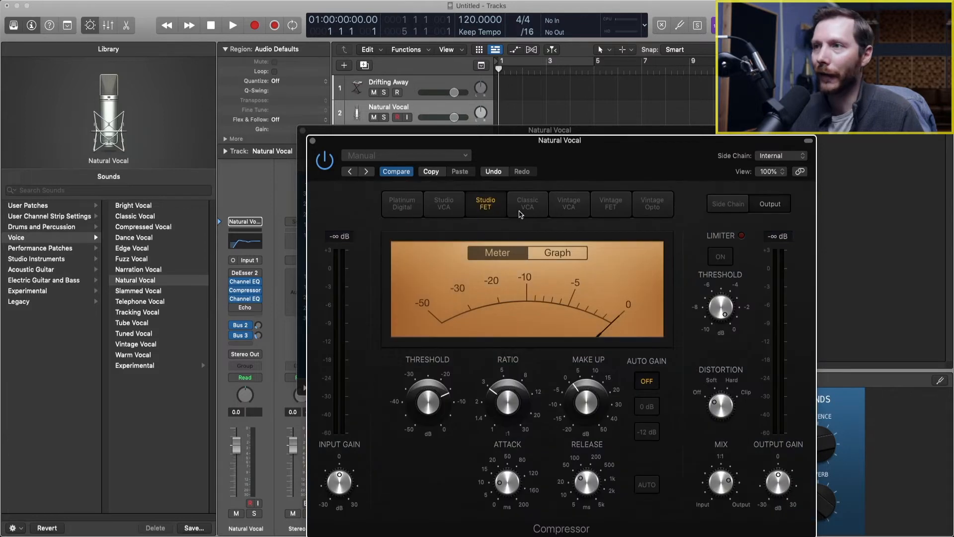
click(606, 215)
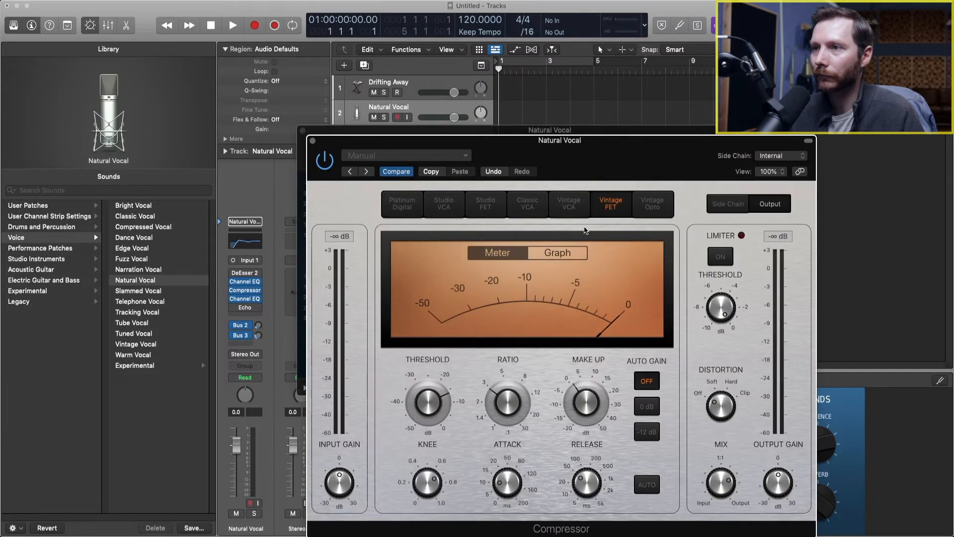
click(660, 213)
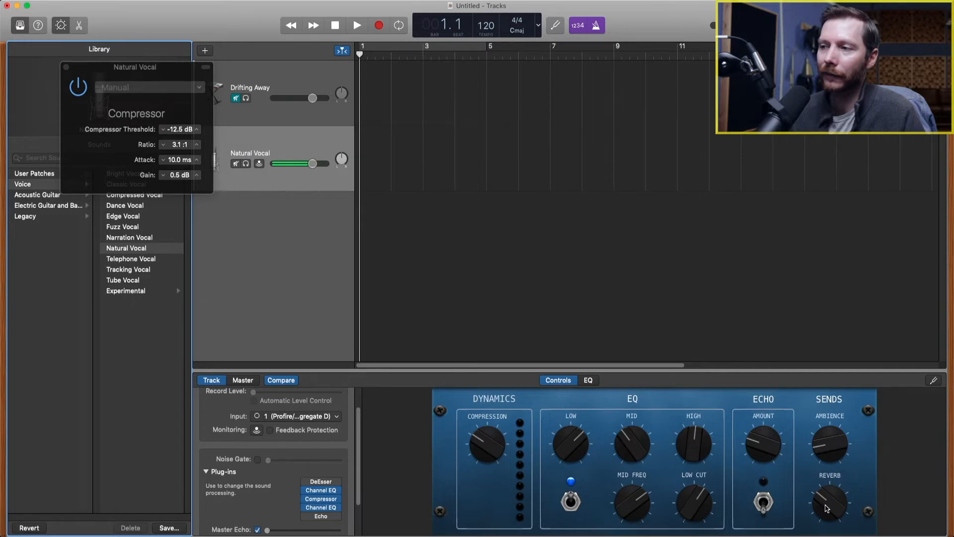
Step: In GarageBand, try different Ambience and Reverb send amounts on the Natural Vocal track, ending with both raised
drag(826, 507, 829, 427)
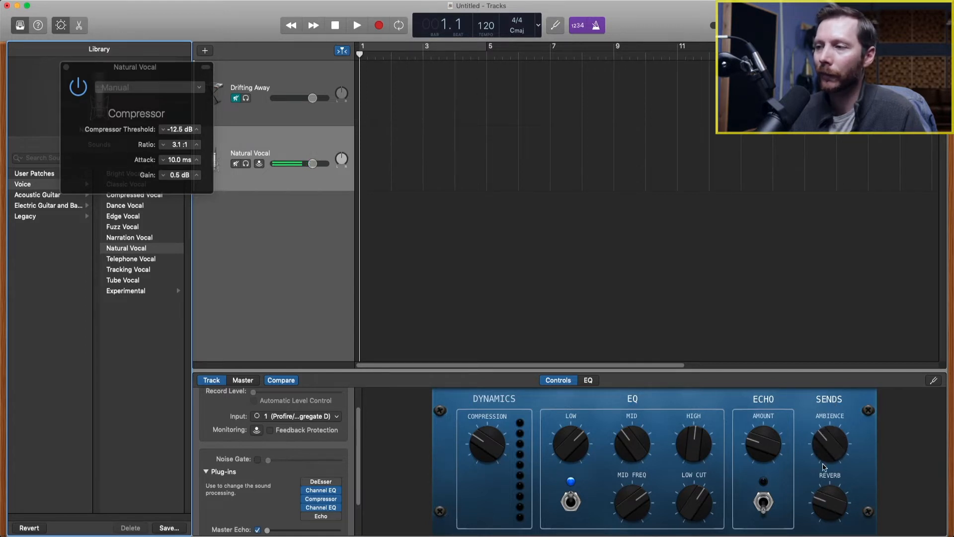
drag(826, 510, 827, 496)
drag(827, 450, 827, 438)
drag(827, 499, 827, 495)
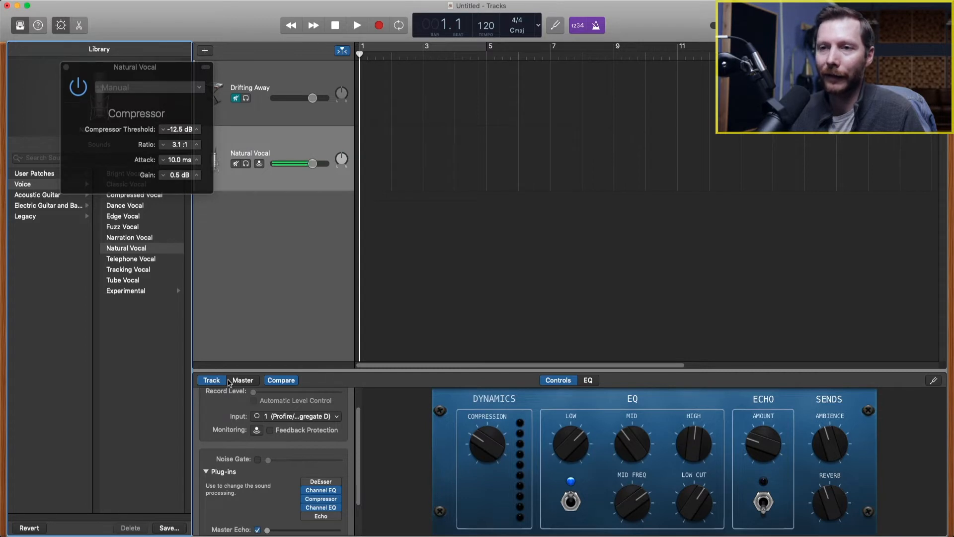
Step: Examine the master effects, viewing the Master Echo, Master Reverb and Ambience controls
click(243, 381)
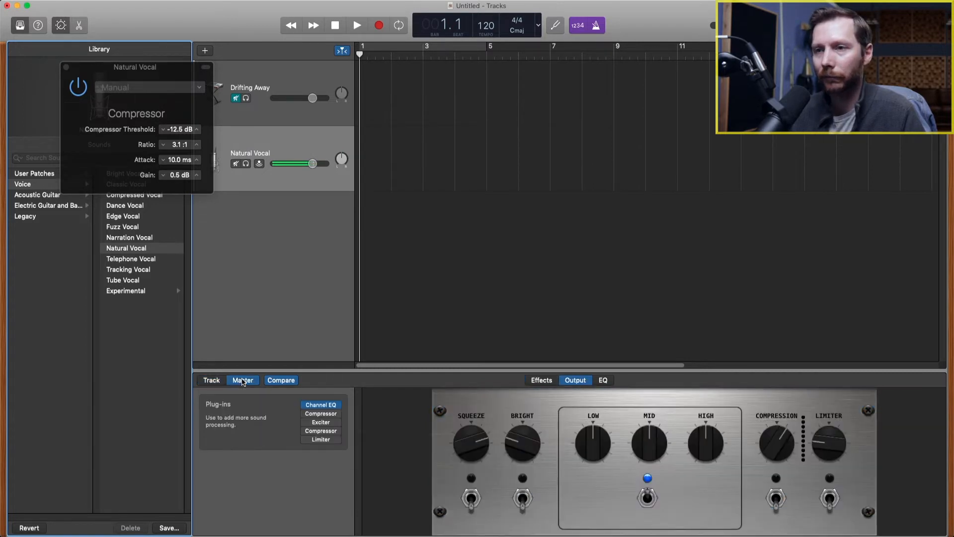
click(539, 382)
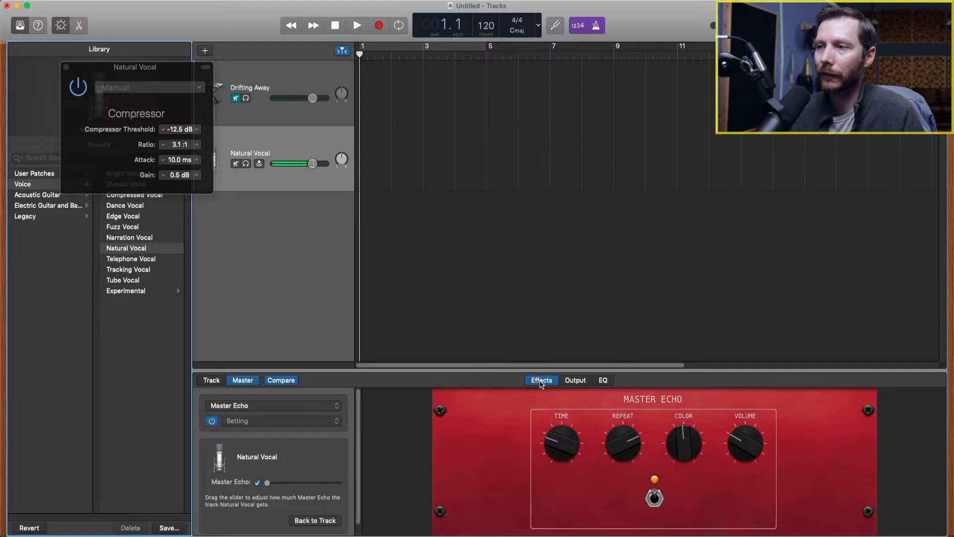
click(290, 407)
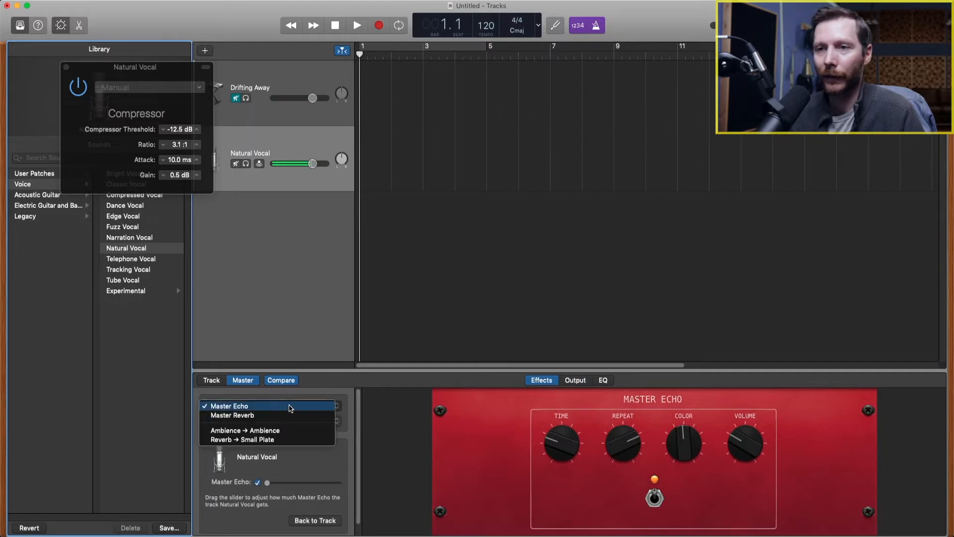
click(290, 416)
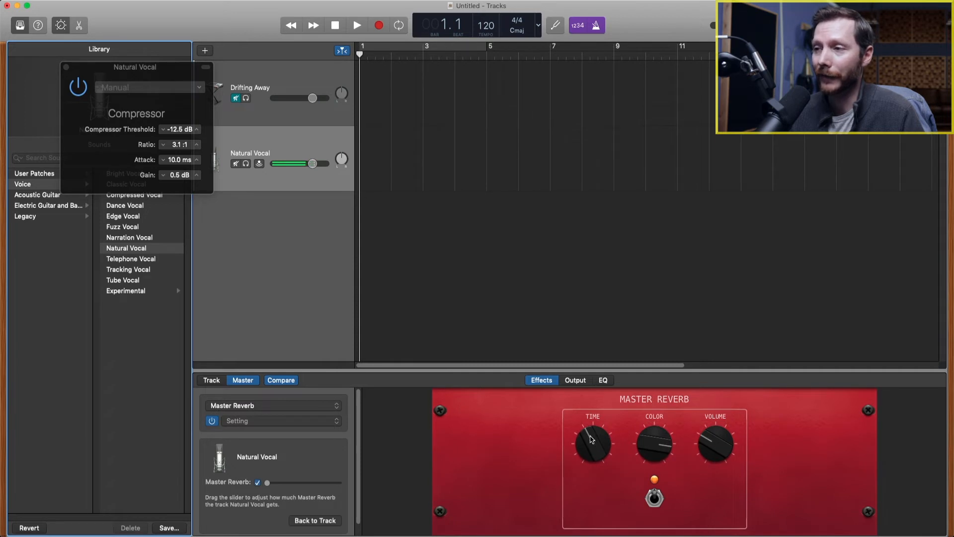
click(302, 407)
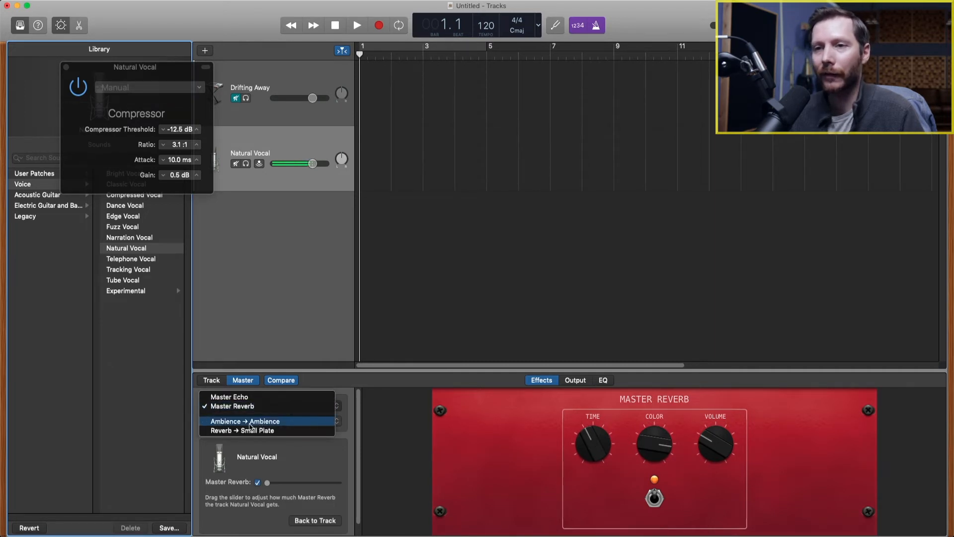
click(250, 421)
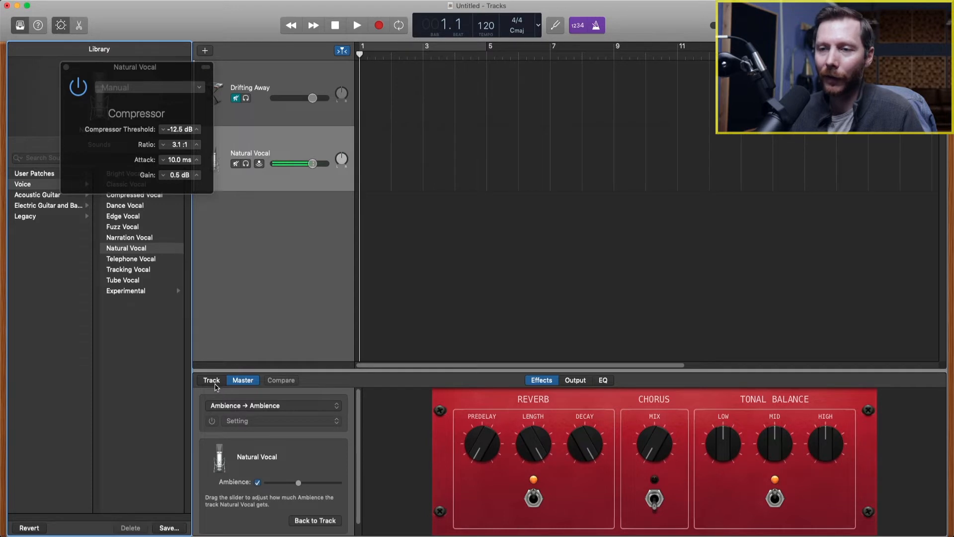
Step: Insert Space Designer in the Natural Vocal track's empty plug-in slot and load the 1.8s Drum Plate preset from Medium Spaces
click(211, 380)
scroll(326, 431, down, 3)
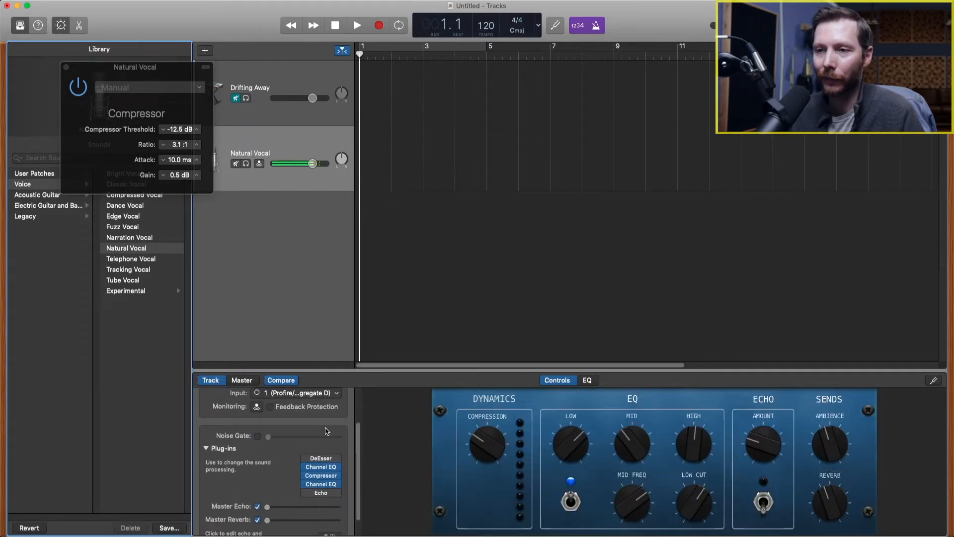
click(326, 497)
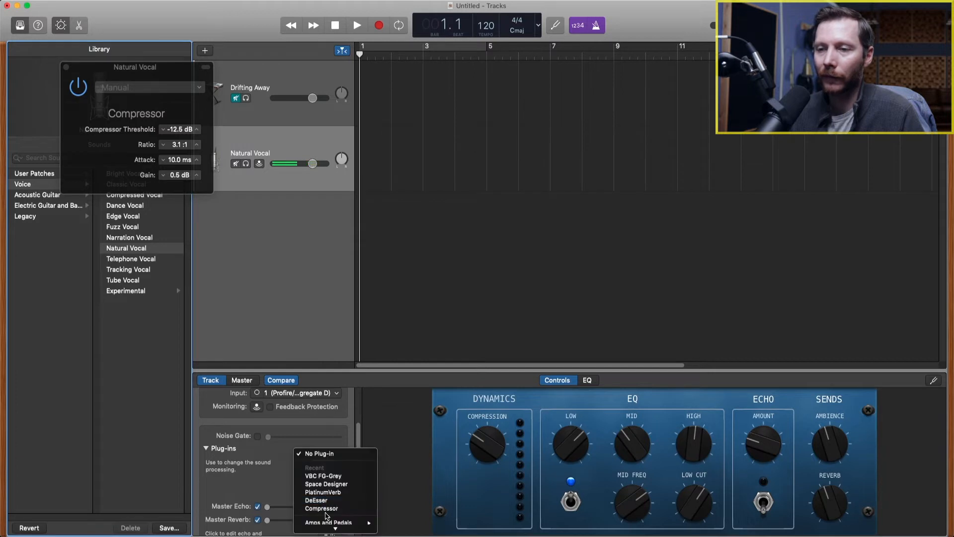
mouse_move(327, 499)
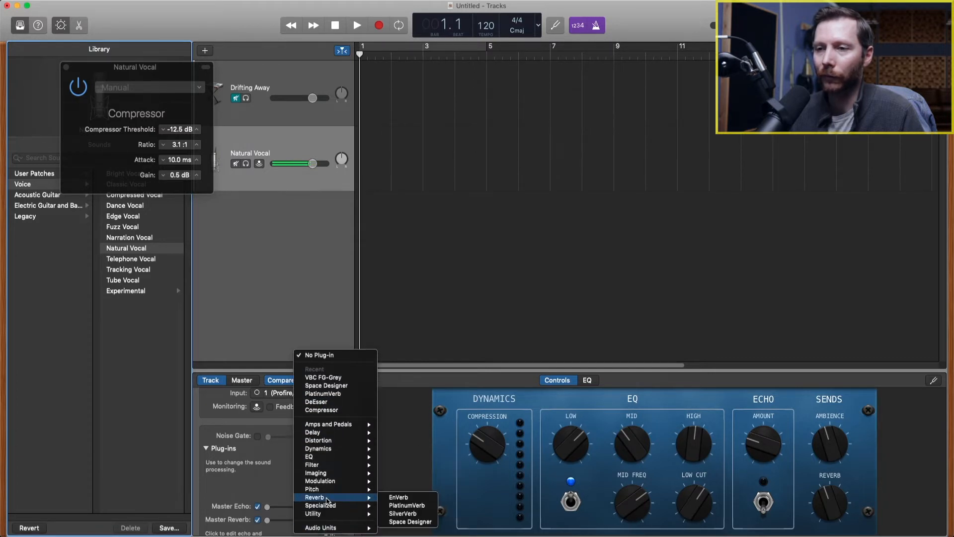
click(410, 522)
drag(135, 67, 323, 224)
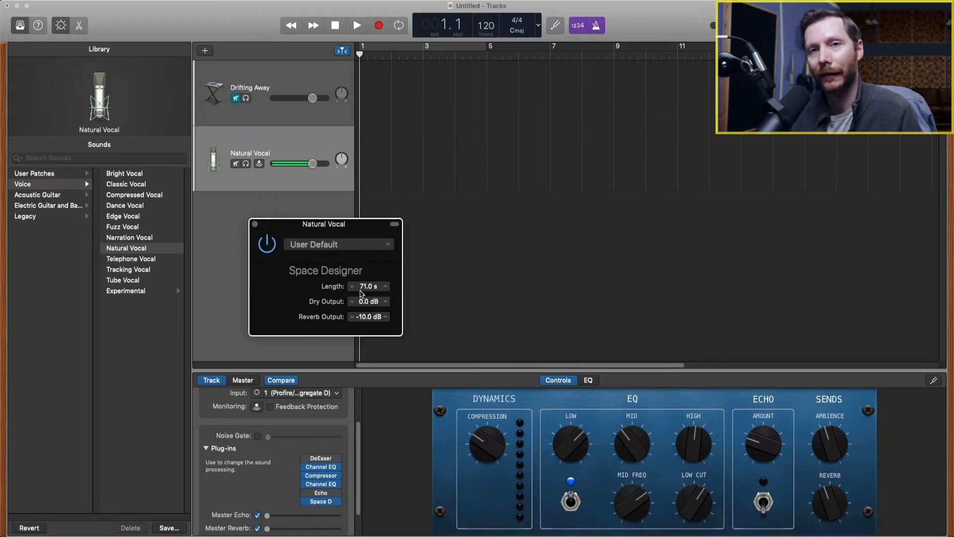
click(346, 246)
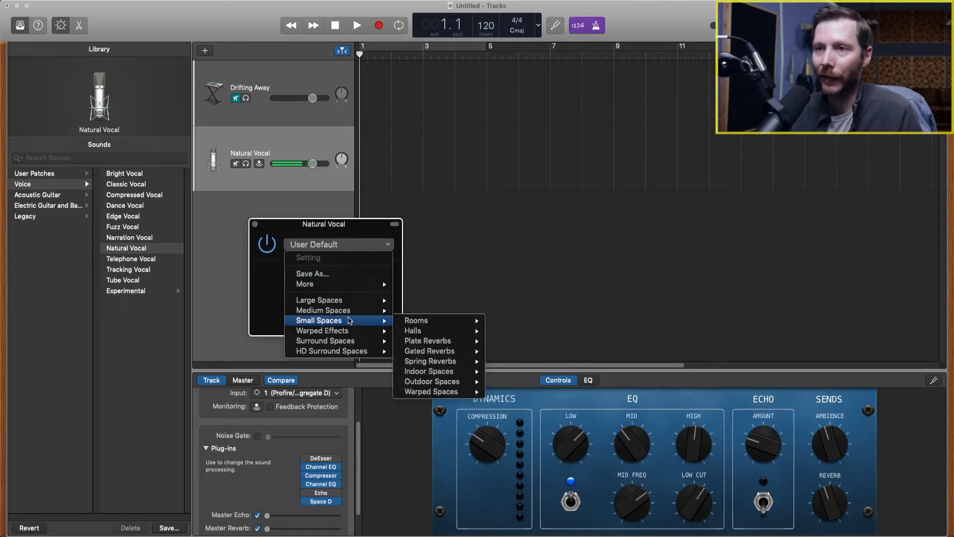
mouse_move(349, 312)
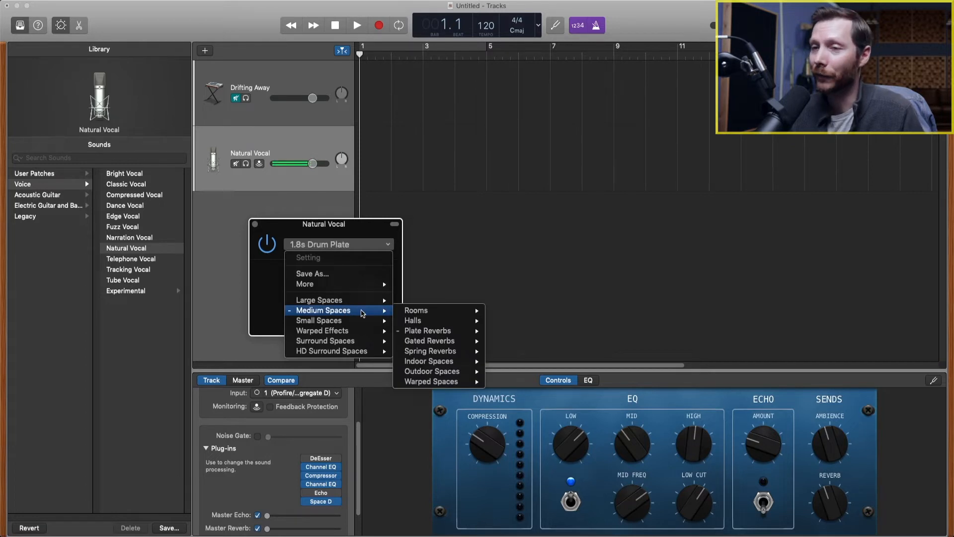
Step: Select the 1.8s Drum Plate preset again from the Medium Spaces plate reverbs for the Natural Vocal track's Space Designer
mouse_move(448, 337)
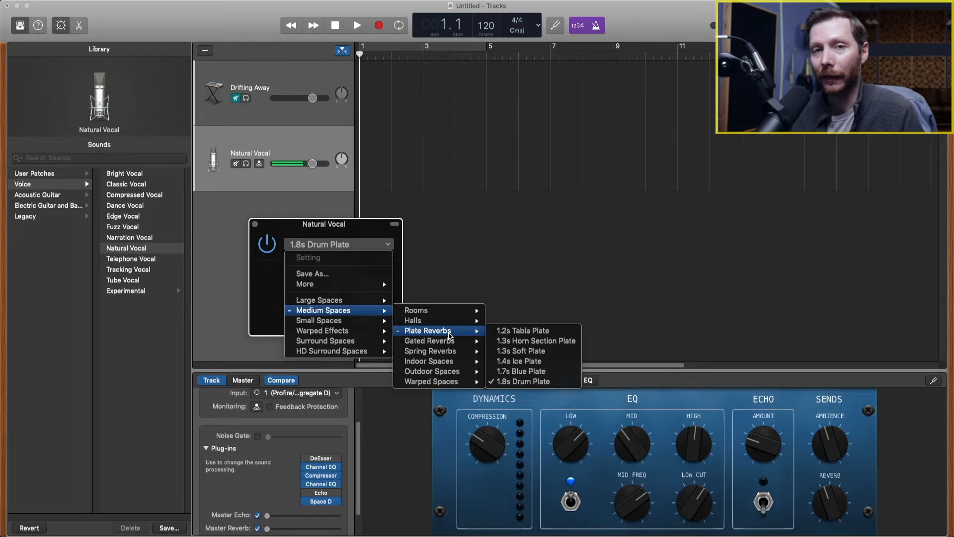
click(541, 383)
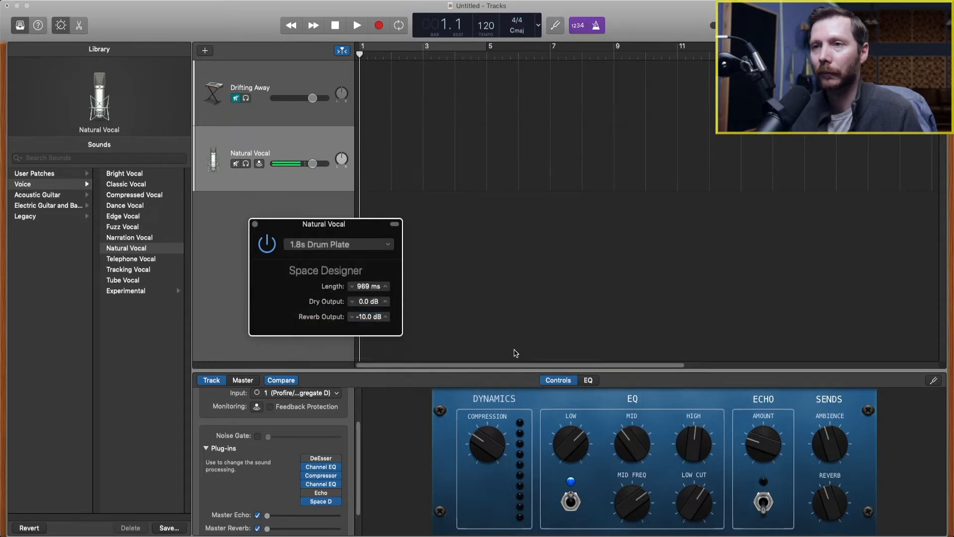
Step: Switch to Logic Pro and insert a stereo Space Designer reverb in the Natural Vocal track's empty effect slot
key(super+Tab)
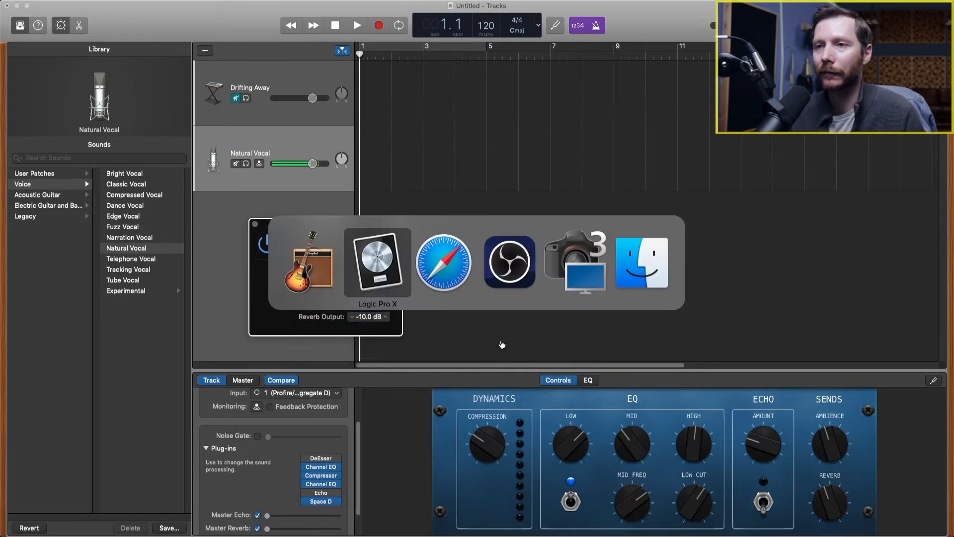
click(245, 307)
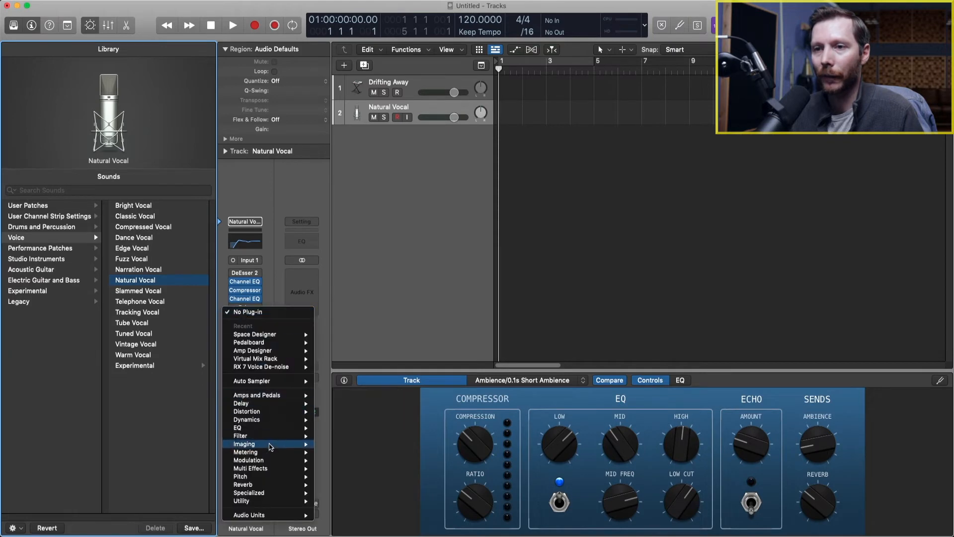
mouse_move(273, 486)
mouse_move(353, 509)
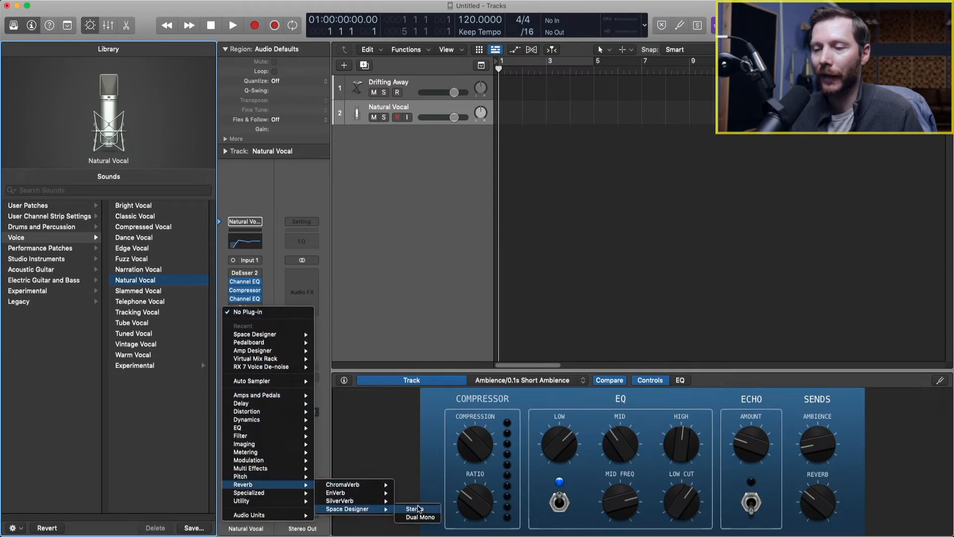
click(419, 507)
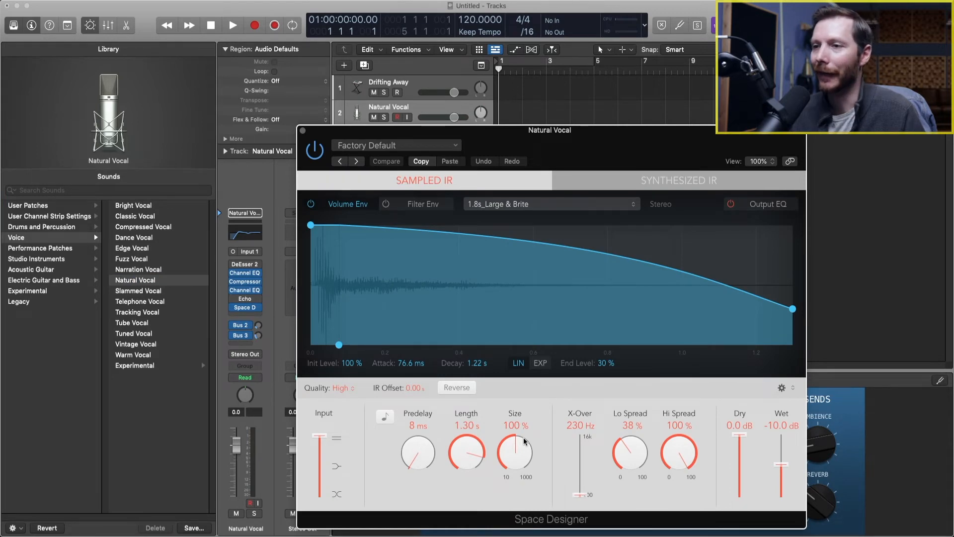
Step: Load the 1.8s Drum Plate preset from the Medium Spaces plate reverbs into Space Designer
click(409, 147)
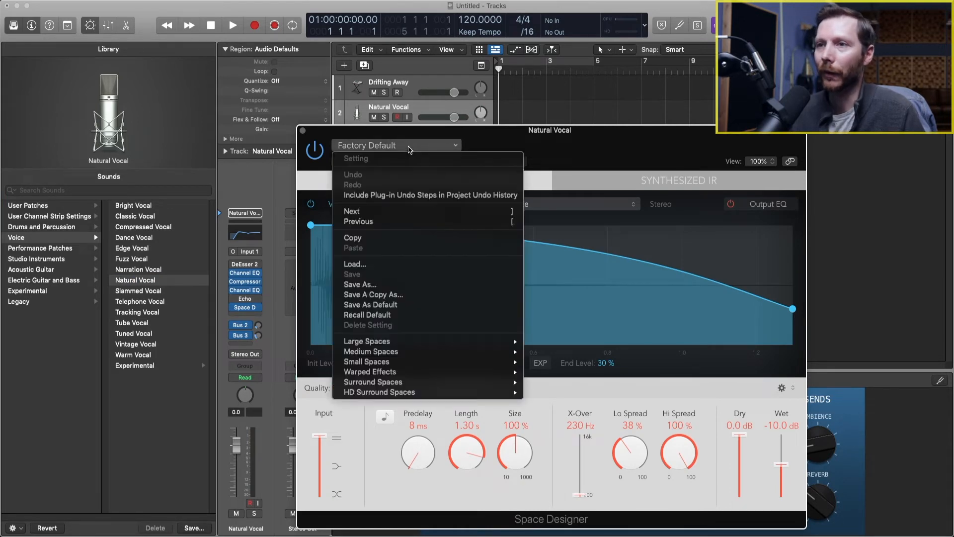
mouse_move(368, 342)
mouse_move(549, 363)
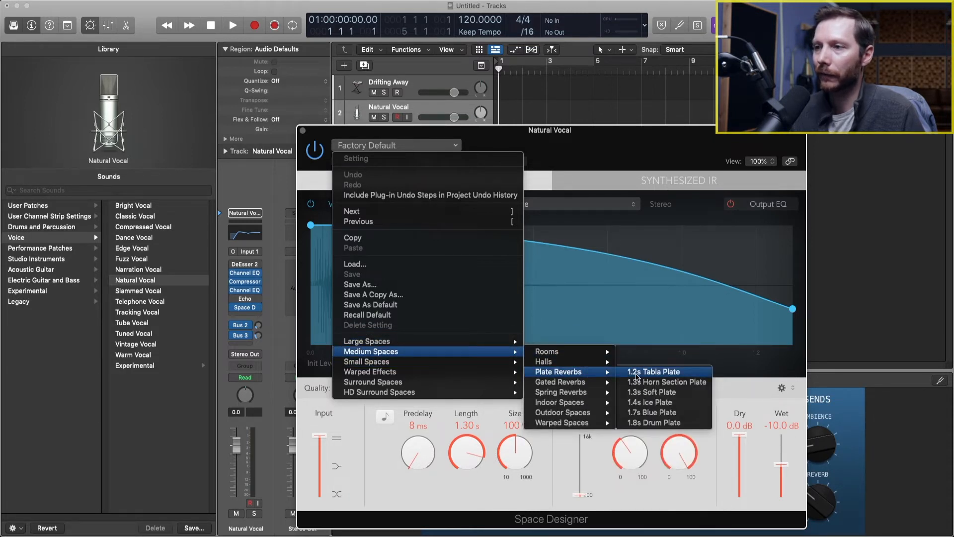
click(633, 423)
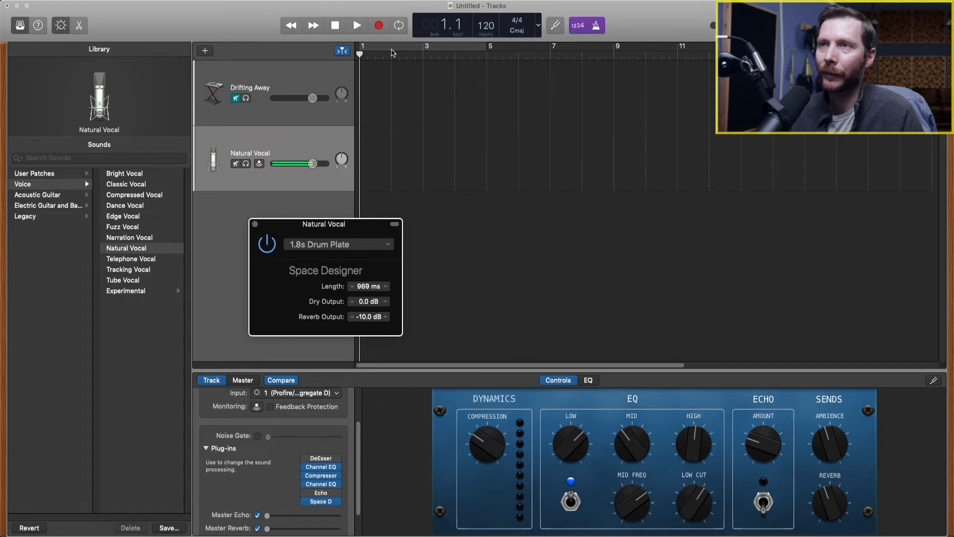
Step: In GarageBand, set a cycle range over bars 1 to 3, close Space Designer and record three looped takes on the Natural Vocal track
drag(393, 47, 422, 69)
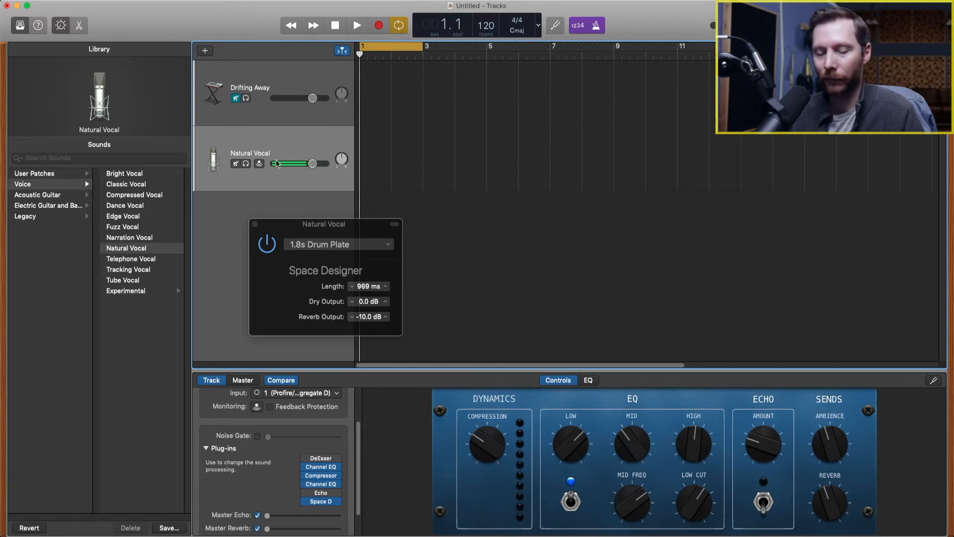
click(255, 225)
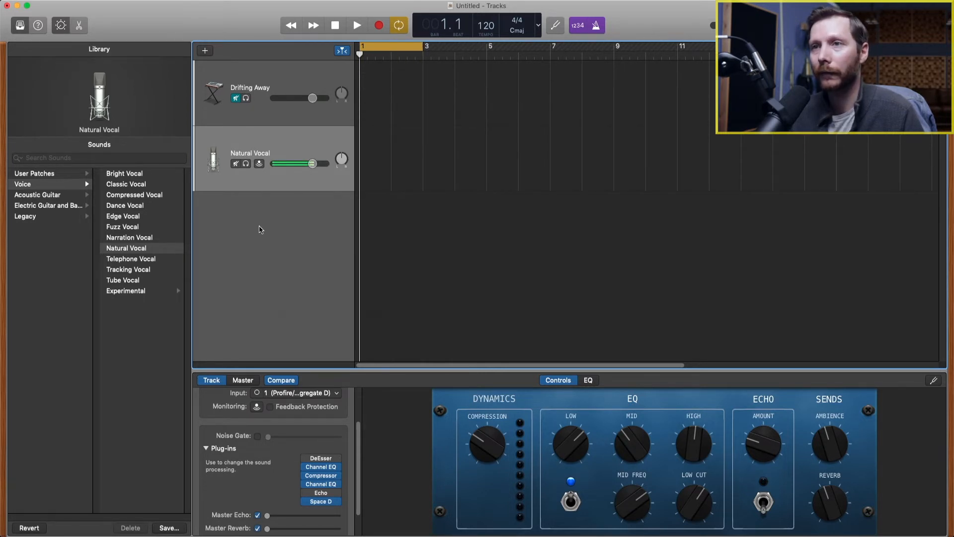
key(r)
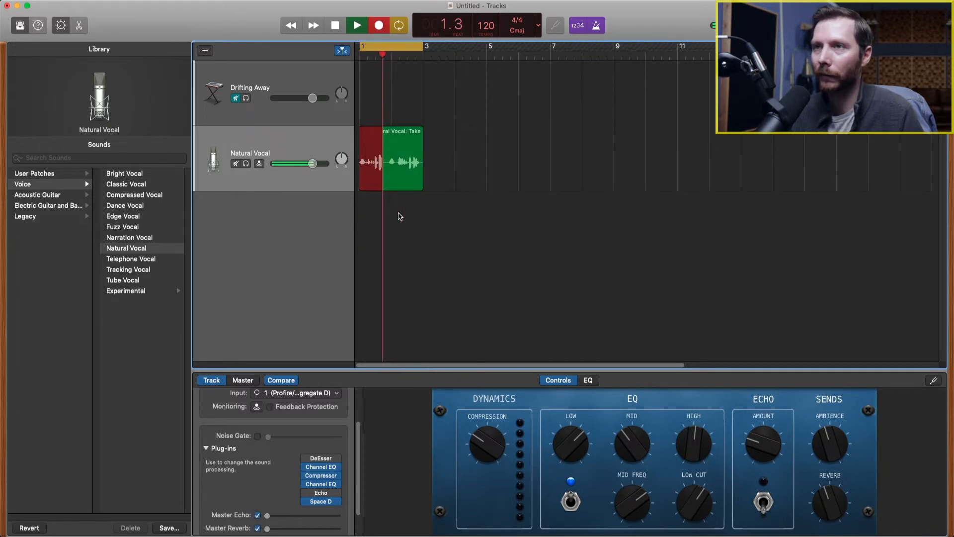
key(space)
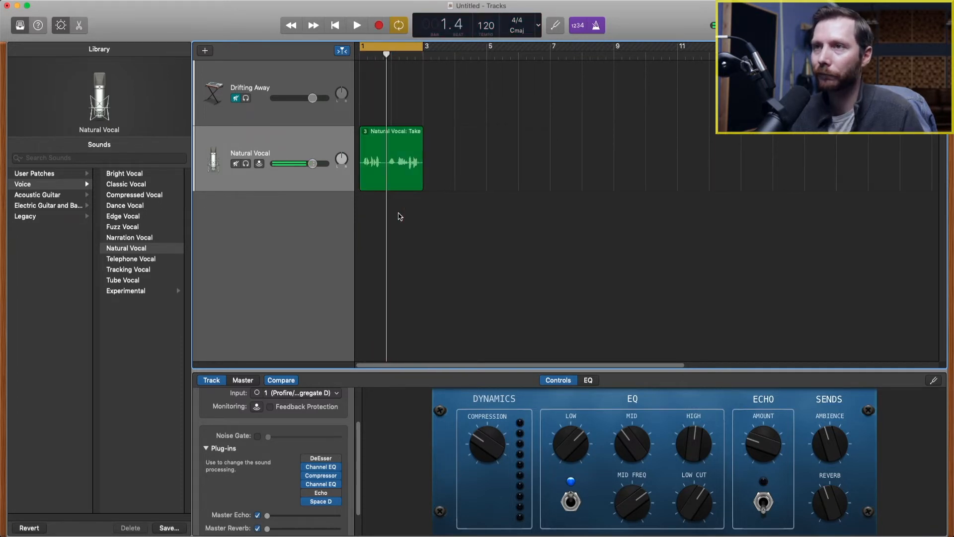
Step: Try an alternative take for the recorded Natural Vocal region and go back to Take 3
click(365, 134)
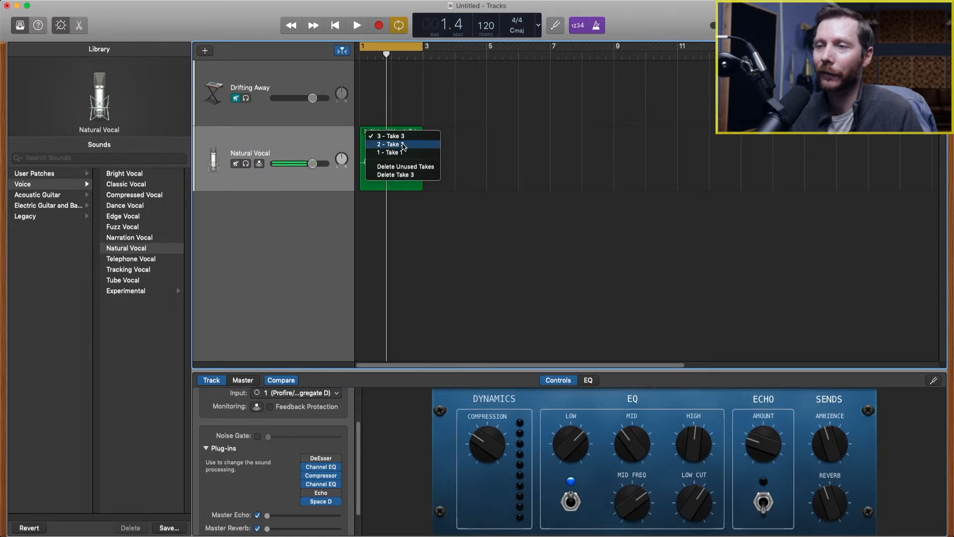
click(366, 133)
click(365, 132)
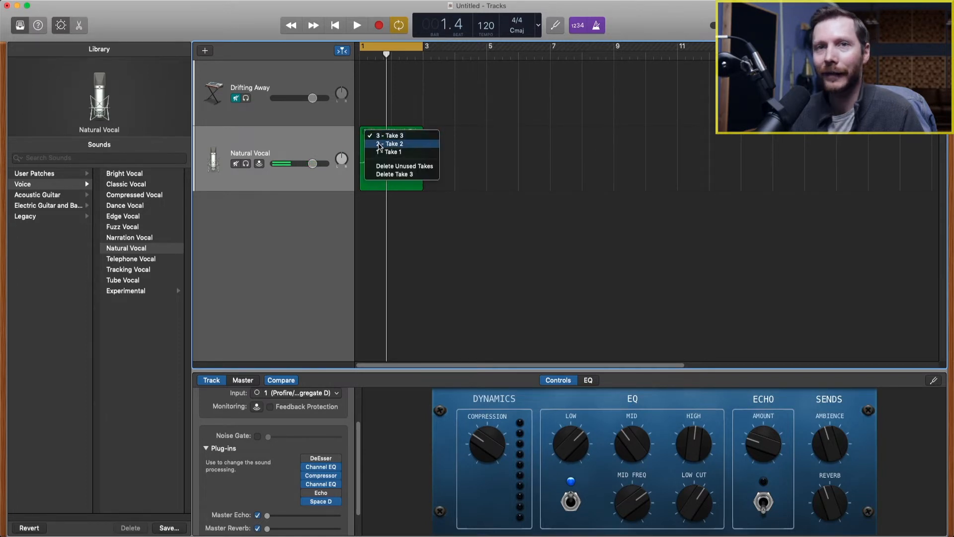
click(375, 152)
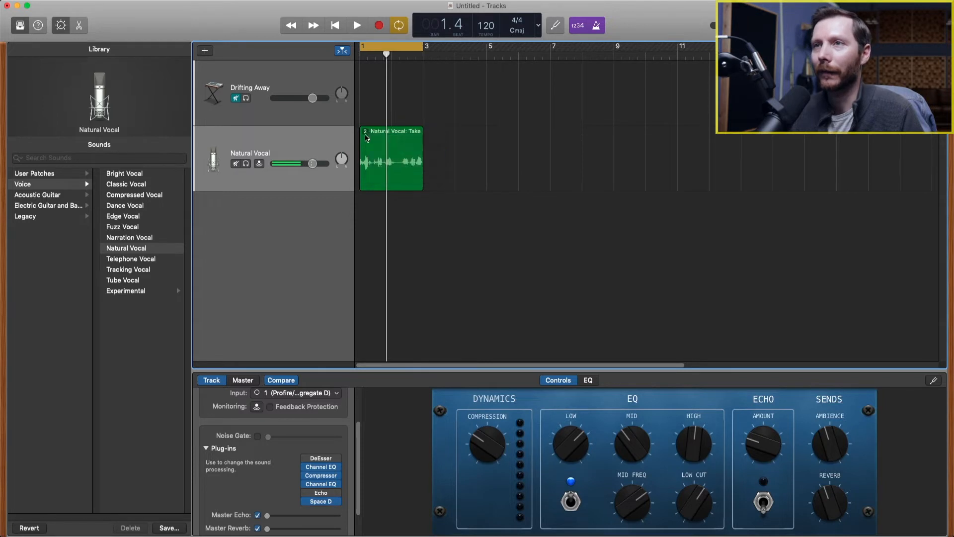
click(370, 138)
click(371, 136)
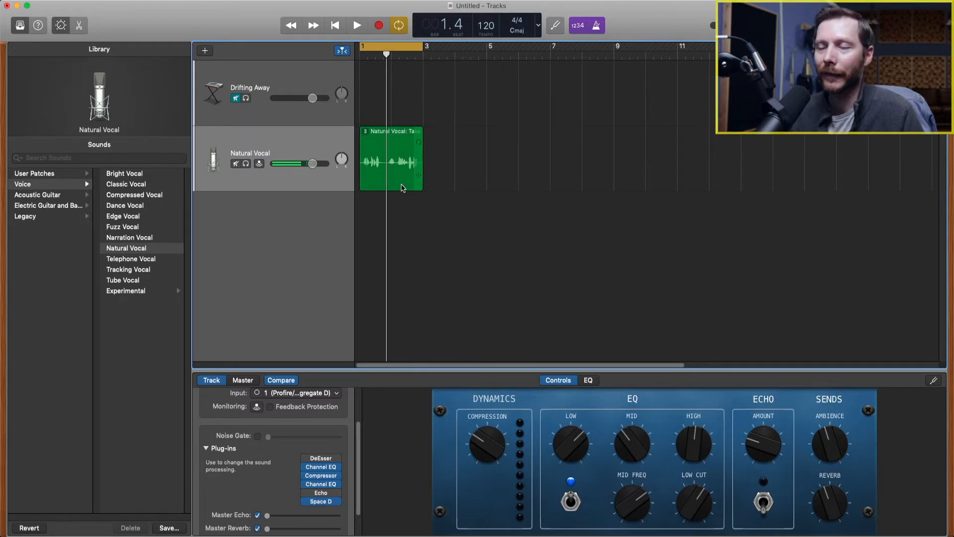
Step: Split the Natural Vocal region at the playhead and switch its second part to Take 2
click(385, 136)
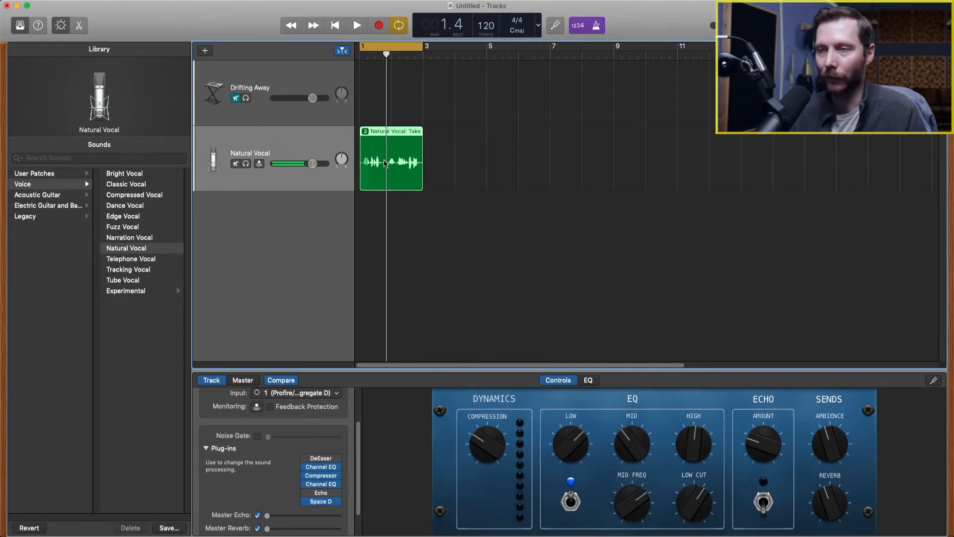
key(super+t)
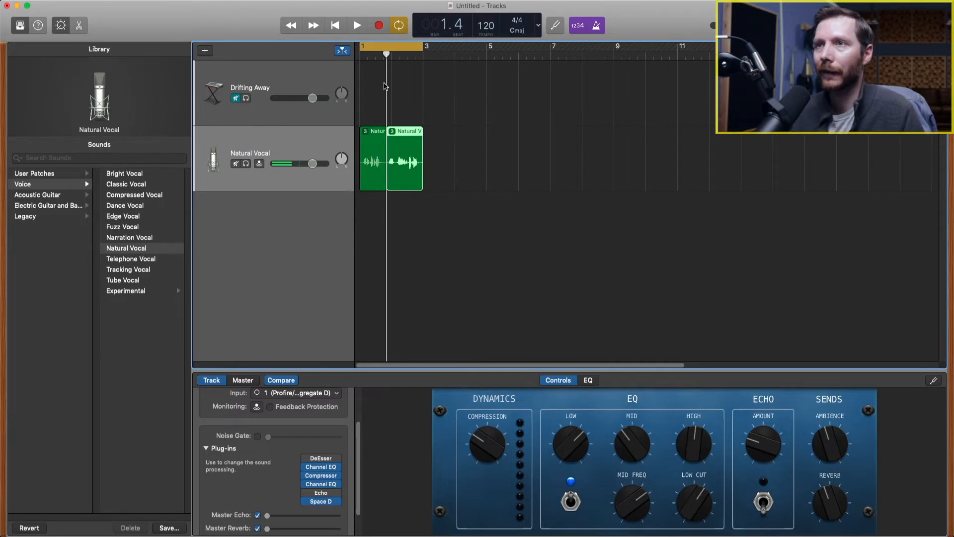
drag(388, 63, 420, 65)
click(392, 131)
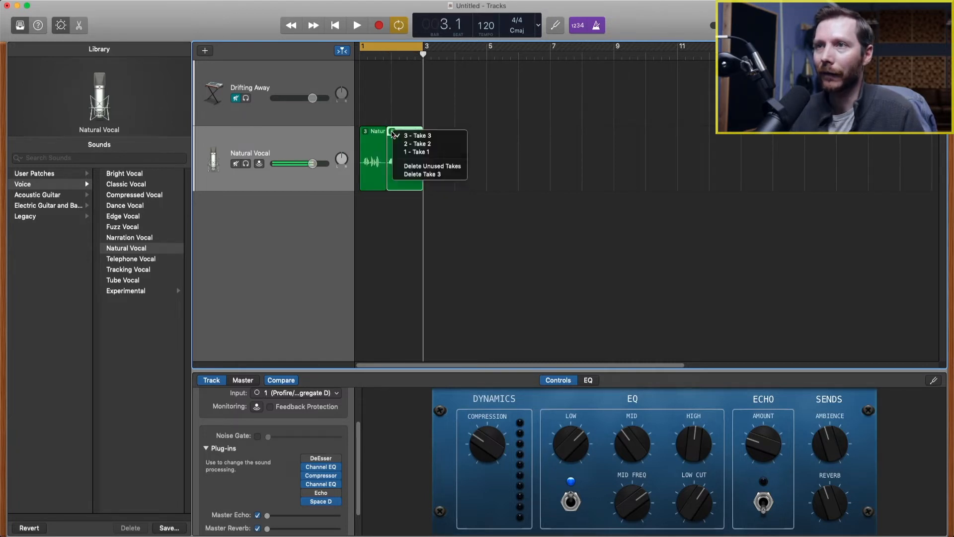
click(412, 144)
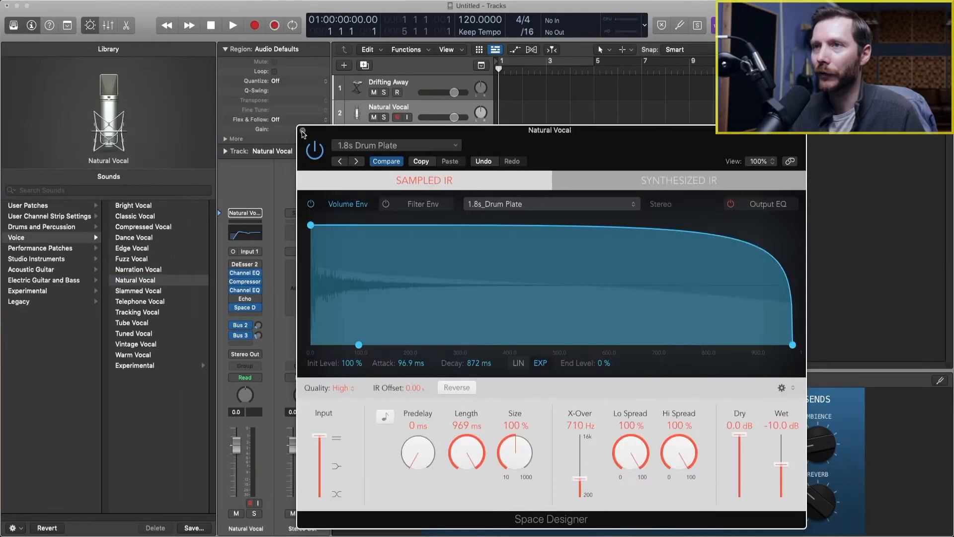
Step: In Logic Pro, close Space Designer, cycle bars 1 to 3 and record three takes on the muted Natural Vocal track, unmuting it when finished
click(303, 131)
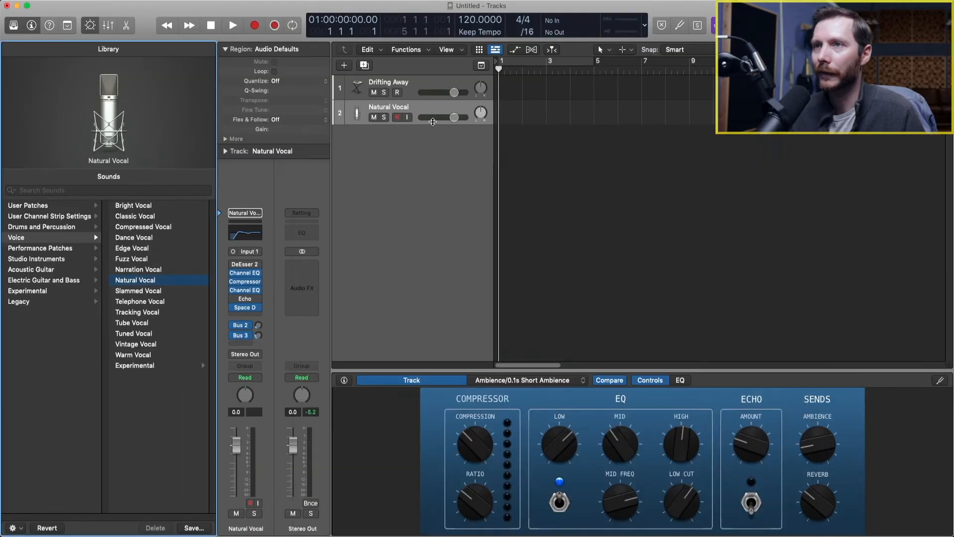
mouse_move(538, 73)
mouse_down()
mouse_move(593, 64)
mouse_move(545, 75)
mouse_up()
key(ctrl+m)
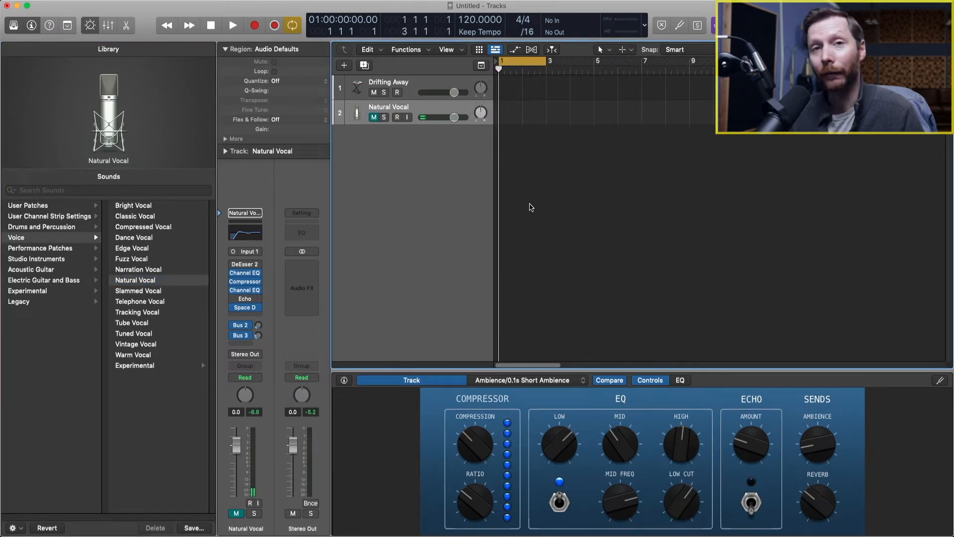
key(r)
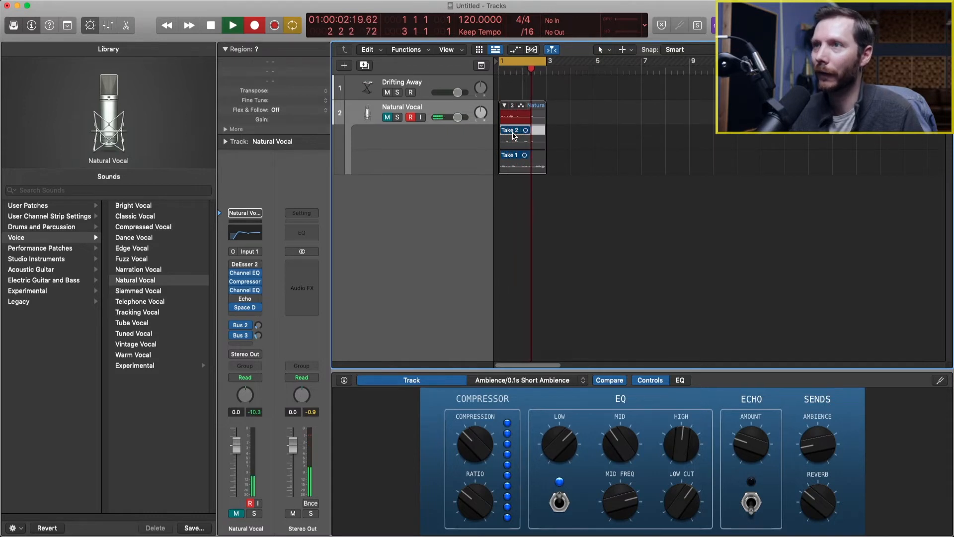
key(space)
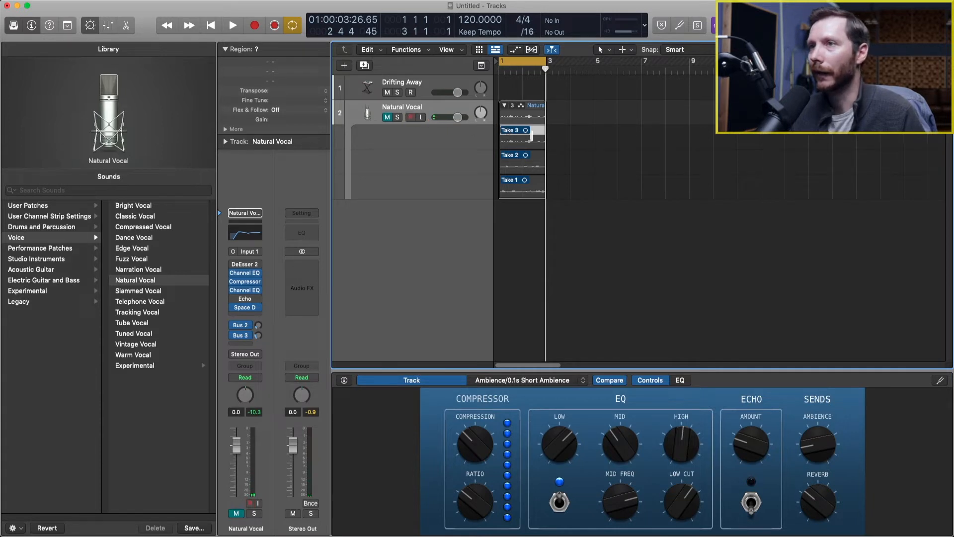
click(388, 119)
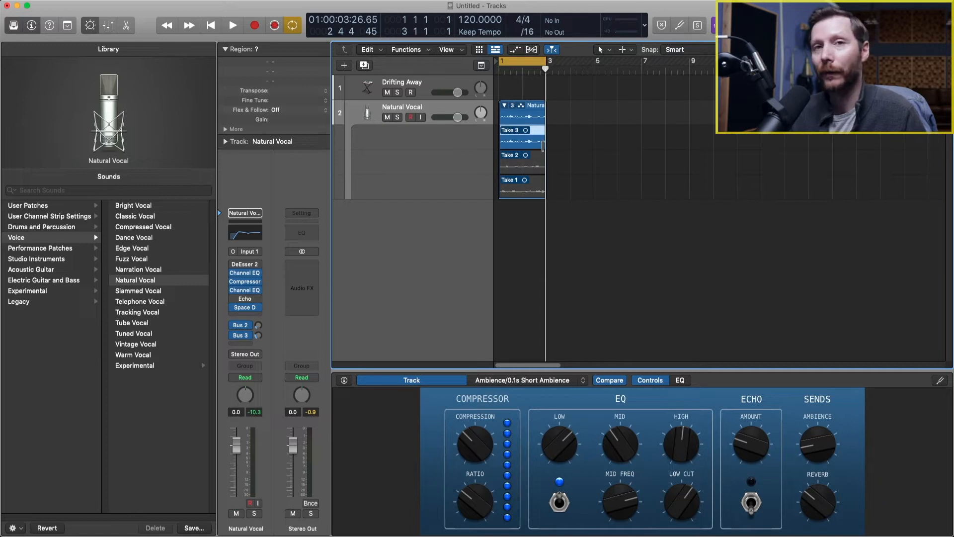
Step: Switch the Natural Vocal take folder to Take 2 and Take 1, and return it to Take 3
drag(590, 228, 472, 89)
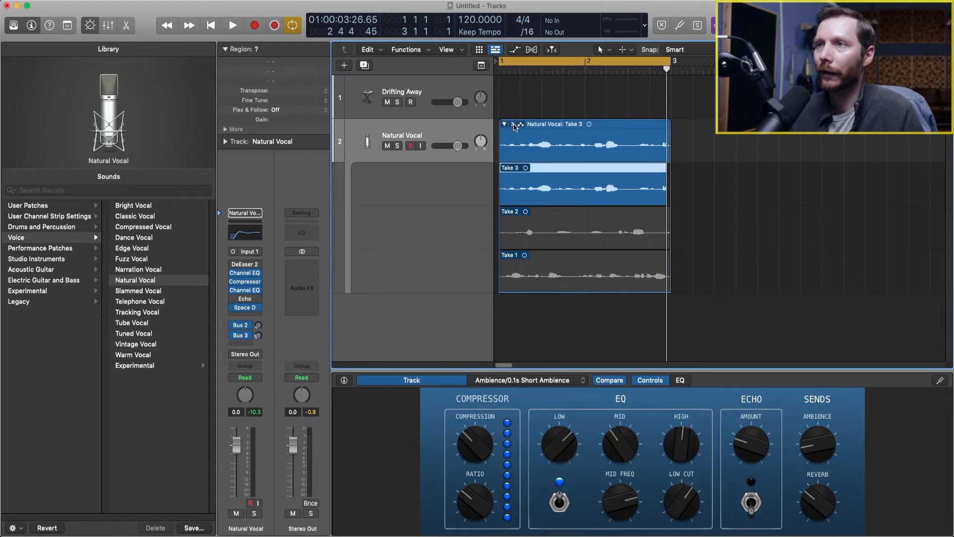
click(514, 127)
click(517, 138)
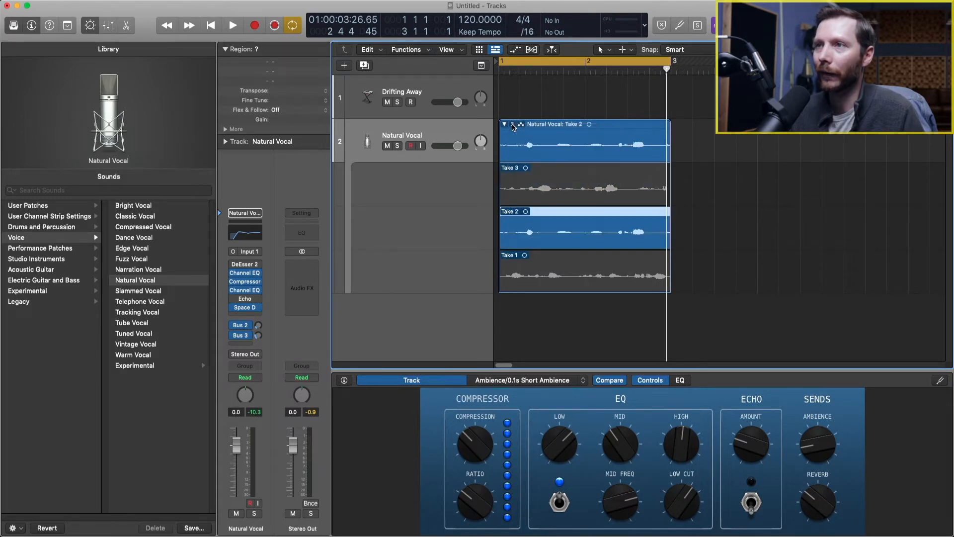
click(513, 126)
click(514, 145)
click(512, 125)
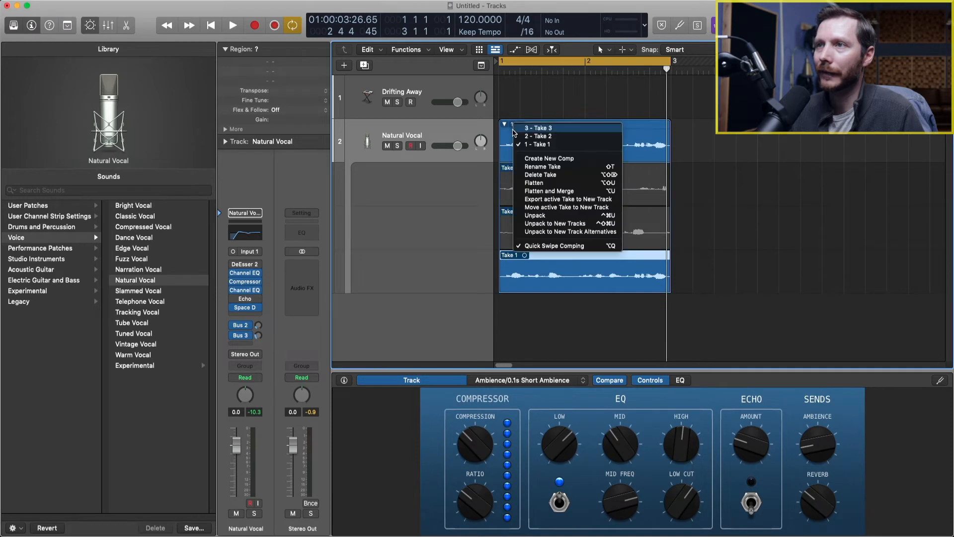
click(538, 128)
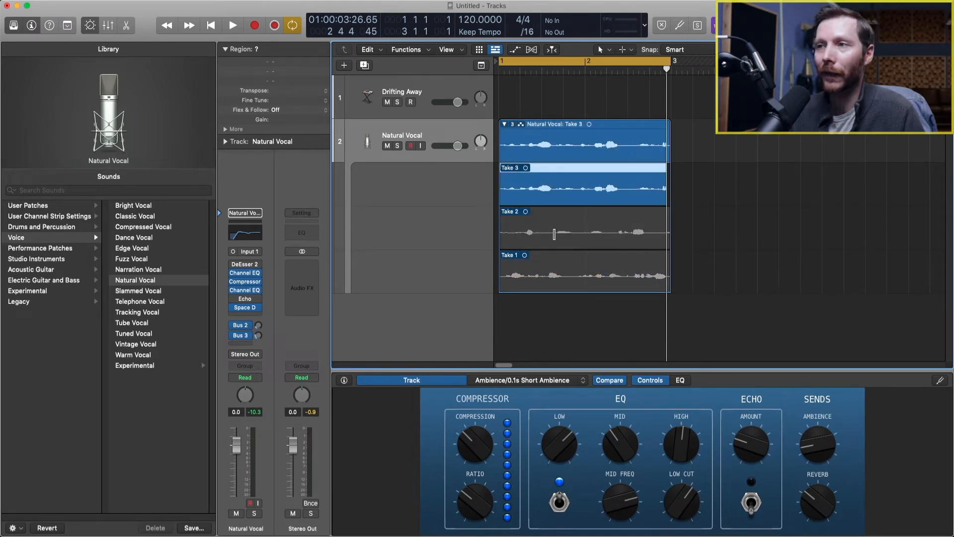
Step: Build a comp from Take 3 using Take 2 for late bar 1, Take 1 for mid bar 2 and Take 2 for the ending
drag(554, 234, 583, 234)
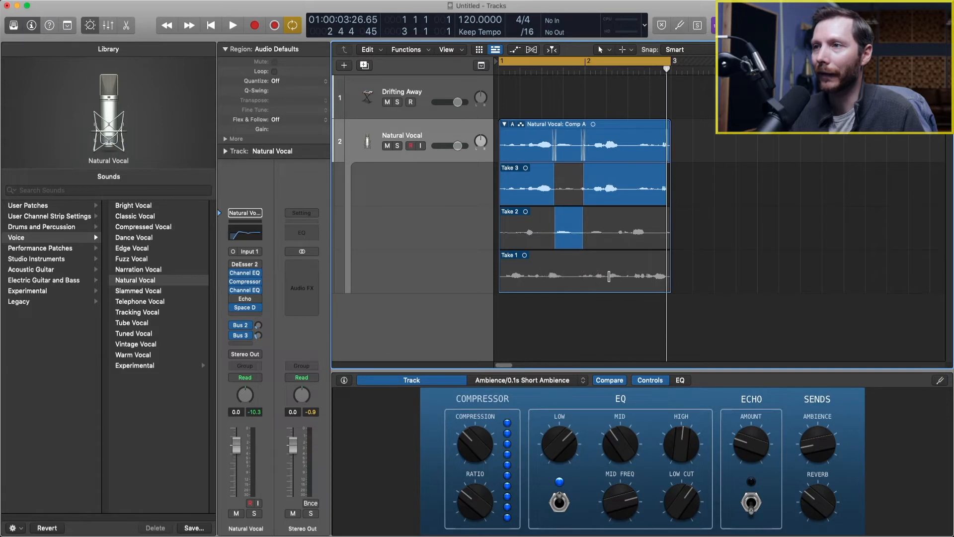
drag(609, 276, 668, 291)
drag(632, 232, 696, 234)
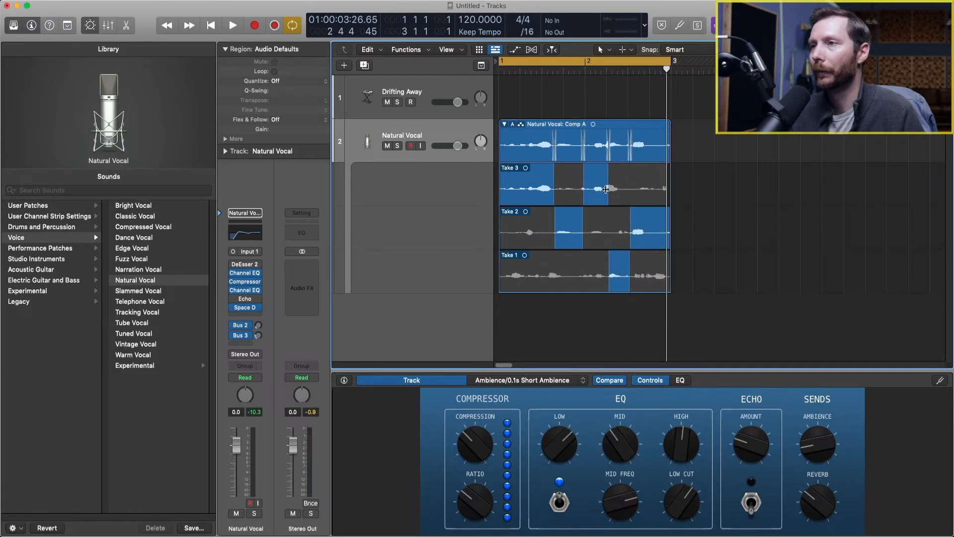
Step: Adjust the comp's section boundaries, extending Take 3 further into bar 2 and starting Take 2's first section earlier in bar 1
drag(607, 201, 620, 201)
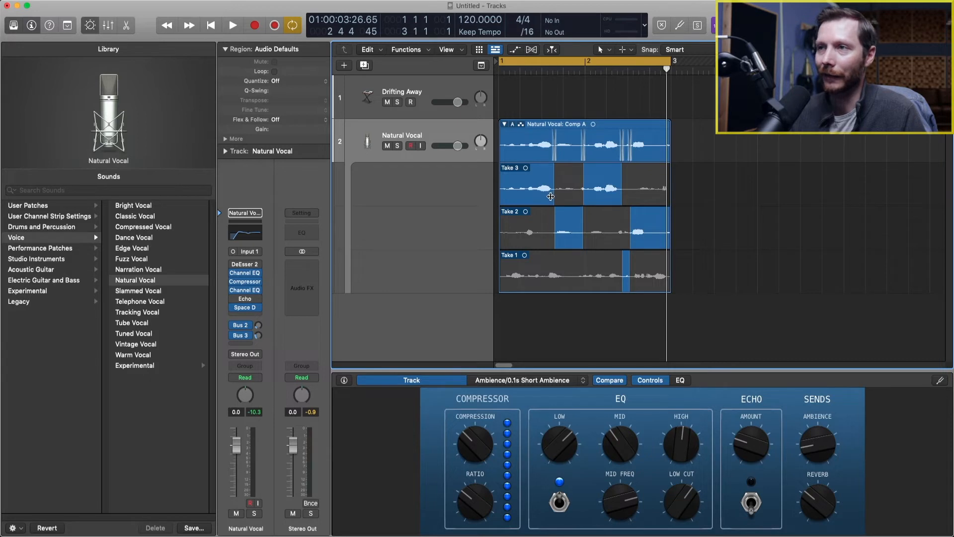
drag(549, 198, 526, 197)
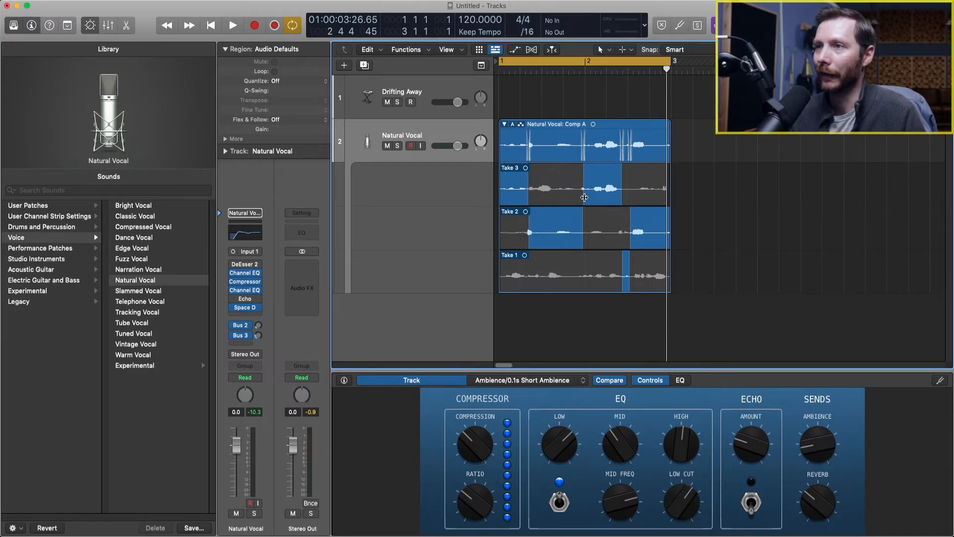
drag(584, 197, 580, 198)
drag(634, 234, 618, 234)
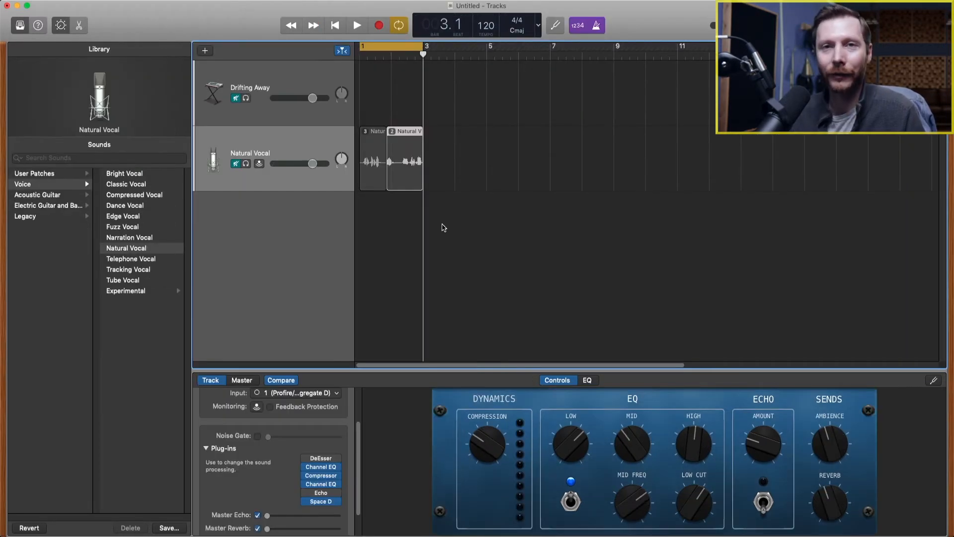
Step: In GarageBand, add a guitar audio track for recording through virtual amps and pedal effects, using Input 1
click(206, 50)
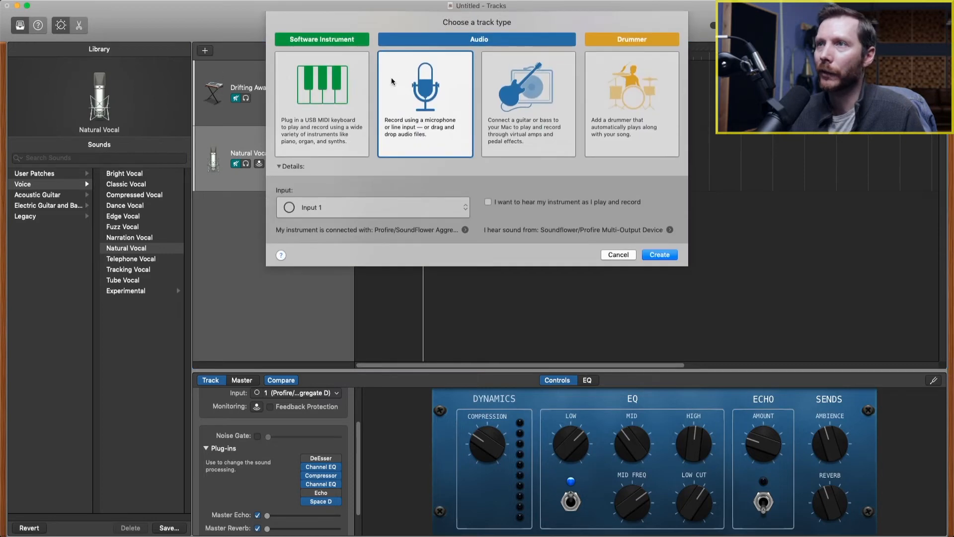
click(540, 87)
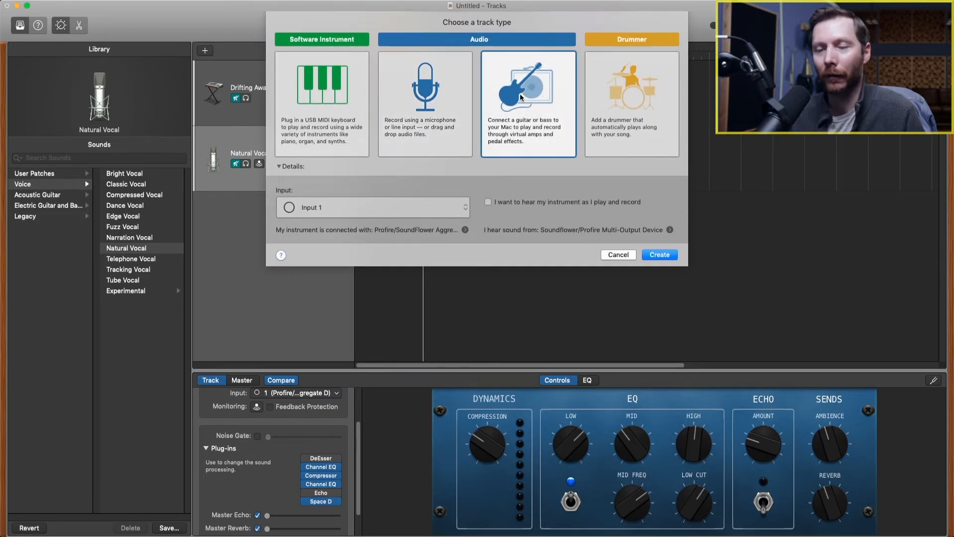
click(659, 255)
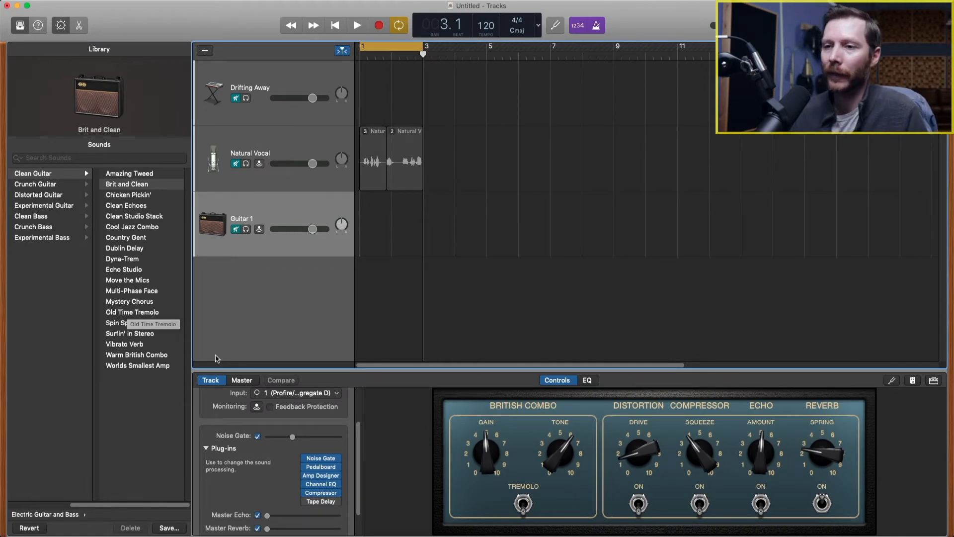
Step: Open Amp Designer on the Guitar 1 track, adjust the Spring reverb amount and try the amp's EQ knobs
click(322, 475)
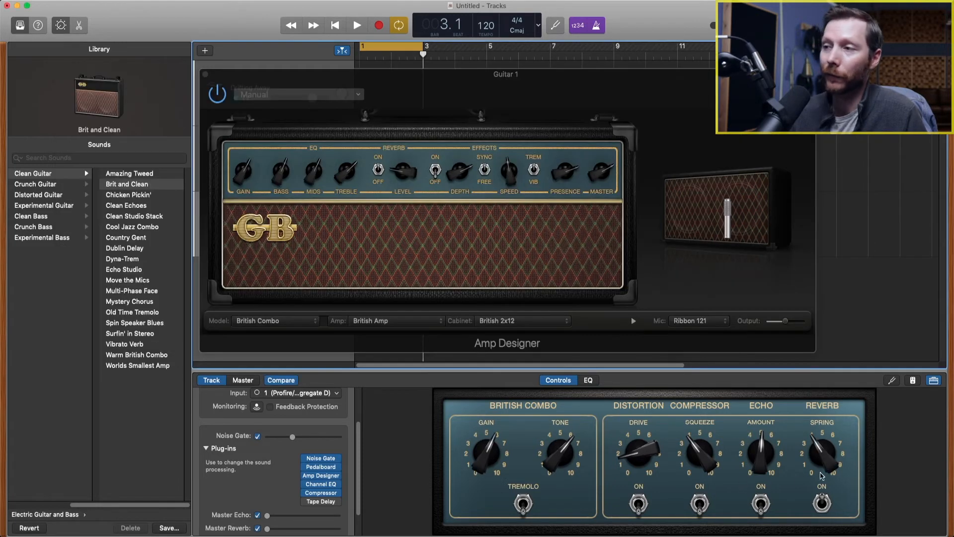
mouse_move(819, 448)
mouse_down()
mouse_move(815, 474)
mouse_move(819, 454)
mouse_up()
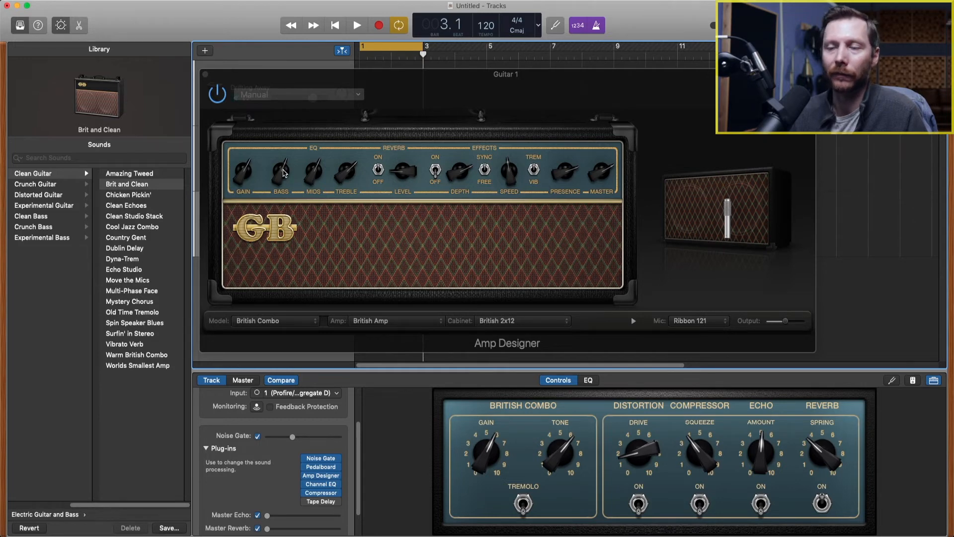
drag(315, 171, 352, 172)
drag(283, 178, 281, 173)
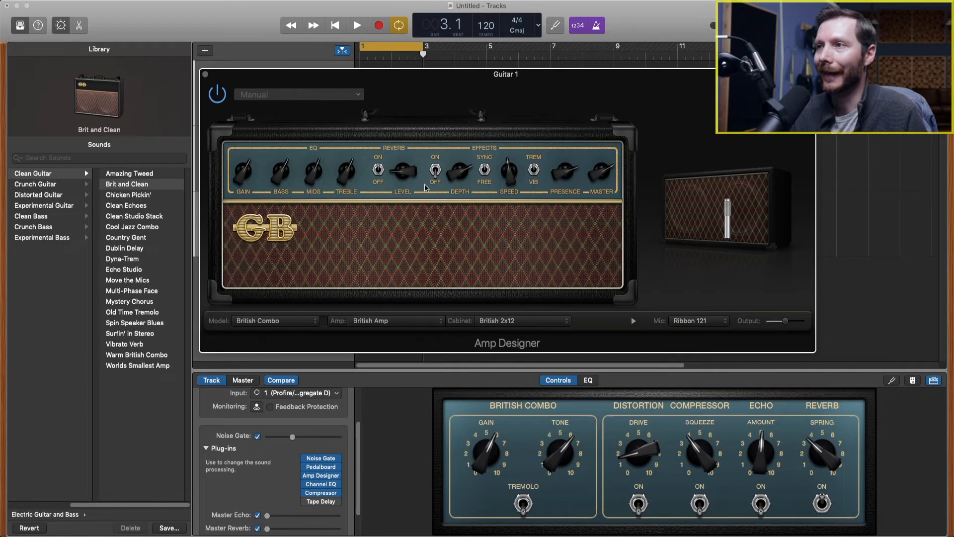
Step: In Amp Designer, reposition the cabinet microphone, try the Dynamic 57 and Dynamic 421 mics, and change the amp model to Studio Combo
mouse_move(754, 210)
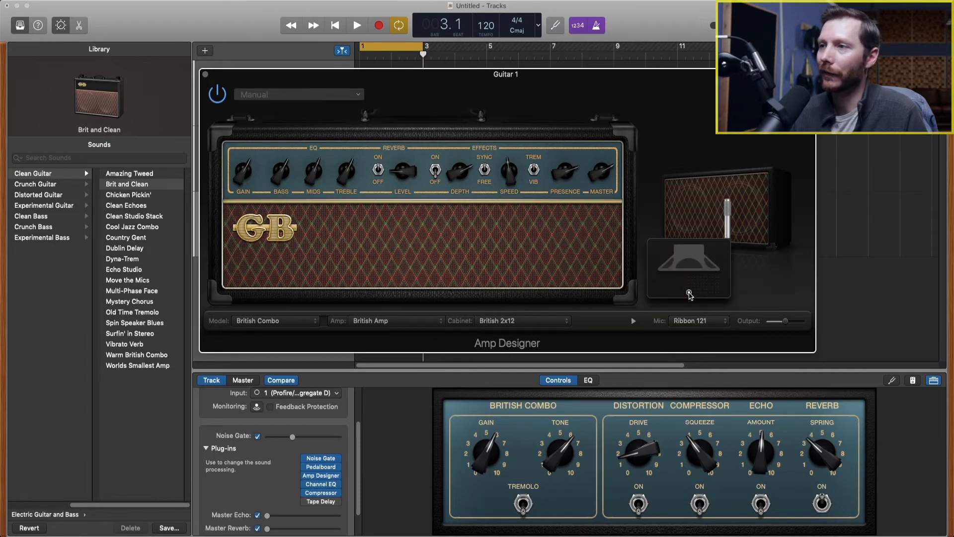
mouse_move(689, 293)
mouse_down()
mouse_move(691, 275)
mouse_move(695, 297)
mouse_up()
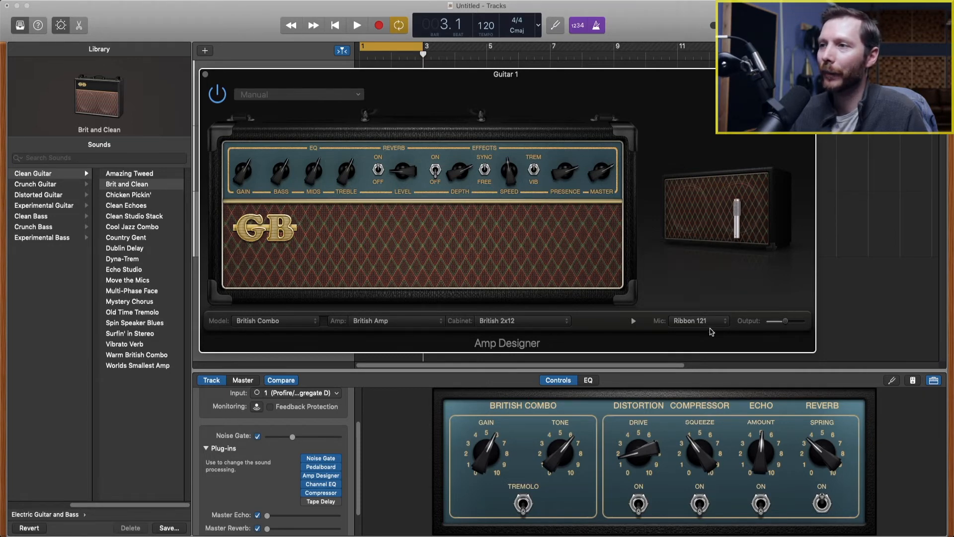
click(710, 322)
click(698, 297)
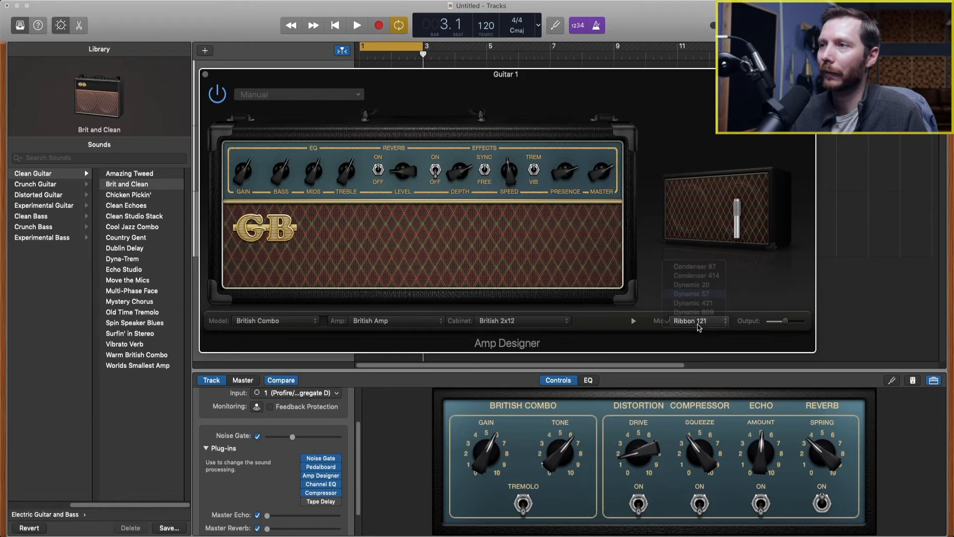
click(699, 325)
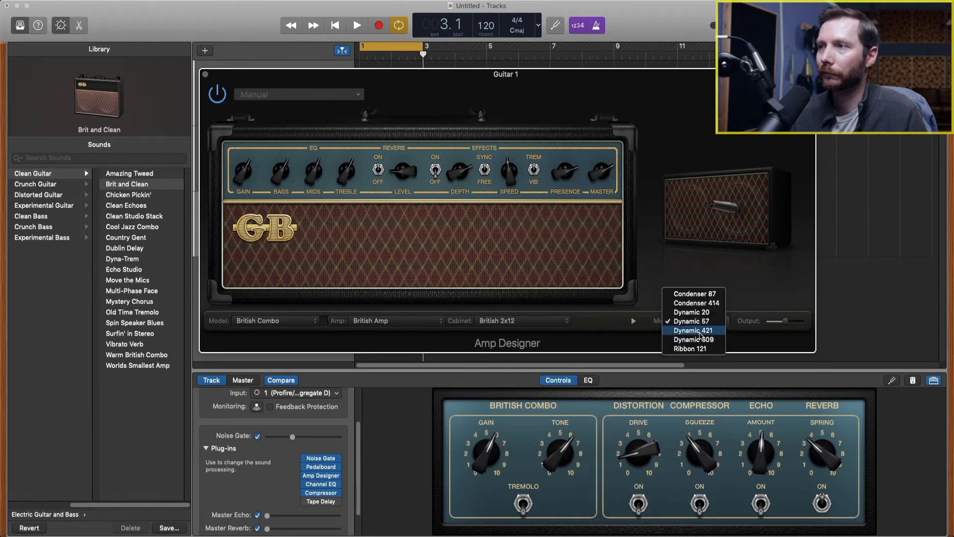
click(699, 332)
click(273, 321)
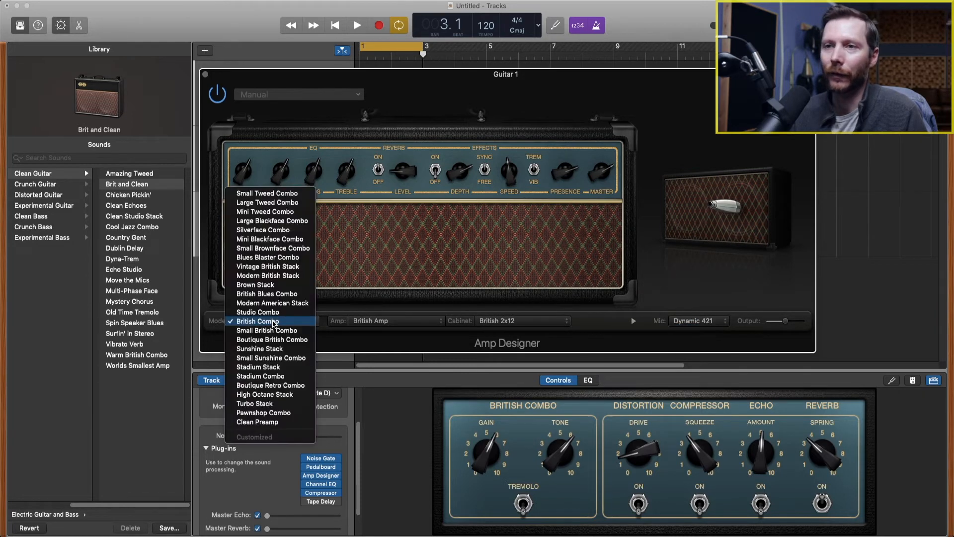
click(273, 312)
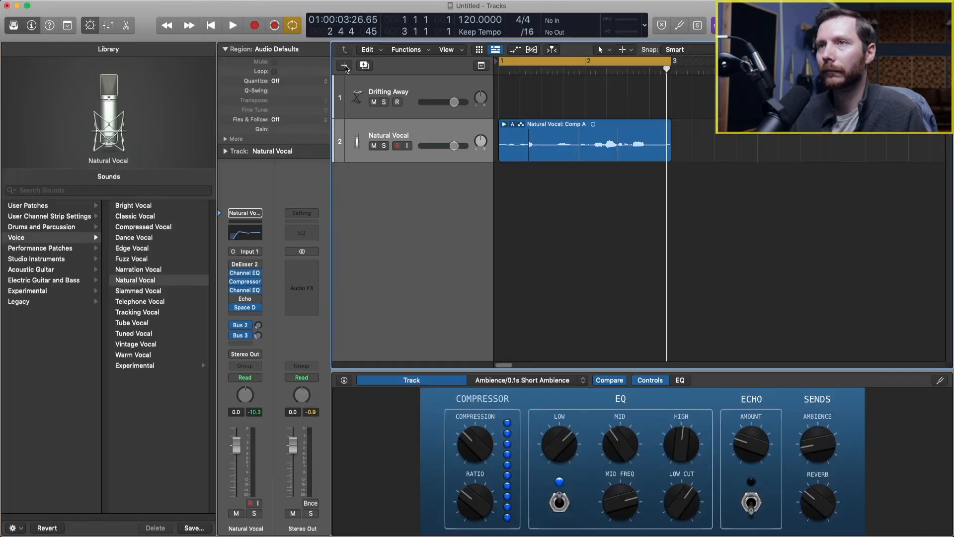
Step: Switch to Logic Pro, create one Guitar or Bass track with the default patch and look through its Clean Guitar sounds
key(alt+super+n)
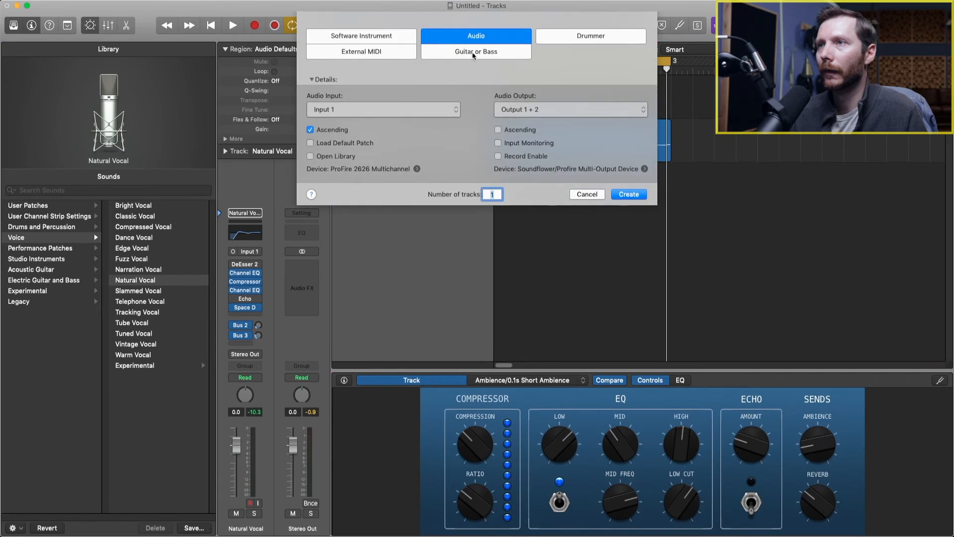
click(474, 52)
click(616, 197)
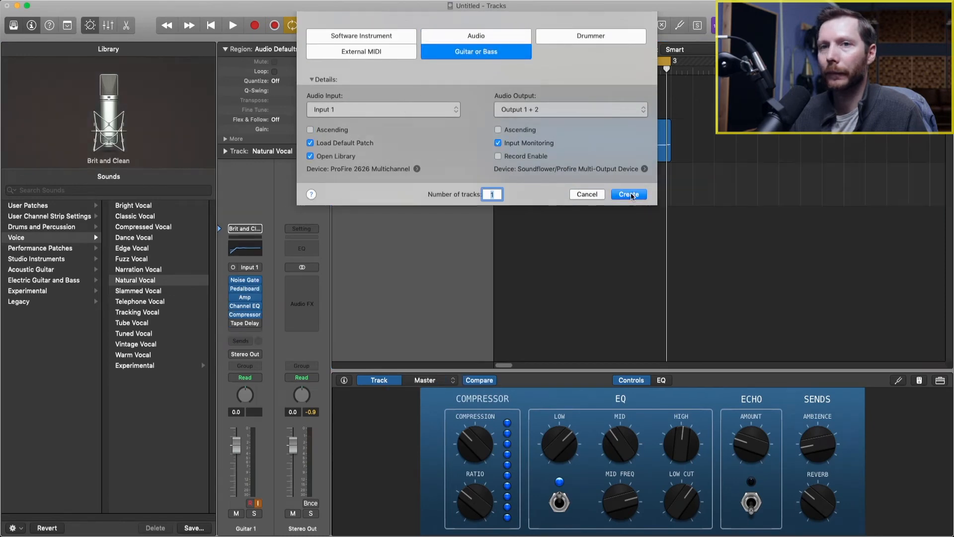
scroll(157, 256, down, 10)
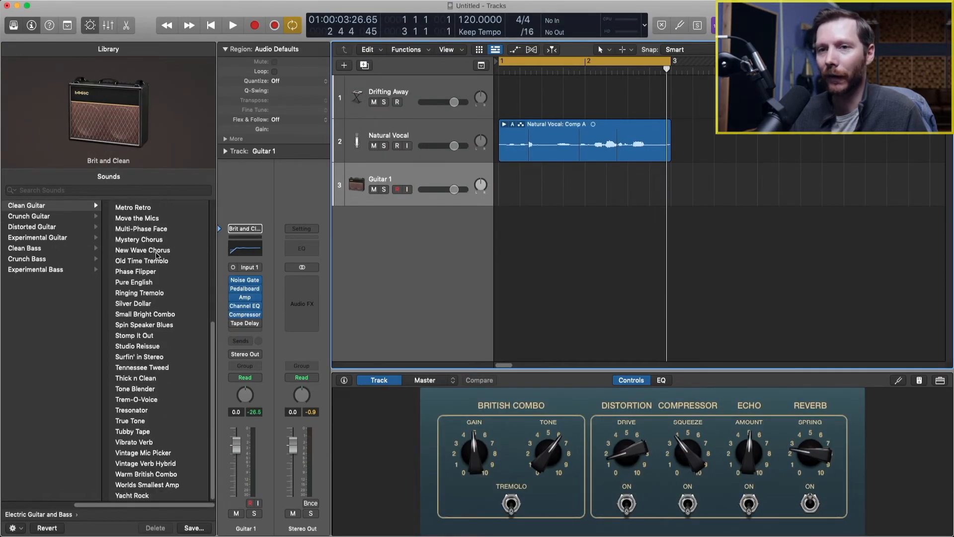
scroll(157, 256, up, 10)
Step: Open the amp plug-in on Logic Pro's Guitar 1 track and review the available amp models, keeping British Combo
click(246, 298)
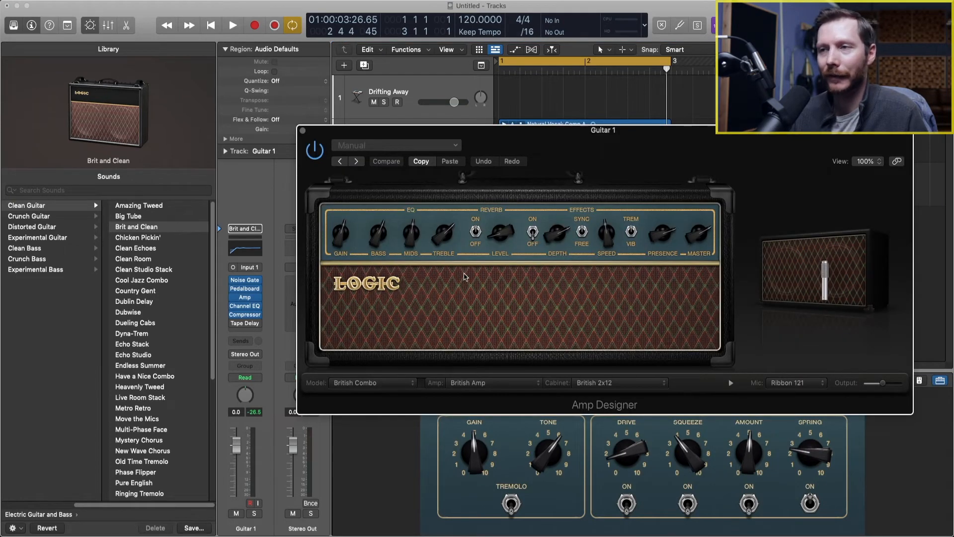
click(373, 382)
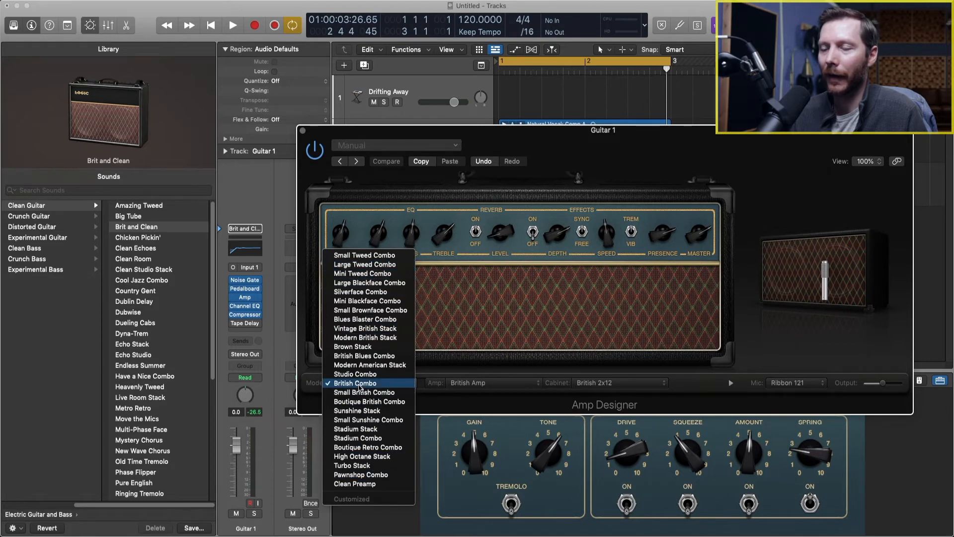
click(359, 384)
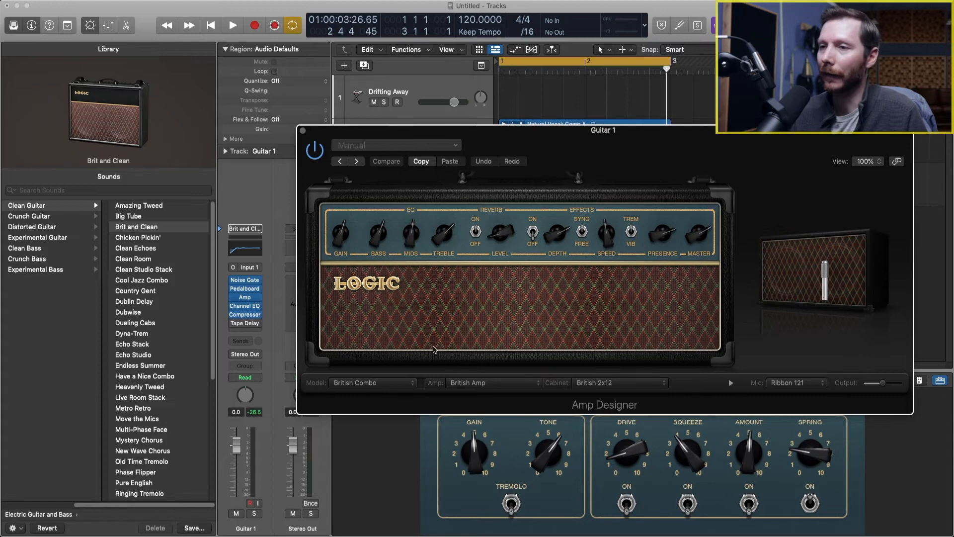
Step: Change the amp's microphone to Dynamic 57 and reposition it in front of the cabinet
mouse_move(820, 278)
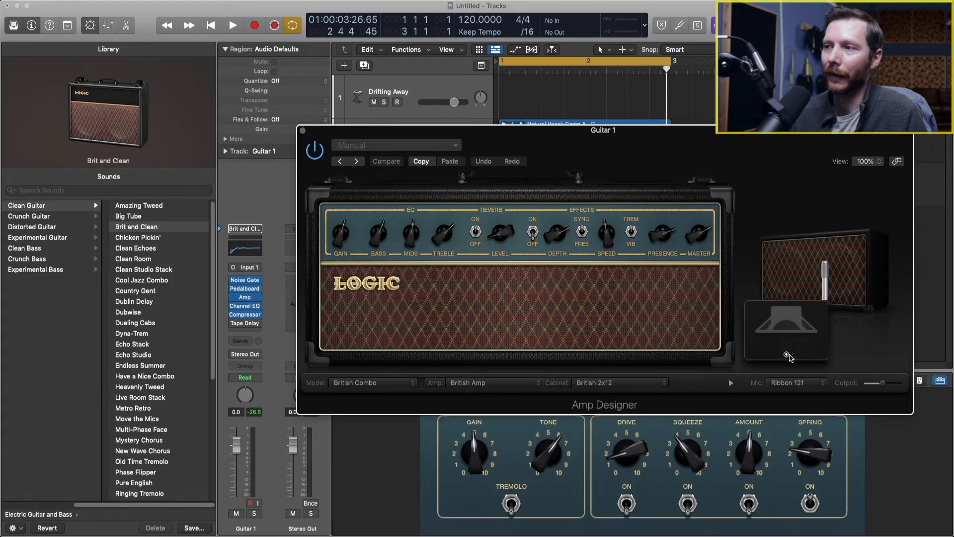
click(790, 383)
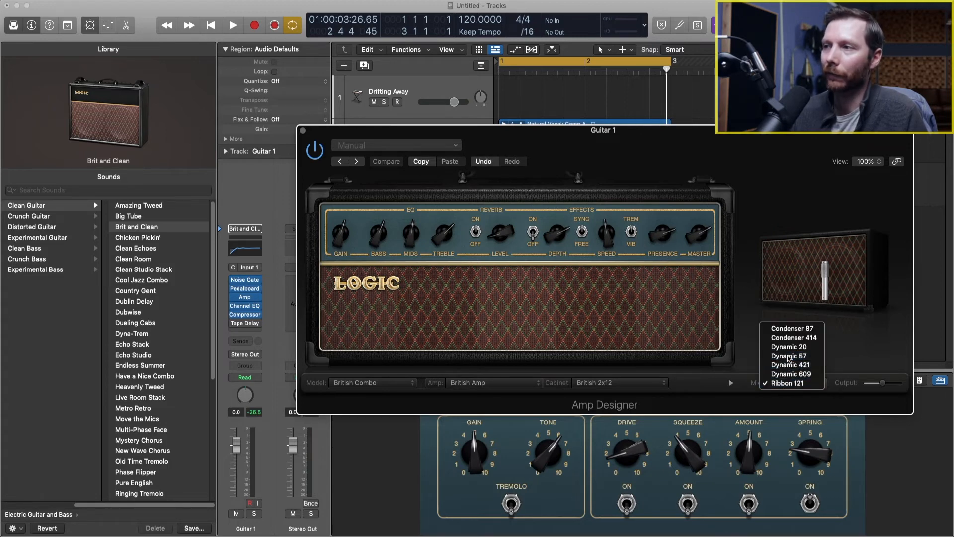
click(789, 356)
mouse_move(789, 357)
drag(787, 357, 775, 326)
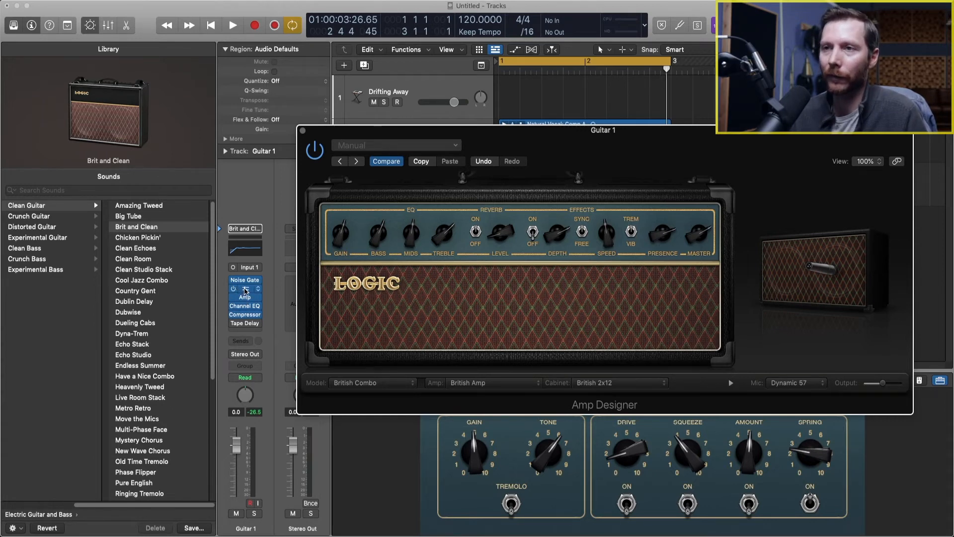
Step: Open the Pedalboard plug-in on the Guitar 1 track in Logic Pro and look through the available pedals
click(245, 291)
drag(524, 144, 323, 214)
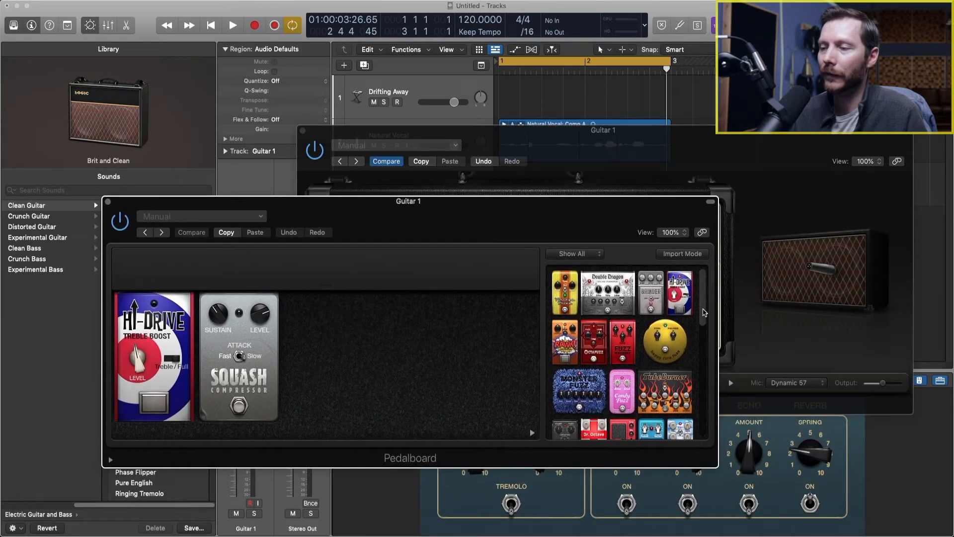
mouse_move(705, 314)
mouse_down()
mouse_move(699, 378)
mouse_move(700, 307)
mouse_up()
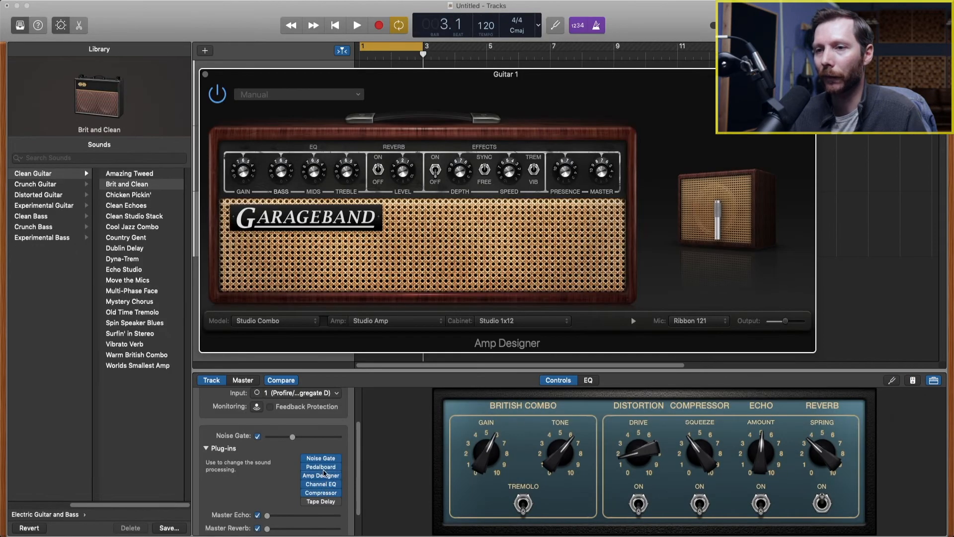
Step: Switch to GarageBand, open the guitar track's Pedalboard to examine its available pedals, and close it
click(324, 468)
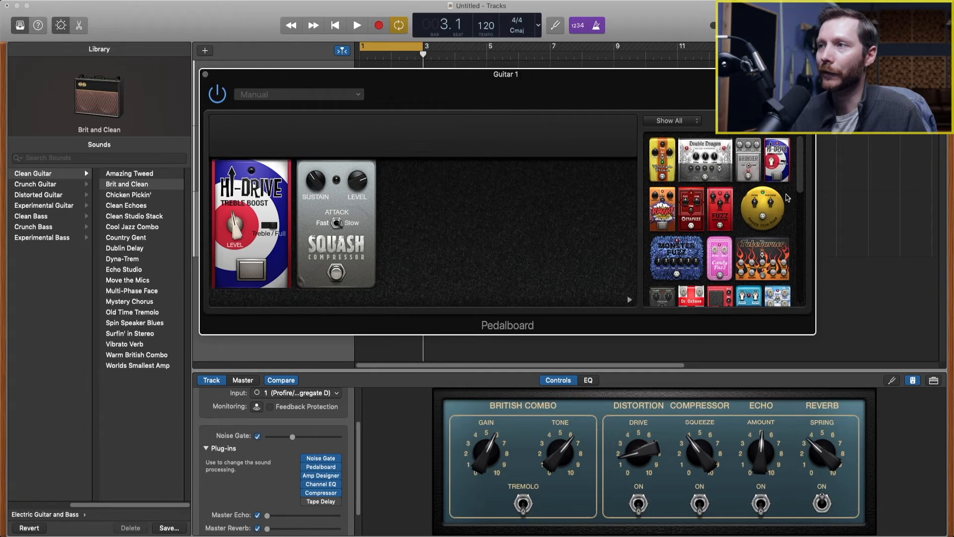
drag(799, 188, 797, 240)
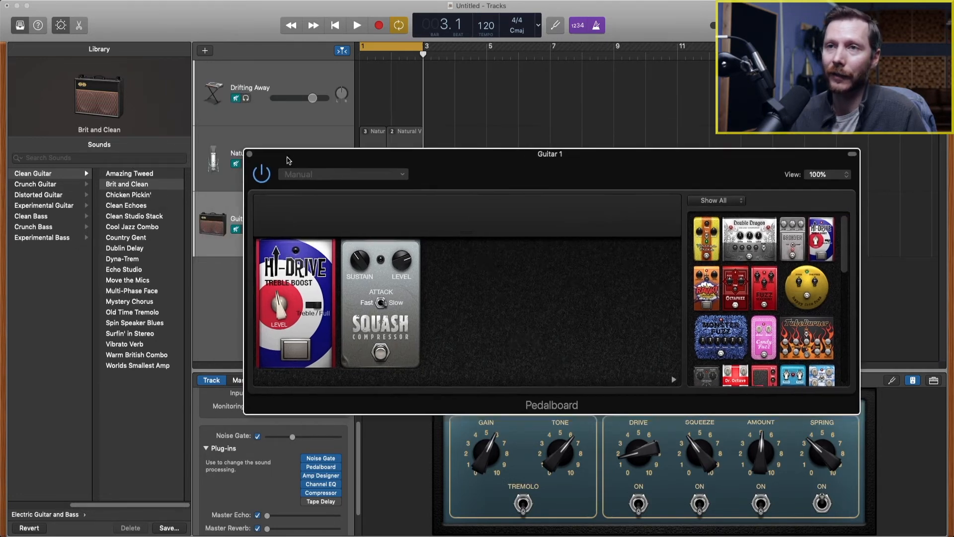
drag(242, 79, 273, 132)
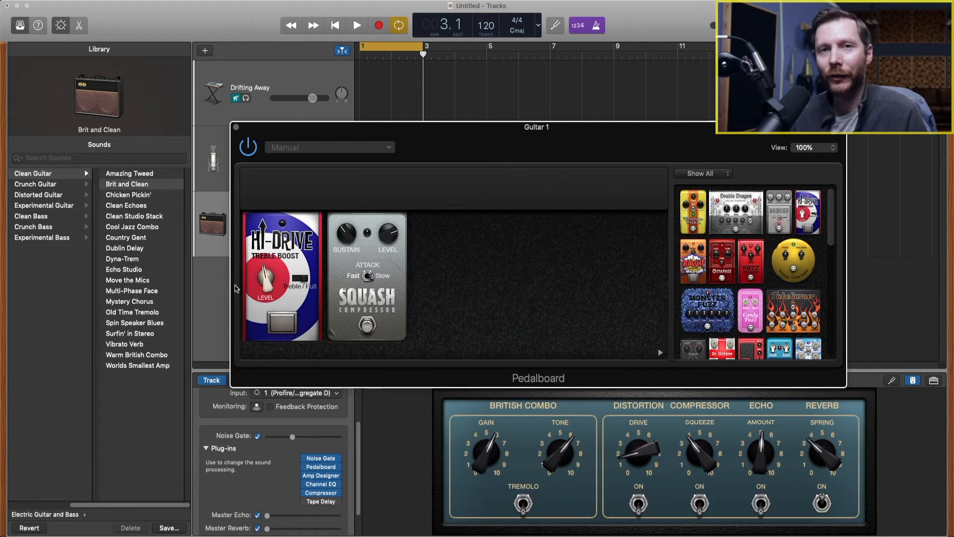
click(236, 127)
Step: Add a Drummer track in GarageBand with Jesse - Funk Rock and look through the Rock drummers
click(204, 50)
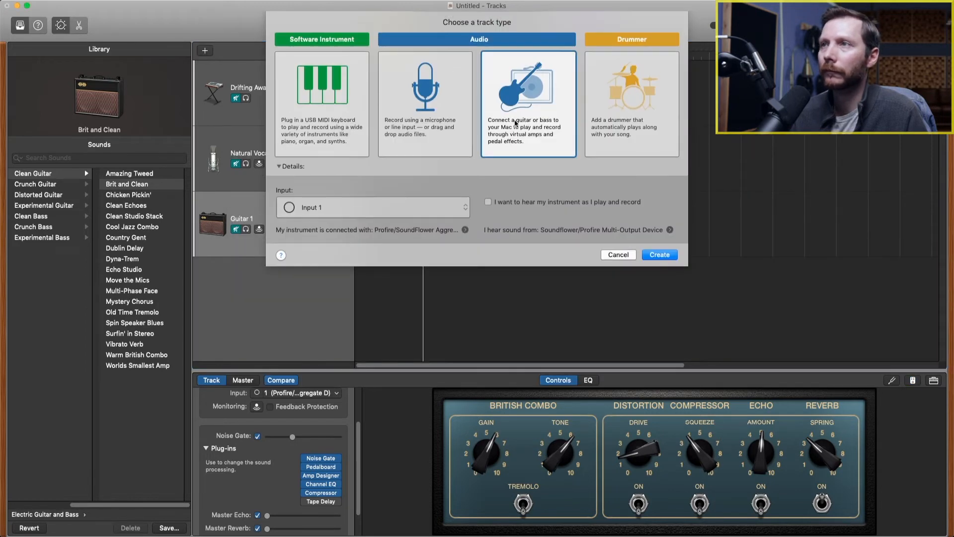
click(657, 127)
click(665, 216)
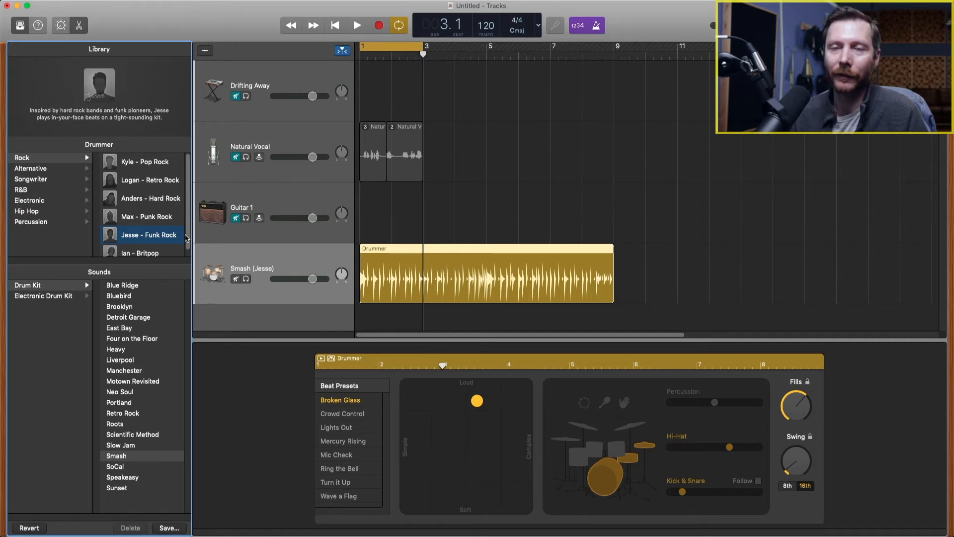
scroll(187, 226, down, 1)
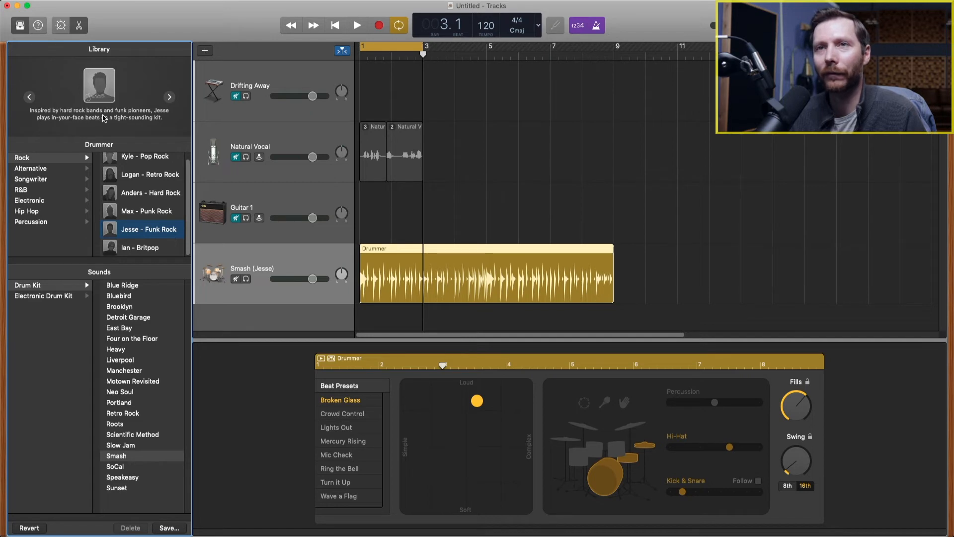
Step: Play the GarageBand drummer region from bar 1 to hear its beat, and stop playback
click(582, 153)
key(space)
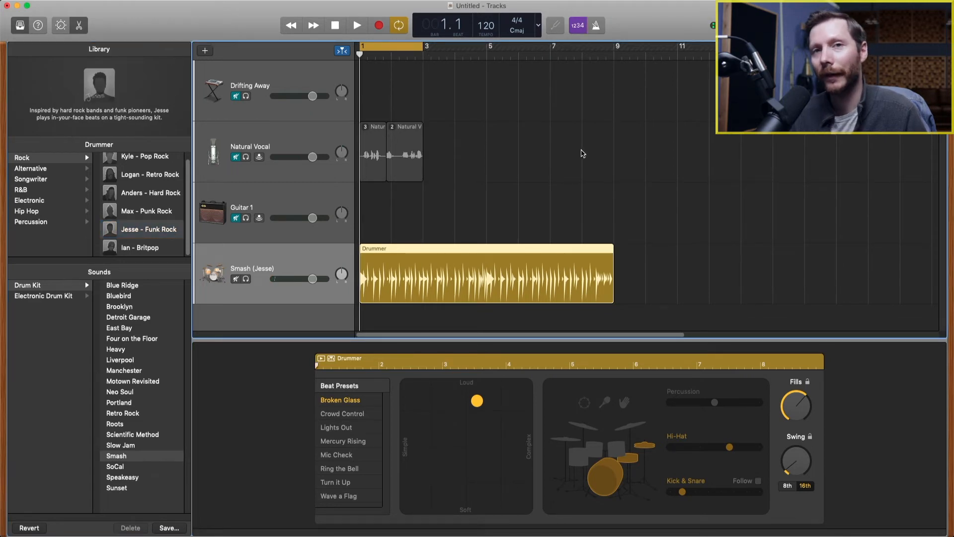
key(space)
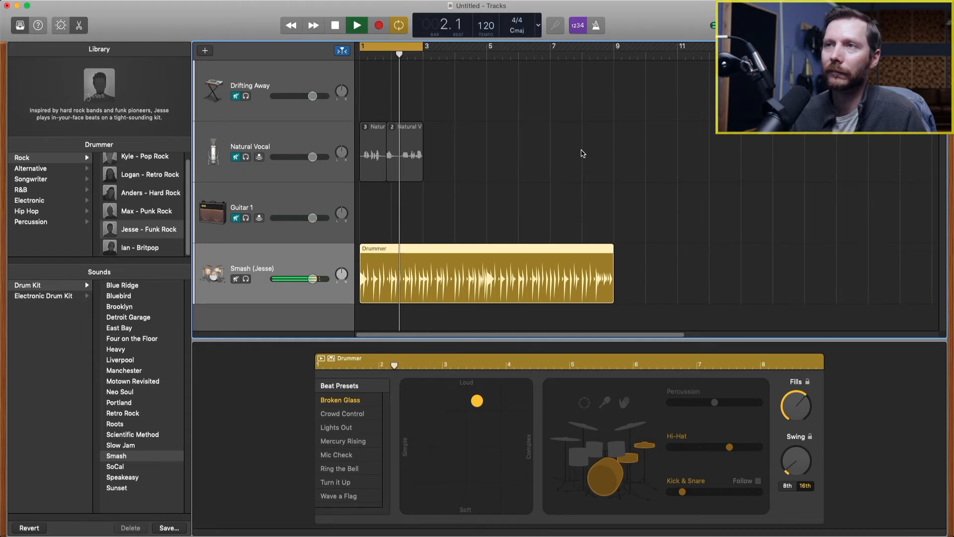
key(space)
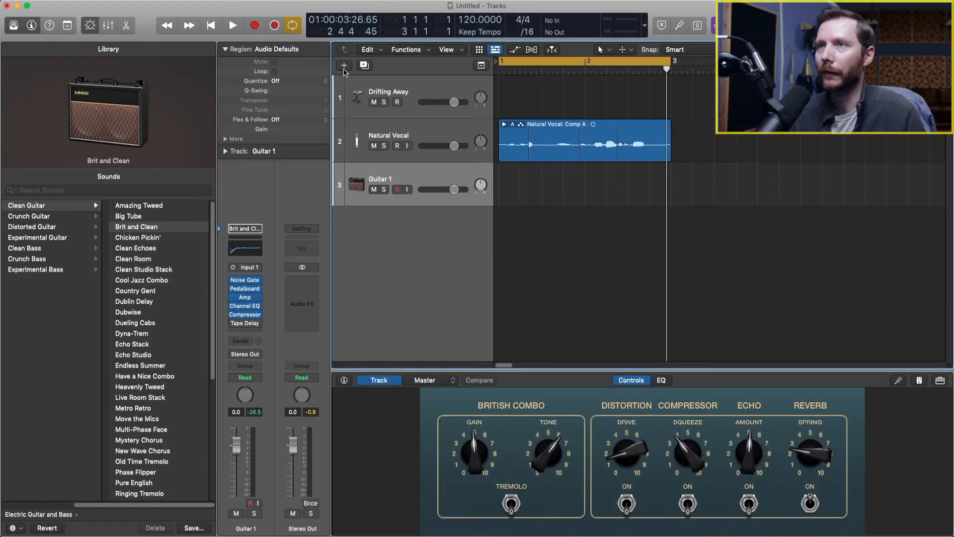
Step: Switch to Logic Pro, create a Drummer track, choose Jesse - Funk Rock as the drummer and play the region
click(344, 67)
click(611, 36)
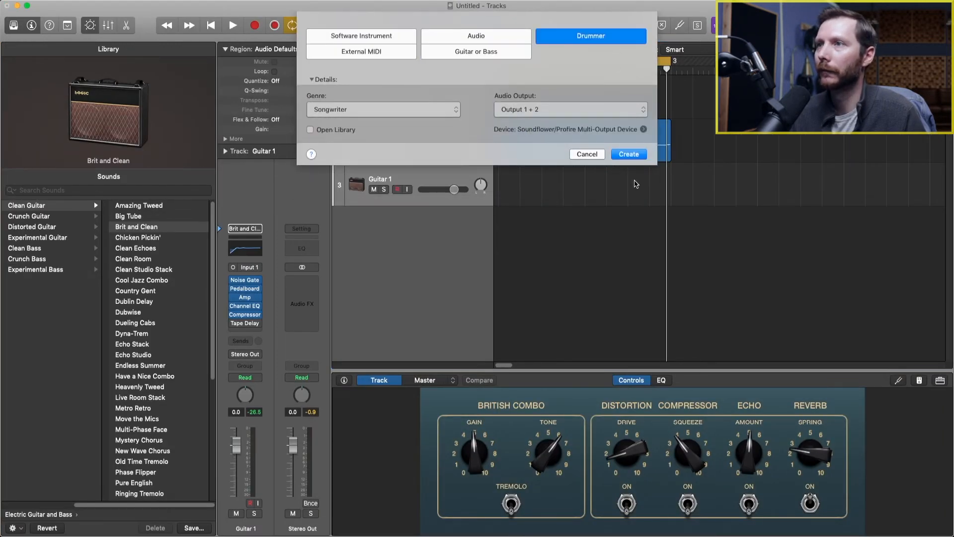
click(629, 155)
click(160, 271)
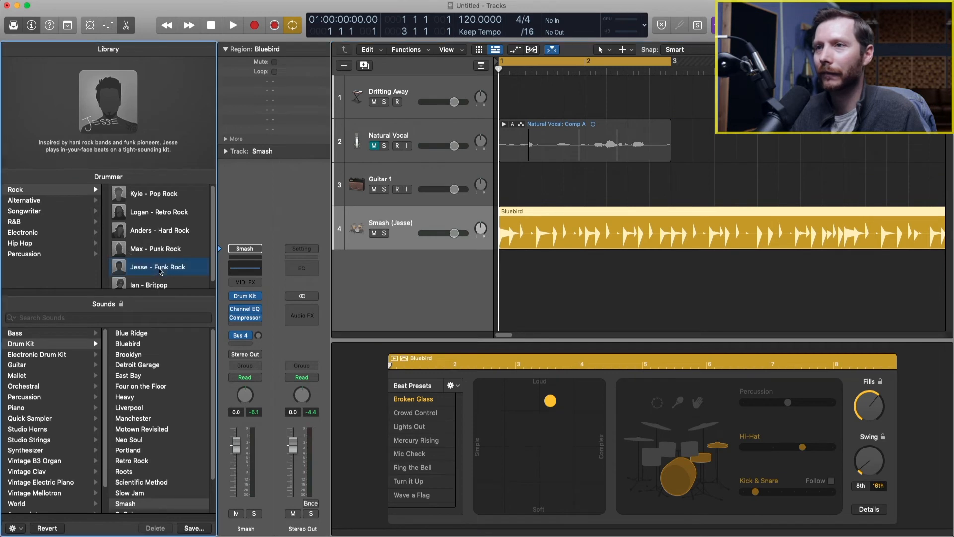
key(space)
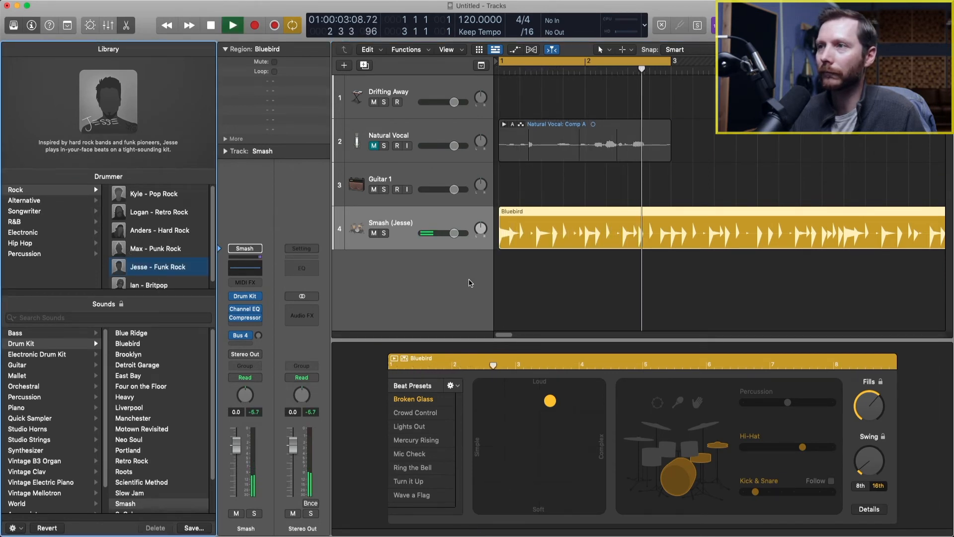
Step: Stop playback and examine the Drummer's detail settings, trying the hi-hat's Automatic option off and back on
key(space)
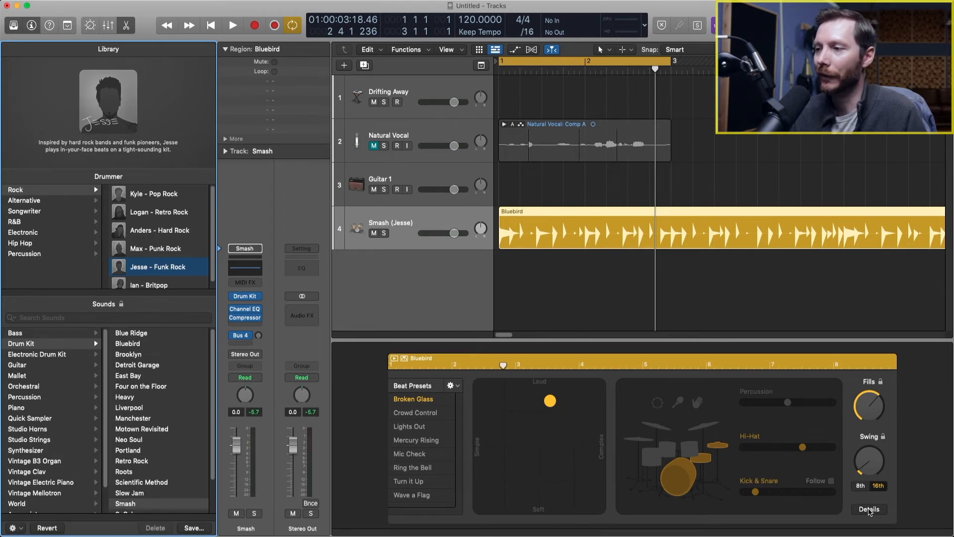
click(870, 512)
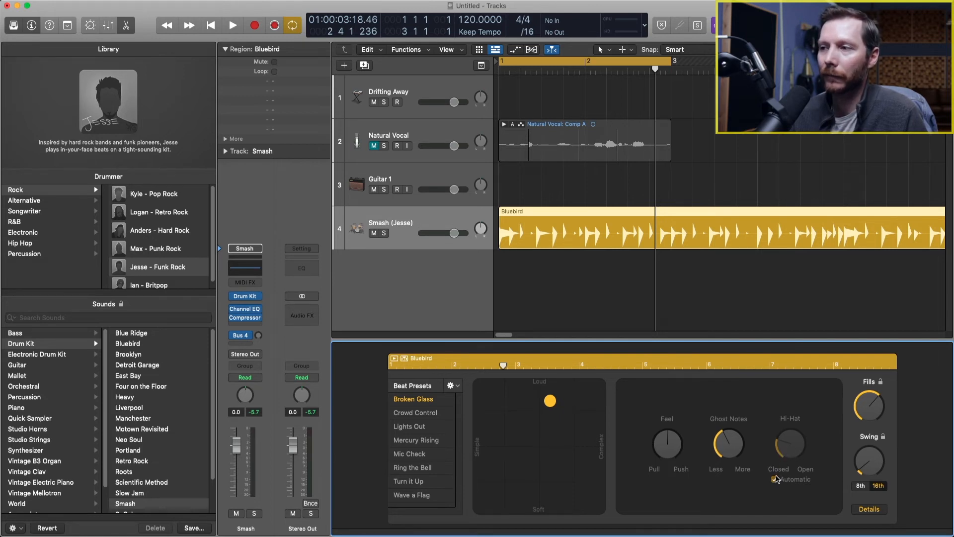
click(774, 481)
mouse_move(783, 444)
mouse_down()
mouse_move(804, 381)
mouse_move(785, 443)
mouse_up()
click(775, 480)
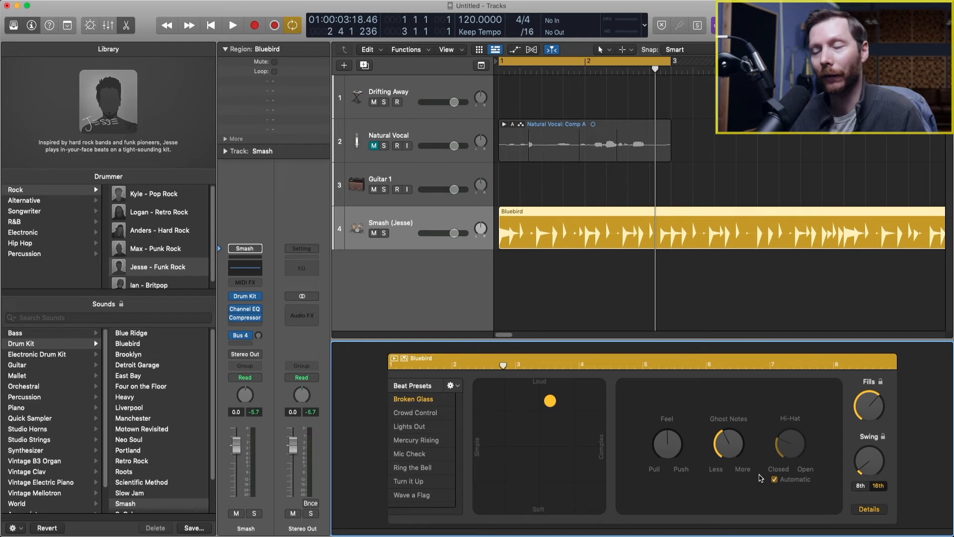
click(869, 516)
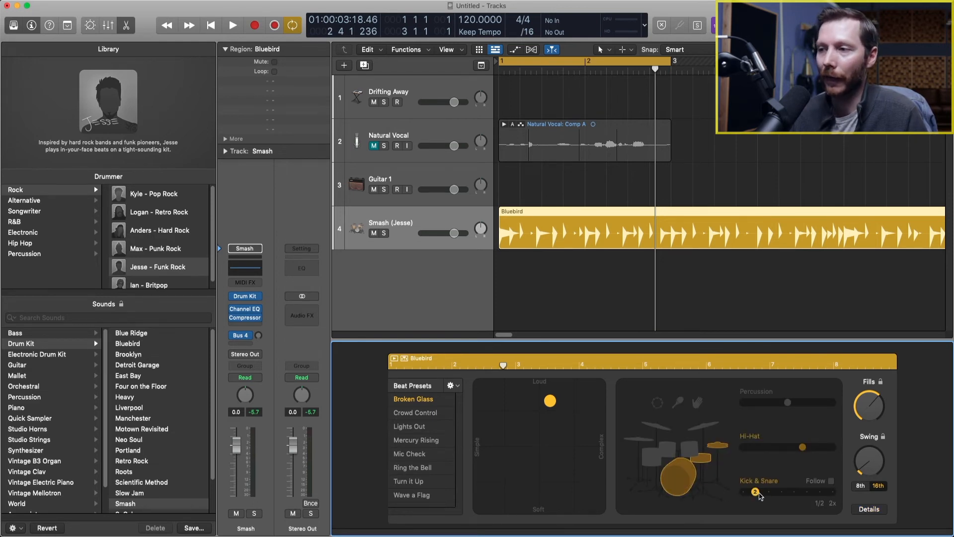
Step: Try the toms in the drummer's kit, leaving the kick and snare off and the hi-hat and handclaps on
mouse_move(754, 492)
mouse_down()
mouse_move(807, 492)
mouse_move(755, 492)
mouse_up()
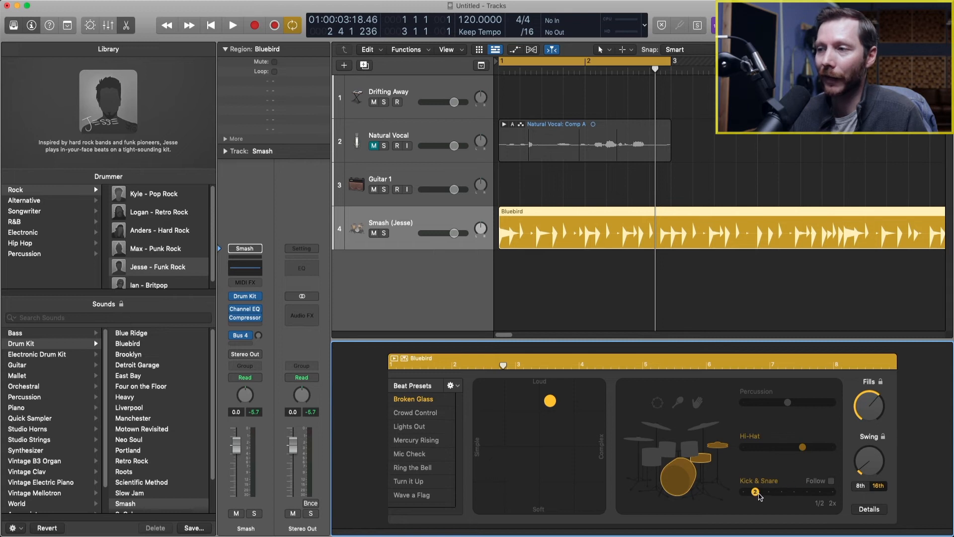
click(689, 450)
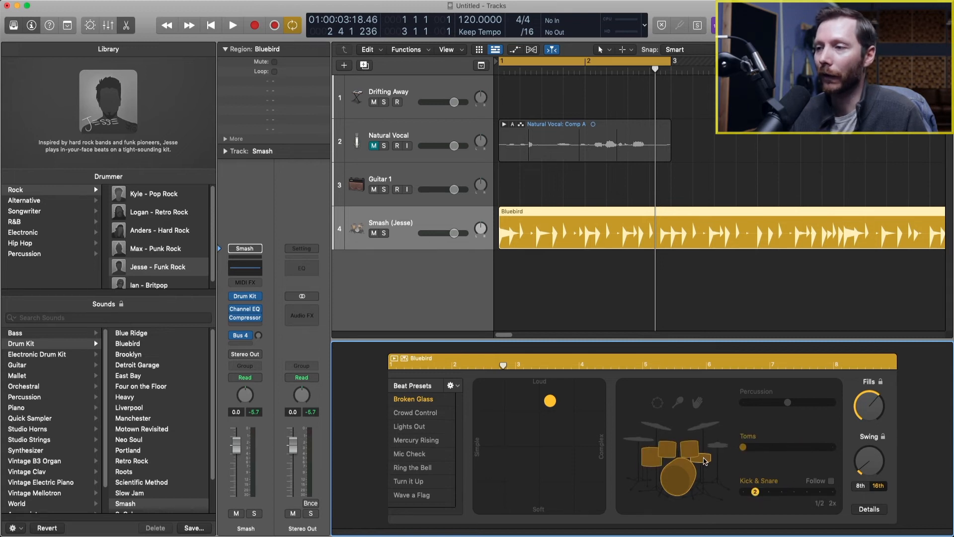
click(717, 445)
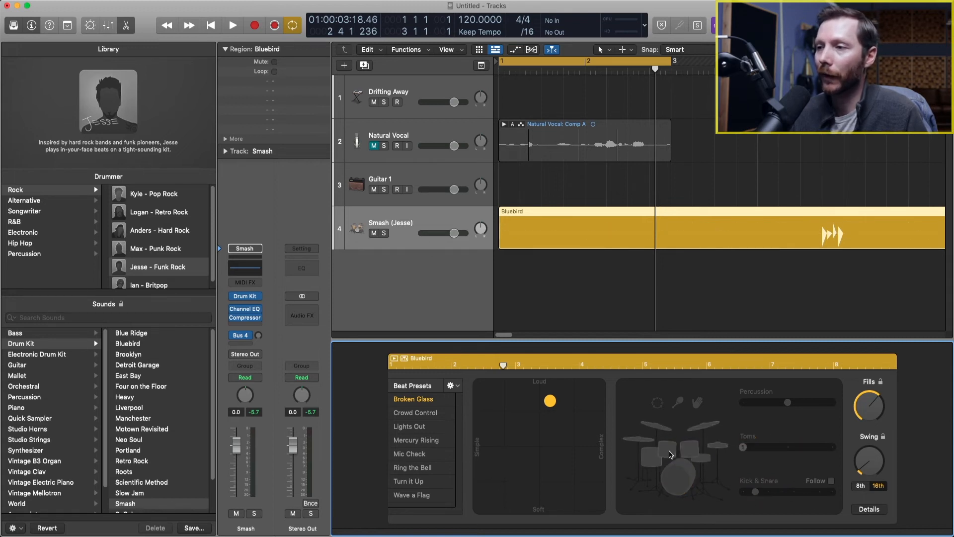
click(697, 402)
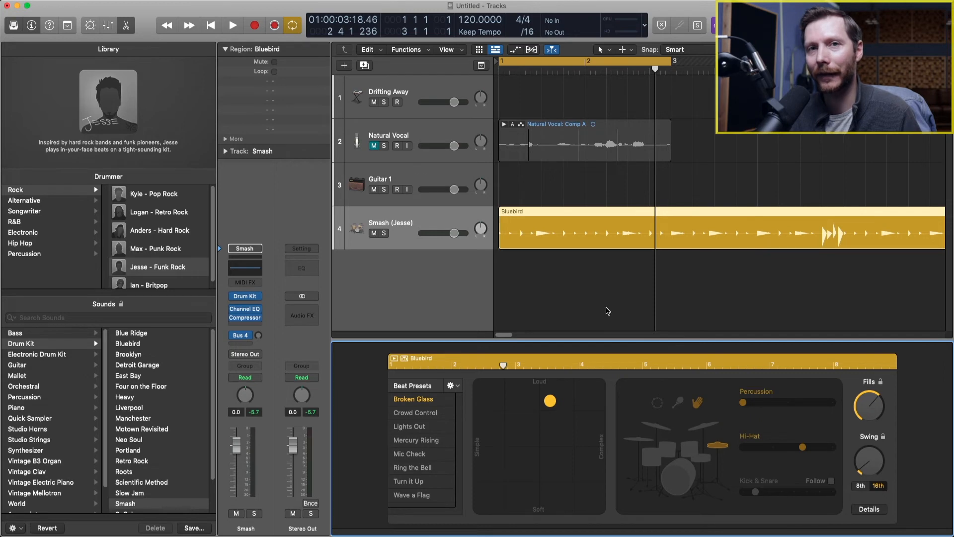
Step: In the Mixer, set Natural Vocal to -5.1 dB and pan -31, Guitar 1 to -6.6 dB and +31, Smash to -7.0 dB and -21
click(106, 27)
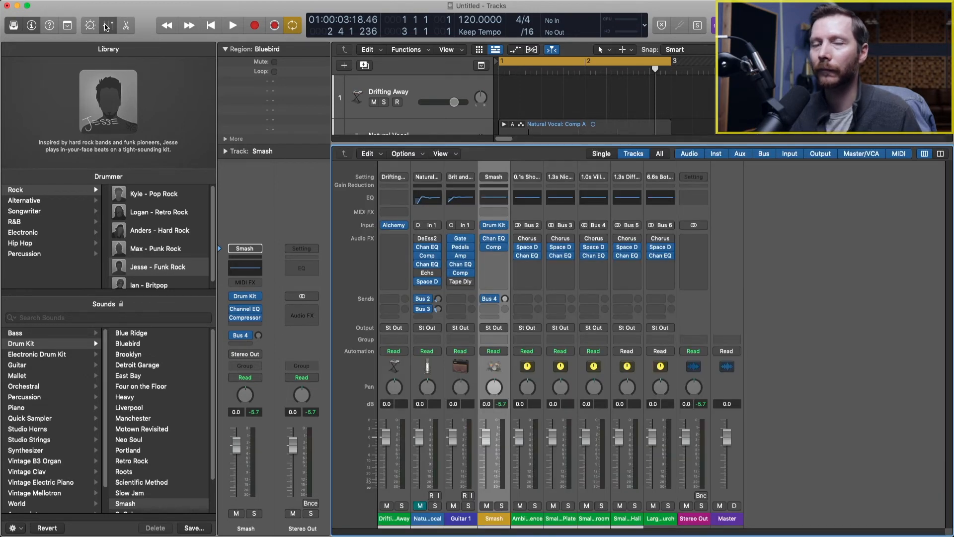
click(14, 27)
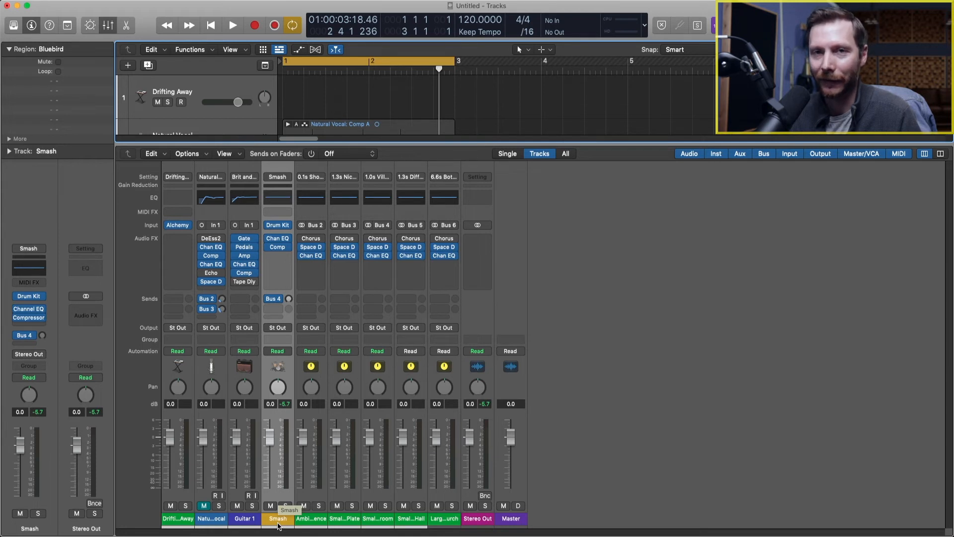
drag(271, 436, 204, 453)
drag(211, 387, 201, 408)
drag(239, 386, 280, 394)
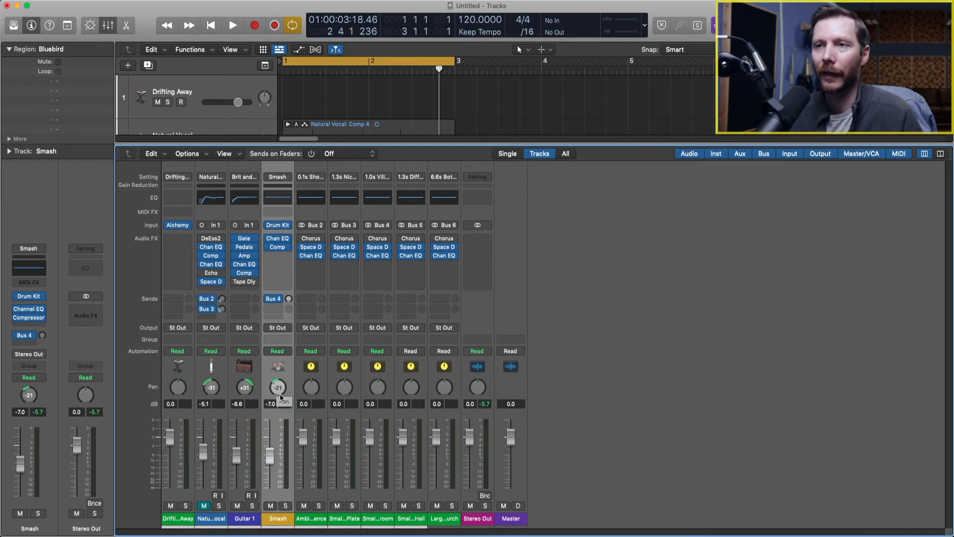
Step: In the Smash channel's Channel EQ, boost 620 Hz by 9.3 dB and cut 3080 Hz by 7.4 dB
click(277, 238)
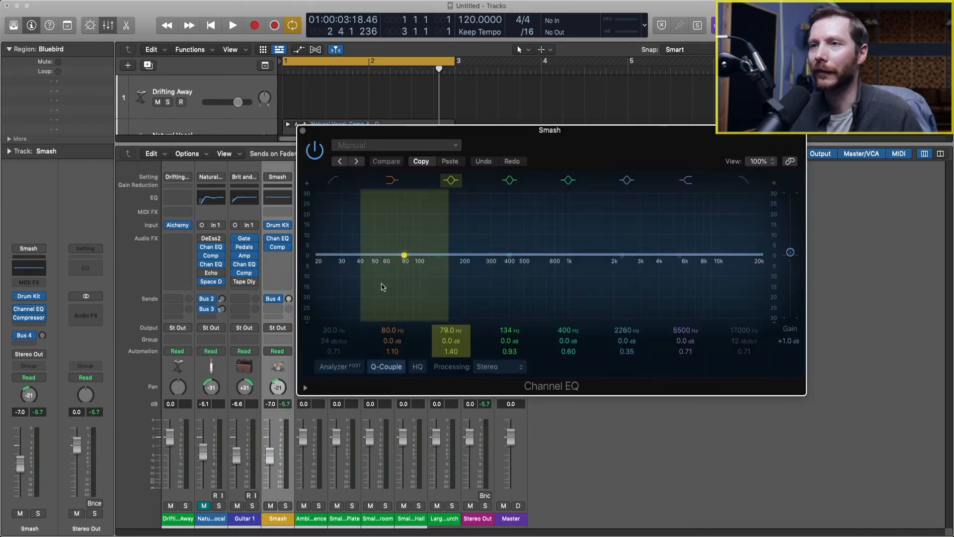
drag(506, 266, 536, 247)
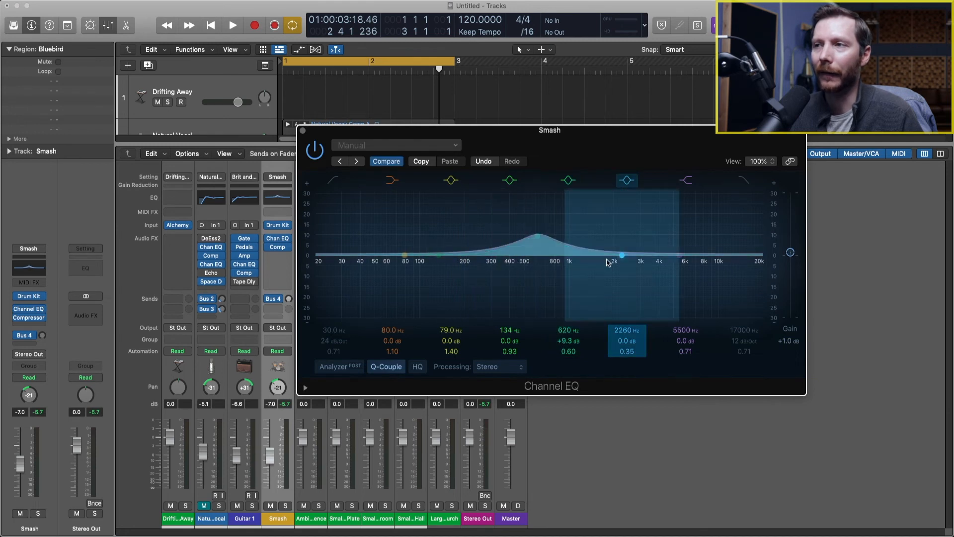
drag(609, 262, 627, 277)
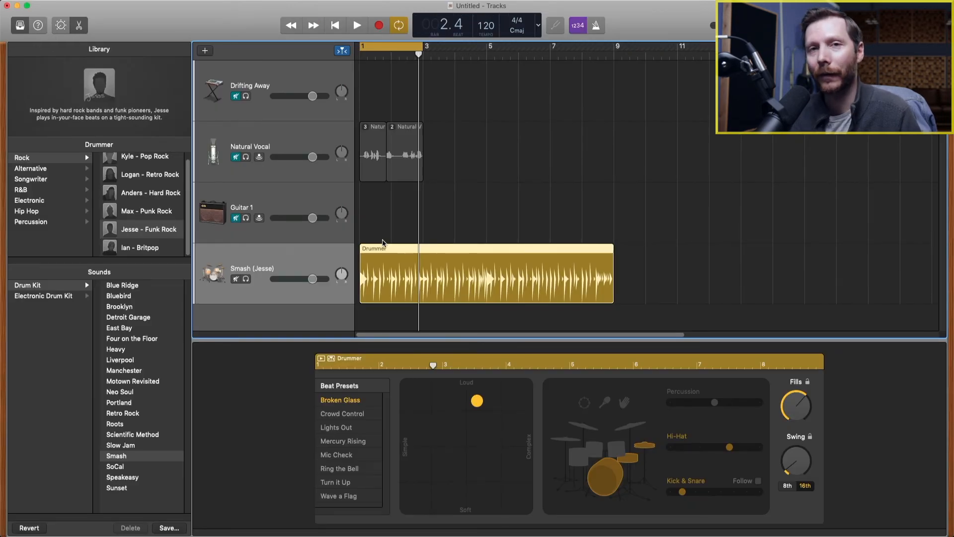
Step: Switch to GarageBand, lower the Drifting Away track's volume and set the Natural Vocal track's volume to -1.5 dB
drag(312, 95, 304, 96)
drag(312, 157, 308, 157)
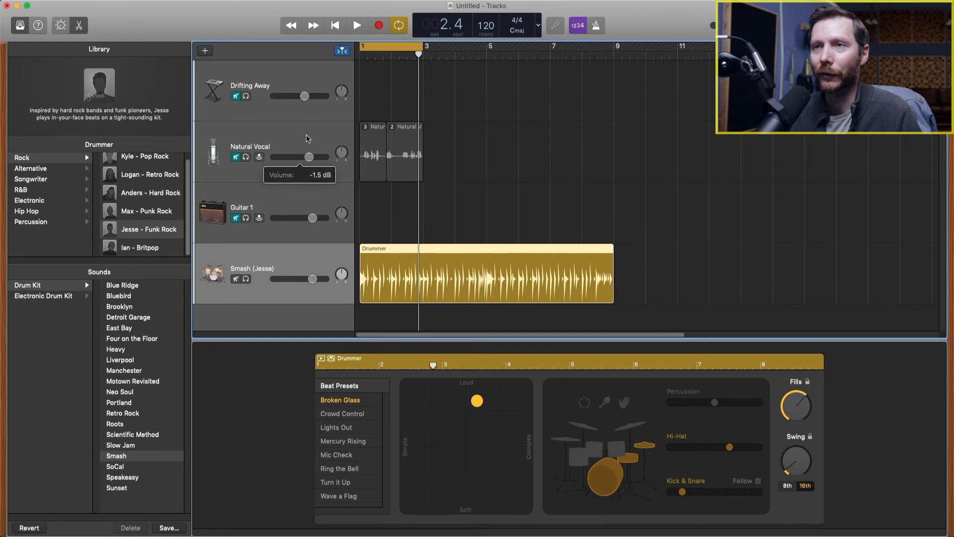
drag(305, 95, 343, 93)
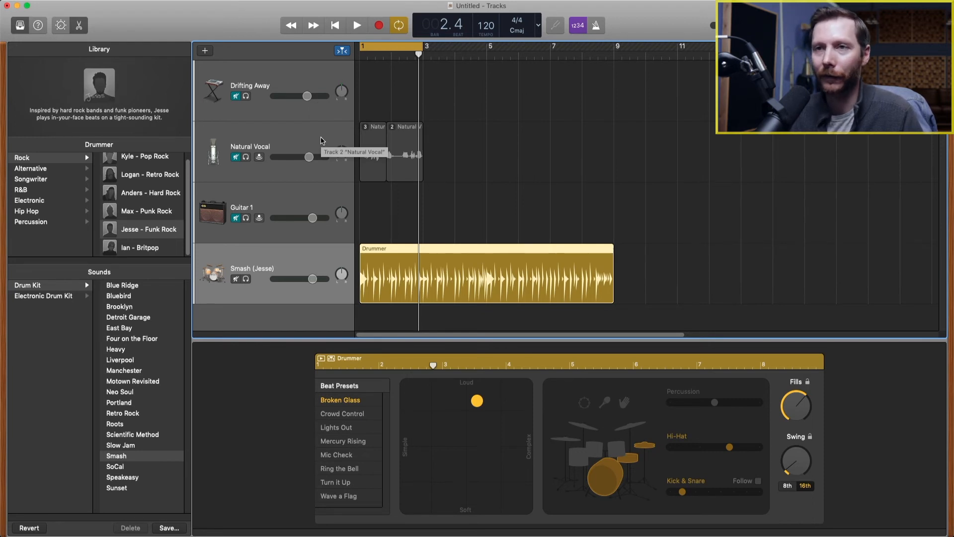
Step: Open the first Channel EQ among the Natural Vocal track's plug-ins to examine its curve
click(278, 144)
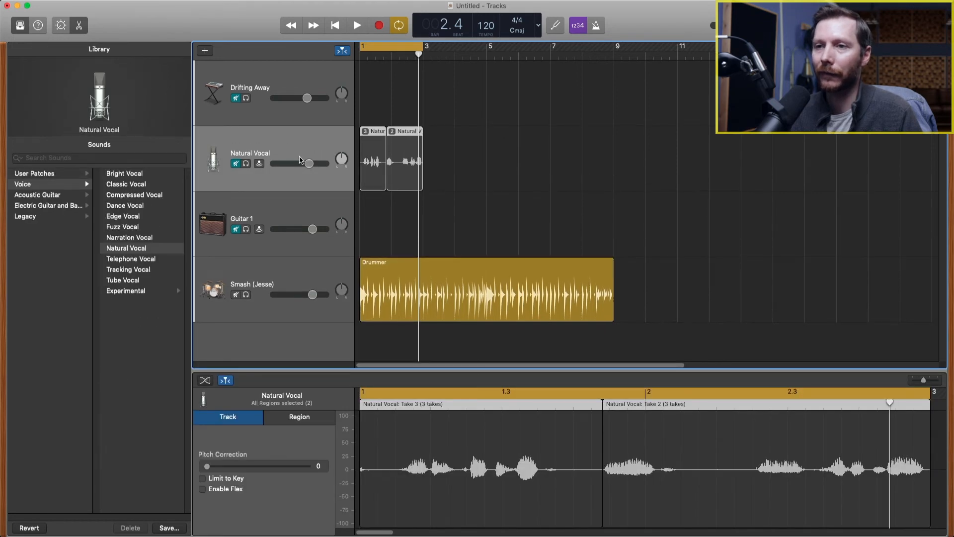
click(59, 26)
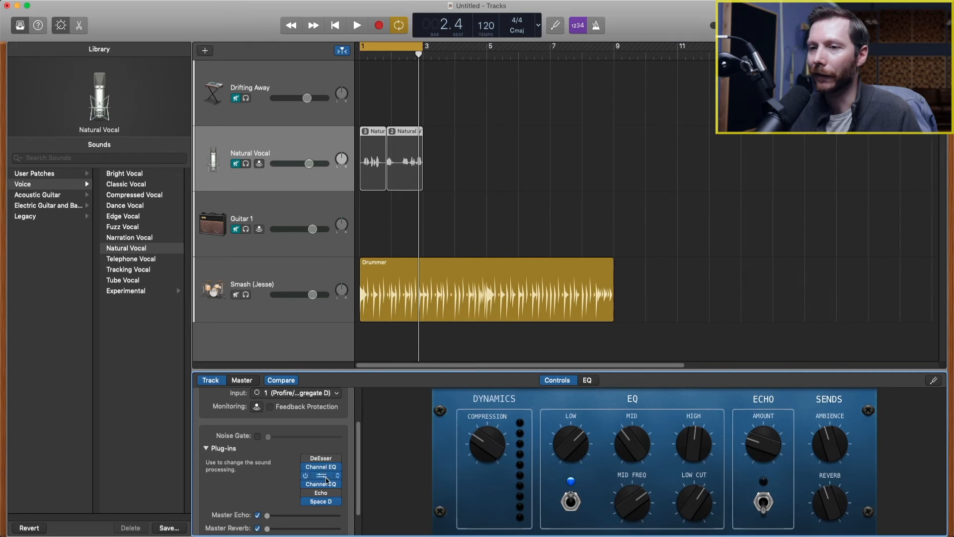
click(324, 468)
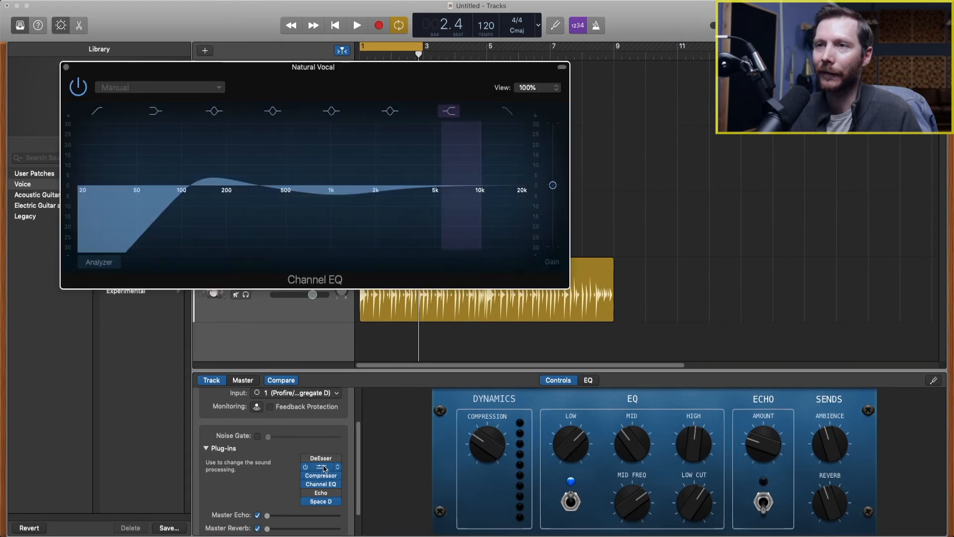
mouse_move(341, 196)
mouse_down()
mouse_move(336, 172)
mouse_move(341, 199)
mouse_up()
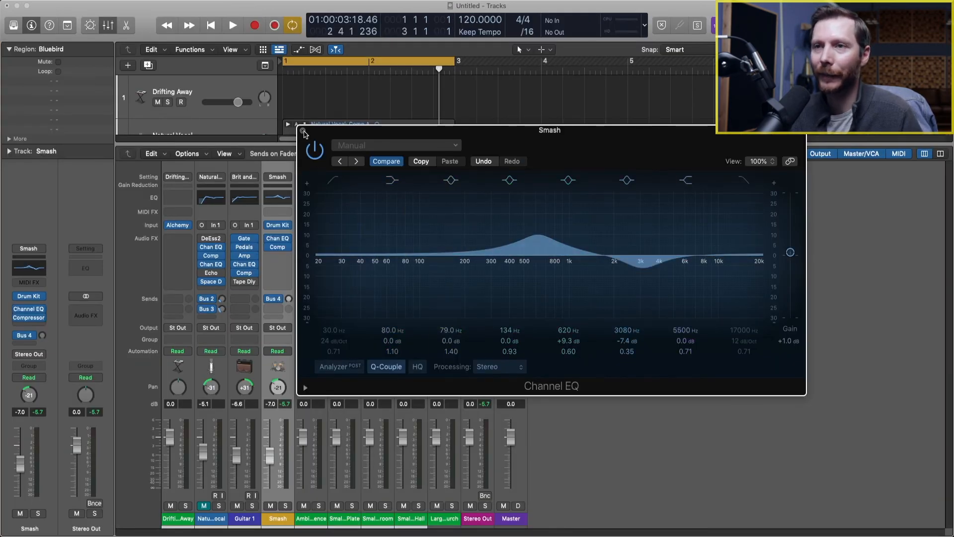
Step: Switch to Logic Pro, close the Channel EQ and examine the output bus options for the selected Drifting Away through Smash channels
click(306, 132)
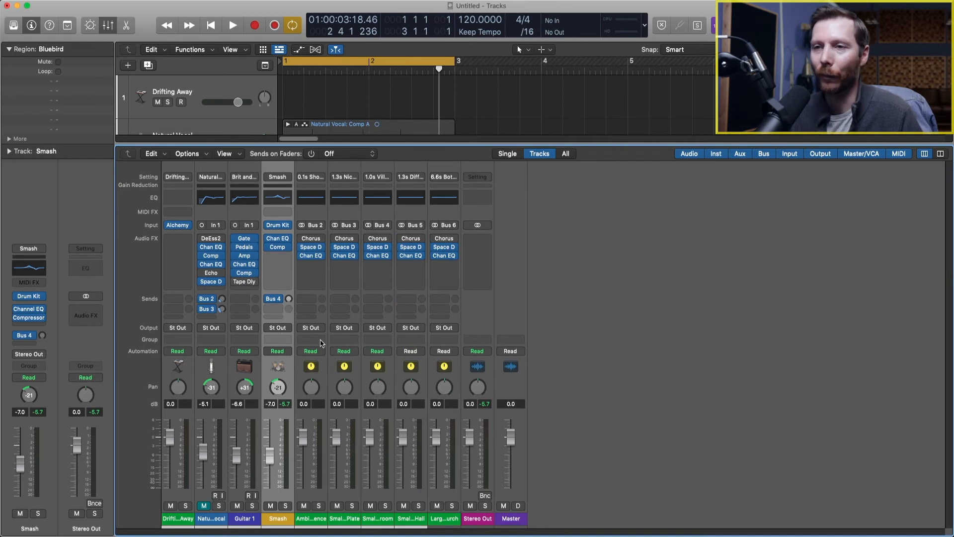
drag(179, 521, 318, 523)
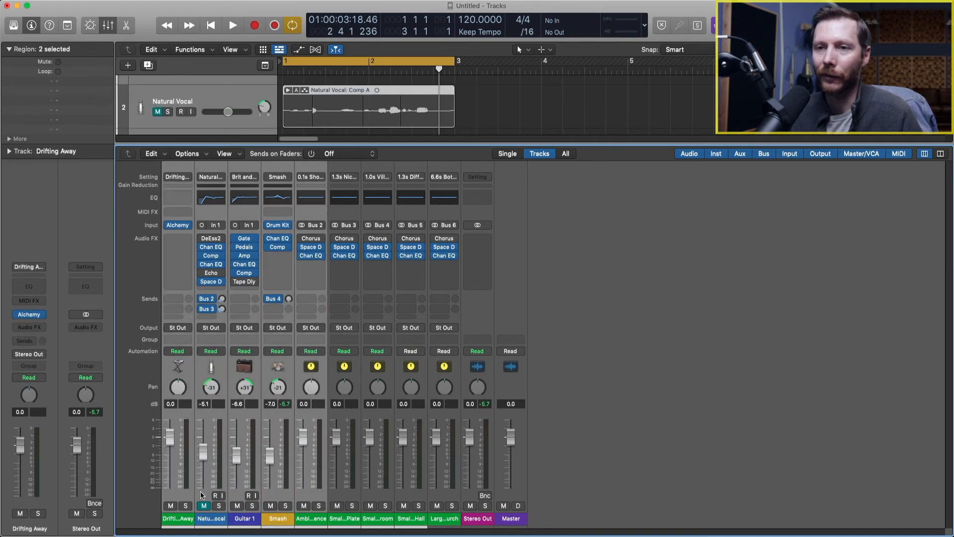
click(178, 522)
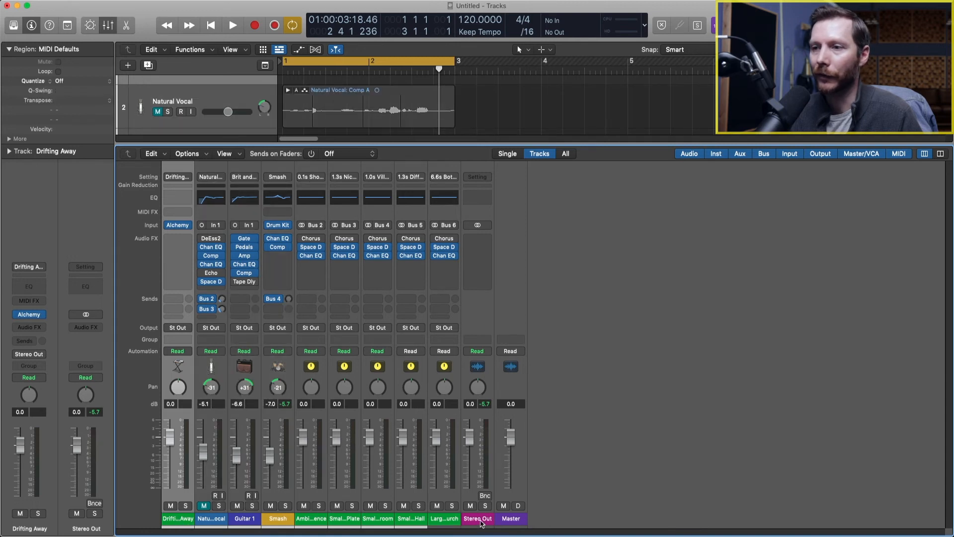
click(468, 443)
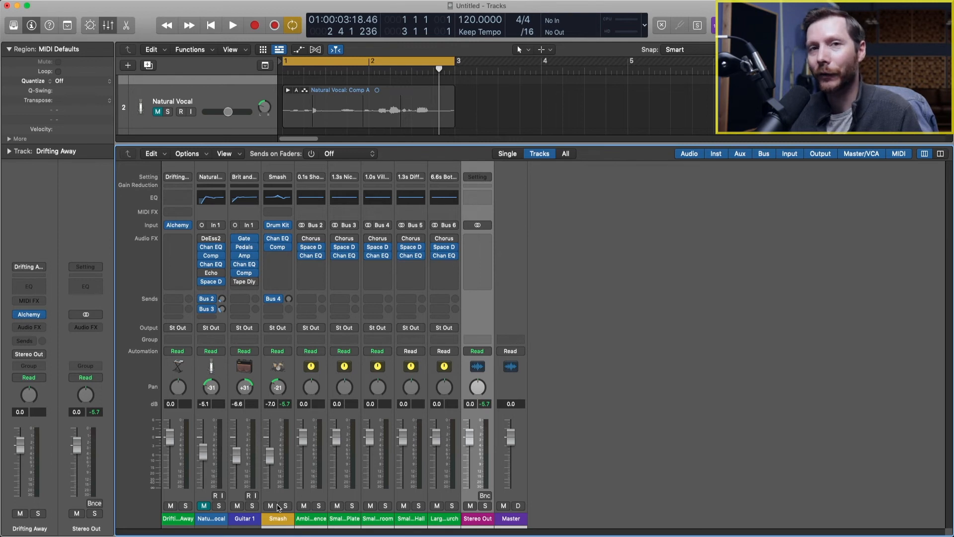
click(277, 518)
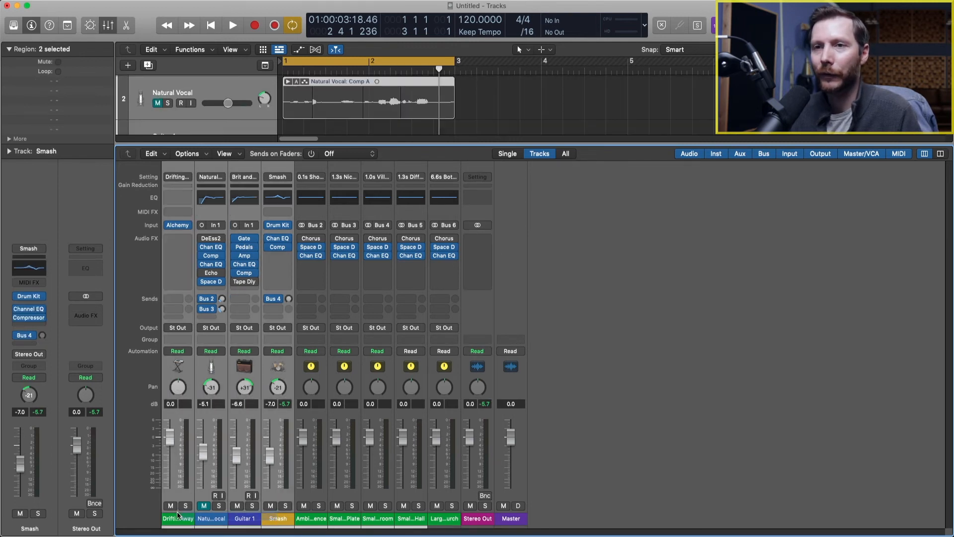
click(177, 329)
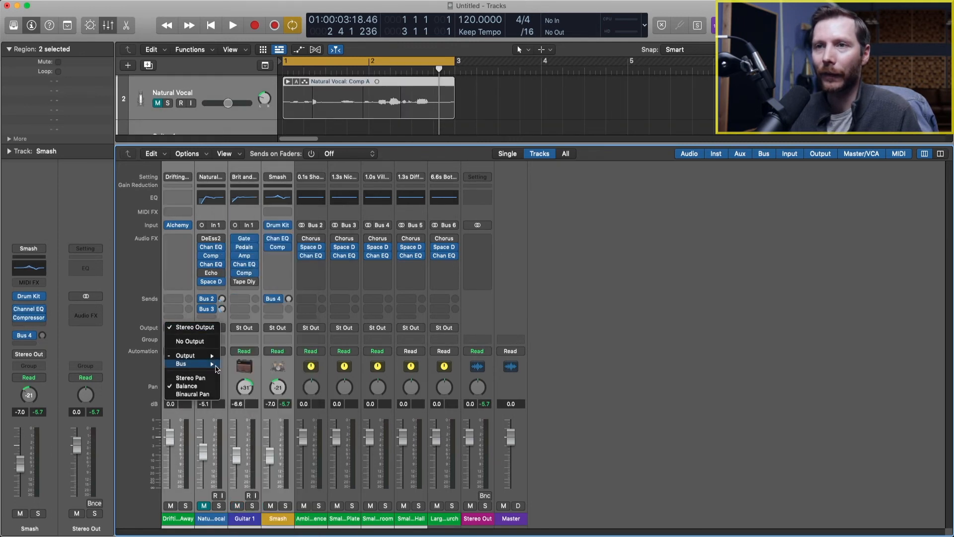
mouse_move(192, 364)
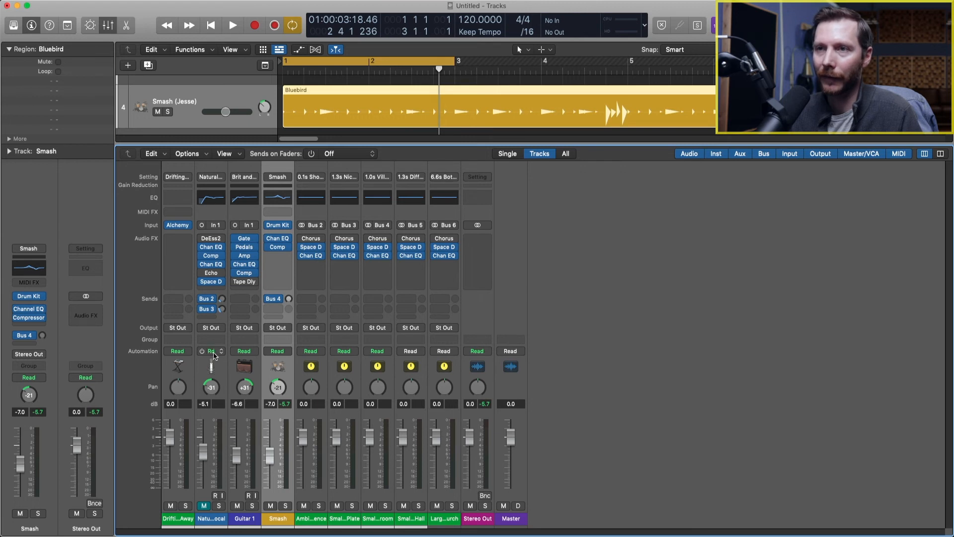
Step: Open Space Designer on the Ambience aux channel to view its reverb settings, and close it
click(311, 519)
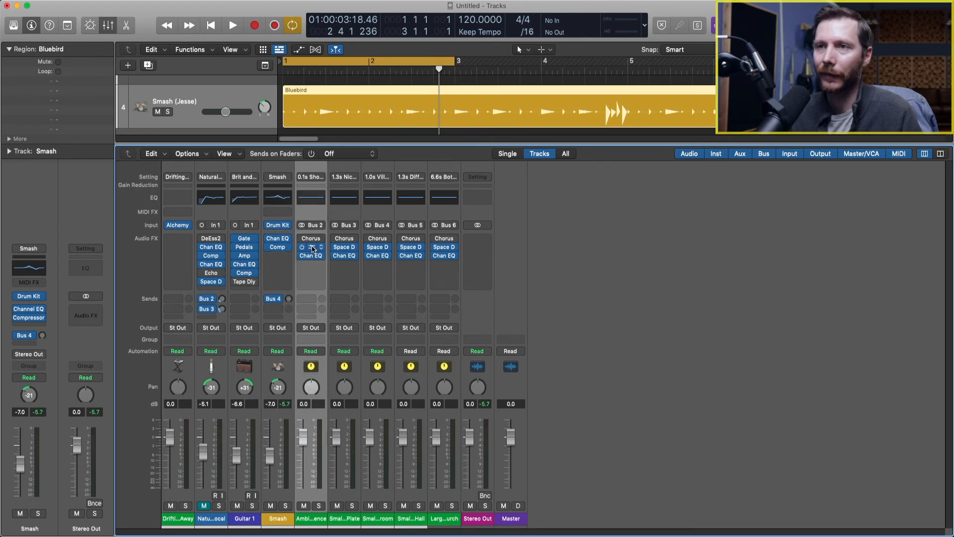
click(312, 248)
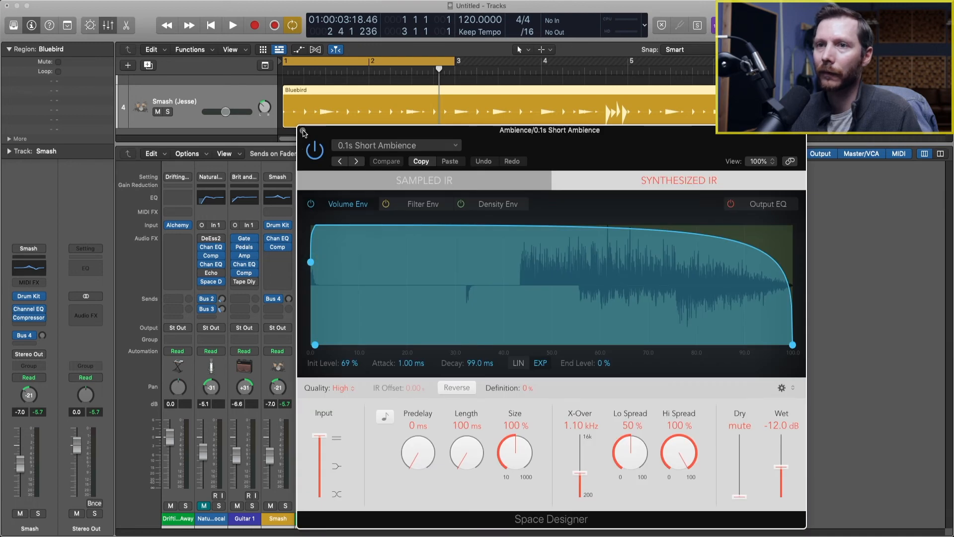
click(303, 132)
Step: Set Natural Vocal's Bus 2 send to -15.7 dB and add a Bus 2 Ambience send with a raised level to Guitar 1
click(220, 520)
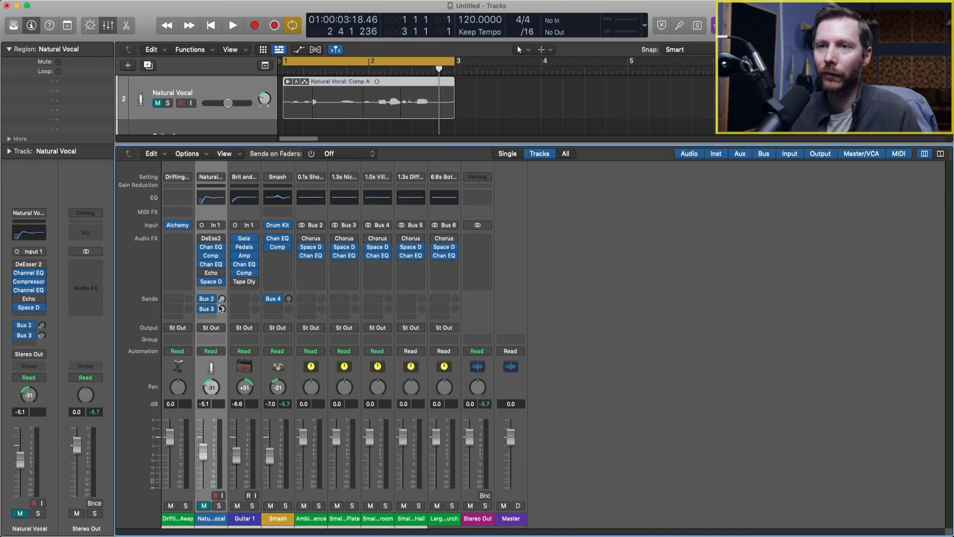
drag(221, 299, 222, 287)
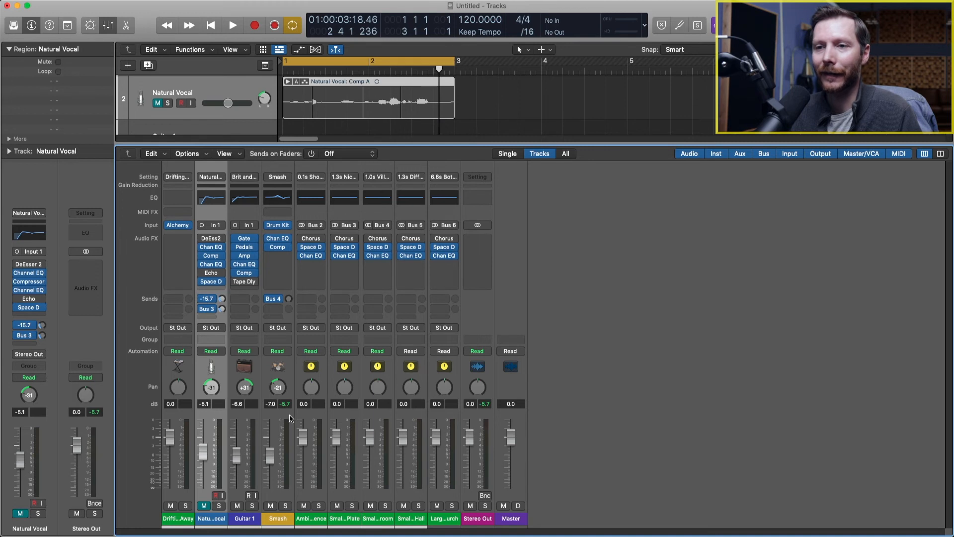
click(248, 519)
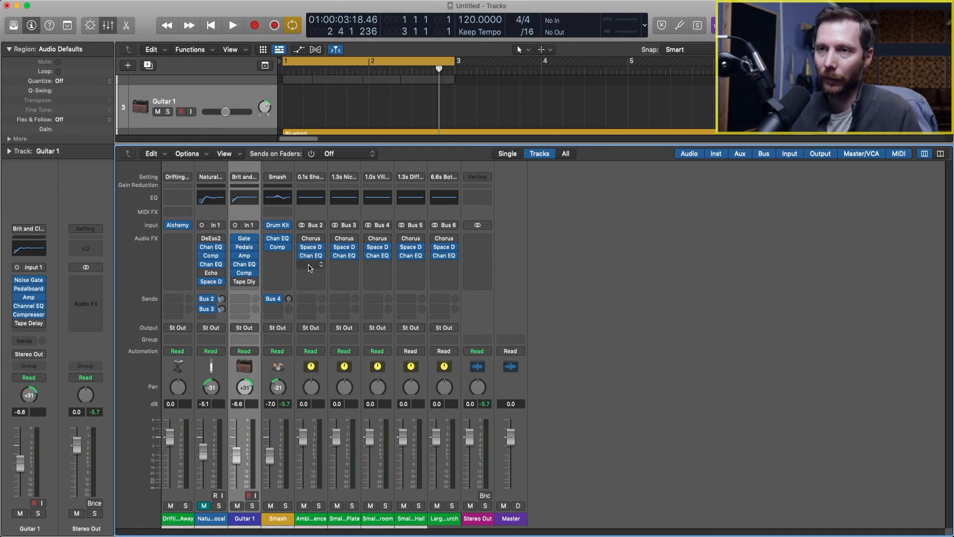
click(241, 299)
mouse_move(244, 312)
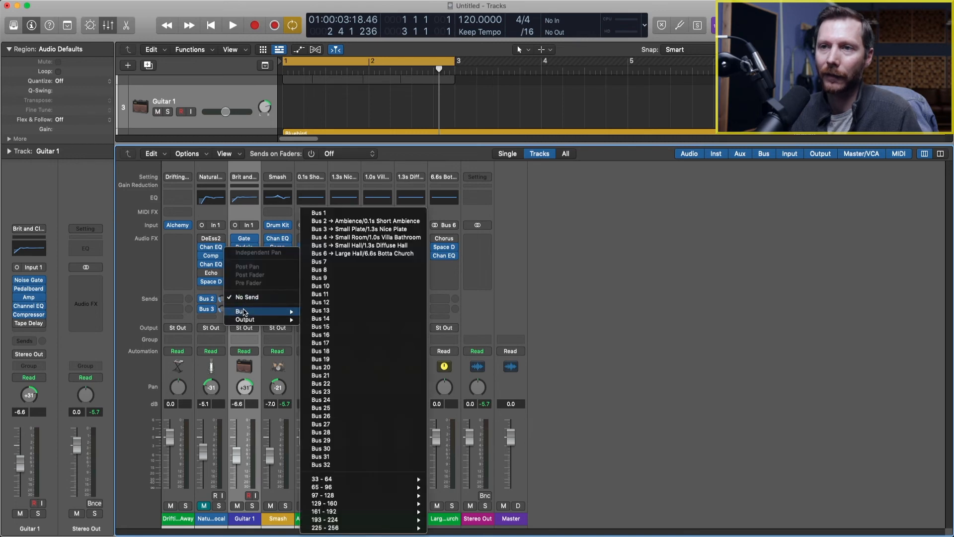
click(348, 221)
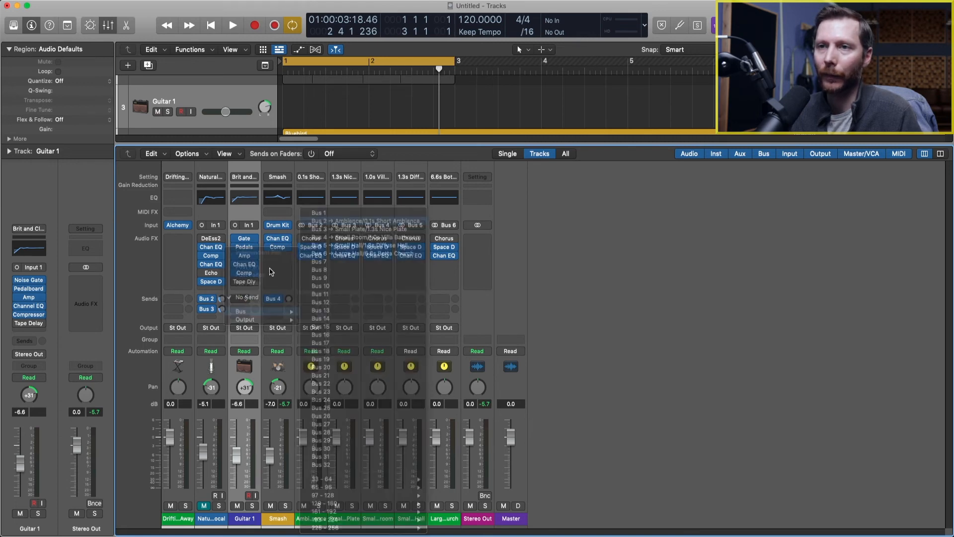
drag(256, 299, 252, 272)
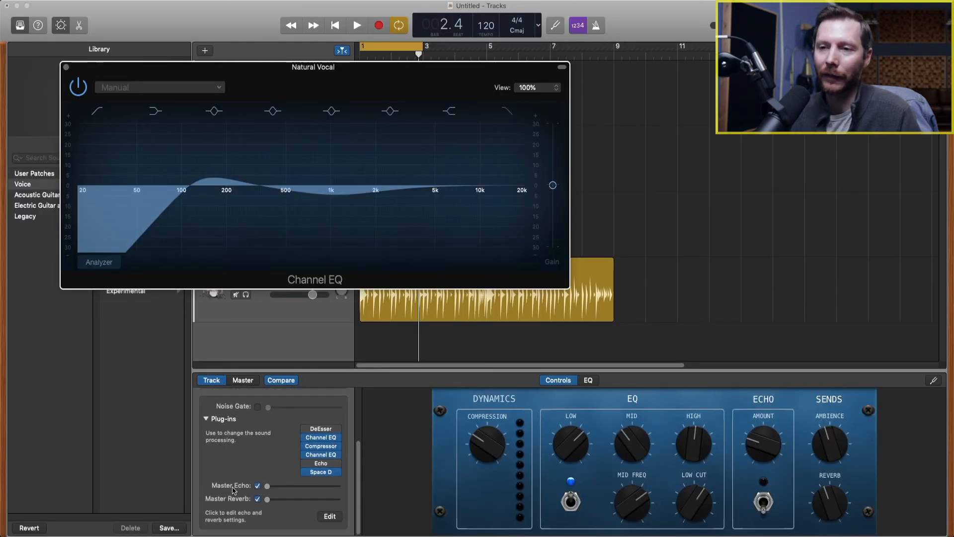
mouse_move(267, 486)
mouse_down()
mouse_move(299, 486)
mouse_move(308, 500)
mouse_move(261, 502)
mouse_move(311, 504)
mouse_move(265, 501)
mouse_move(286, 487)
mouse_move(263, 489)
mouse_move(303, 489)
mouse_move(253, 488)
mouse_up()
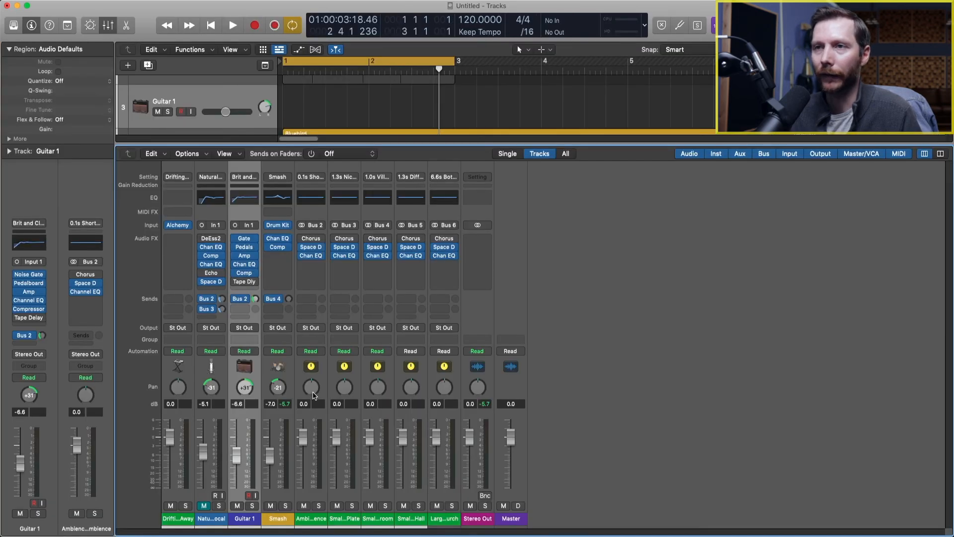
Step: Switch to Logic Pro, hide the mixer and use the Scissors Tool to split the Smash track's Bluebird region at bar 2, 1 3 3 and 1 2 3
key(x)
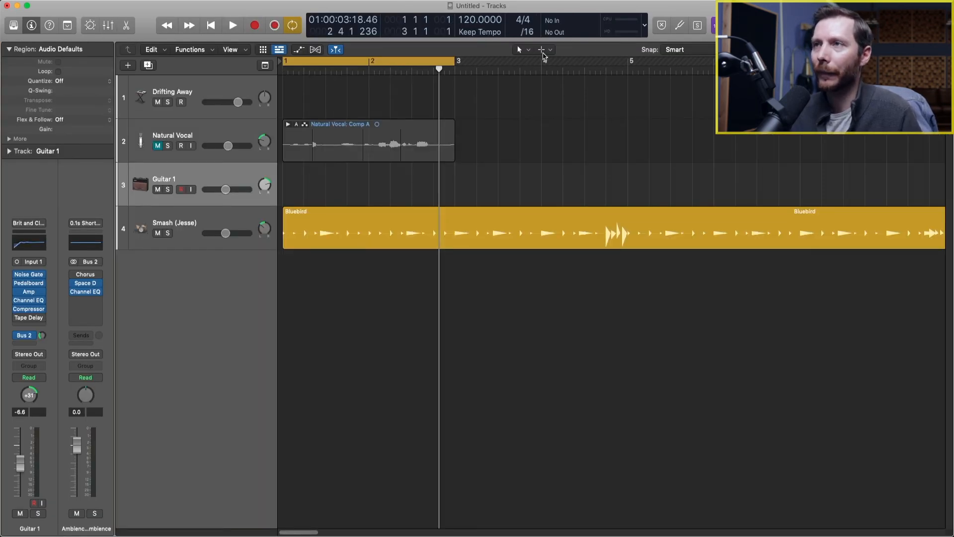
click(550, 50)
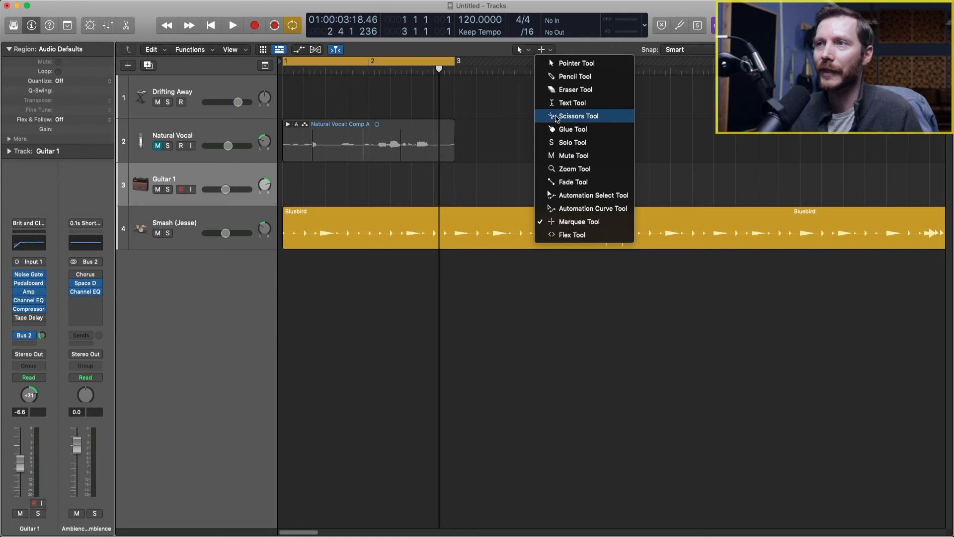
click(556, 116)
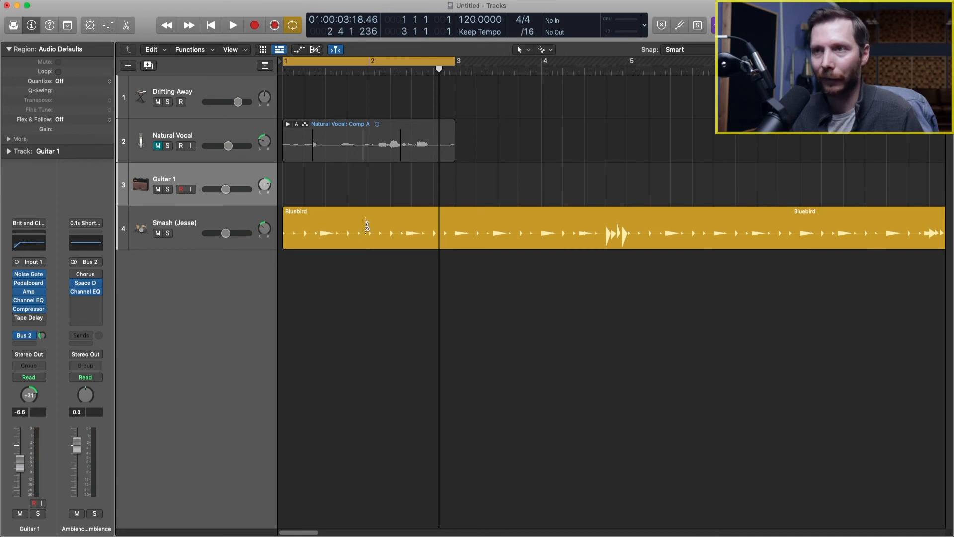
click(368, 226)
click(338, 232)
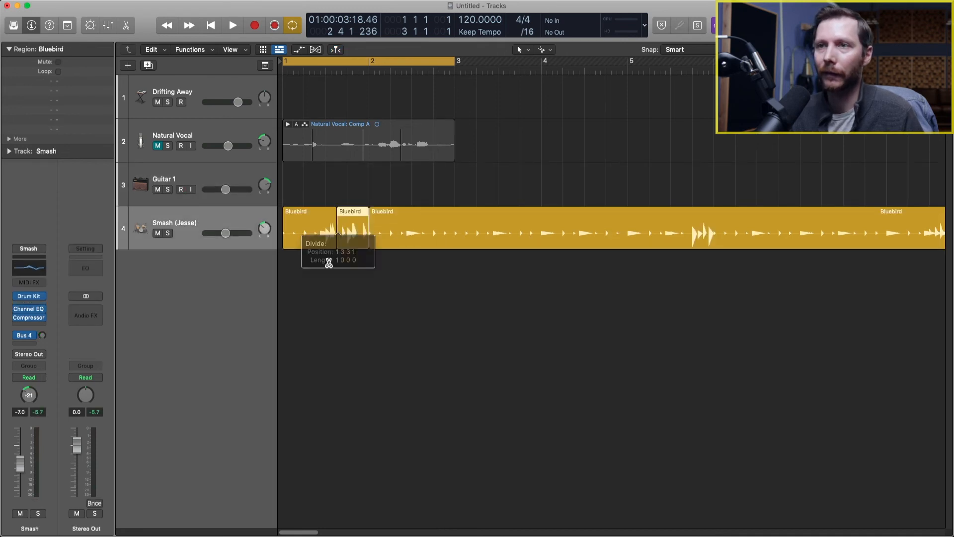
click(315, 234)
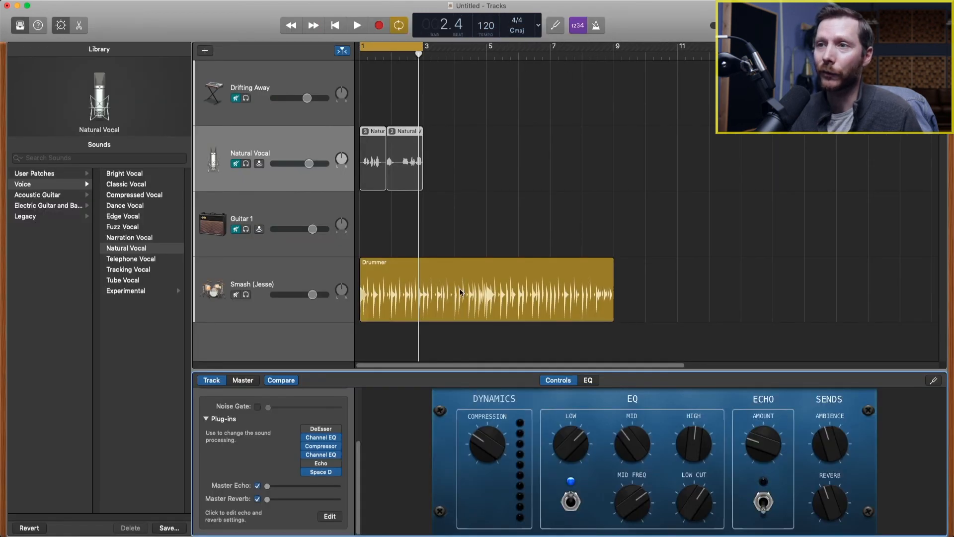
Step: Switch to GarageBand, add a second Drummer region to the Smash track and split the first one at bar 2
click(419, 292)
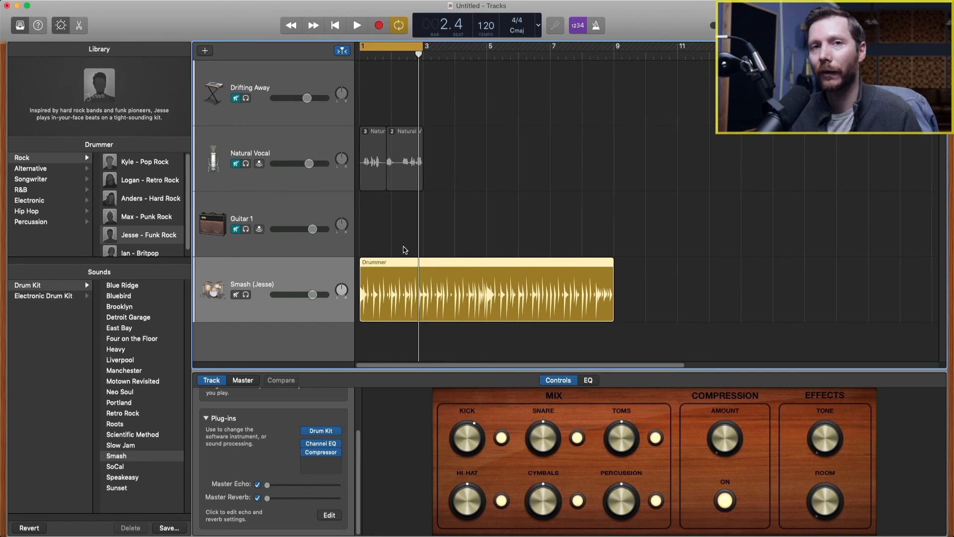
click(646, 305)
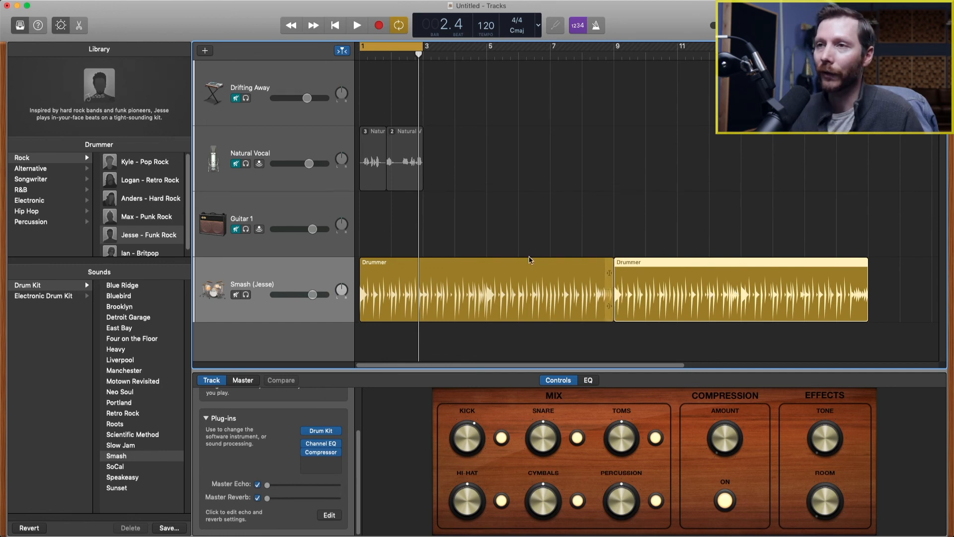
click(408, 261)
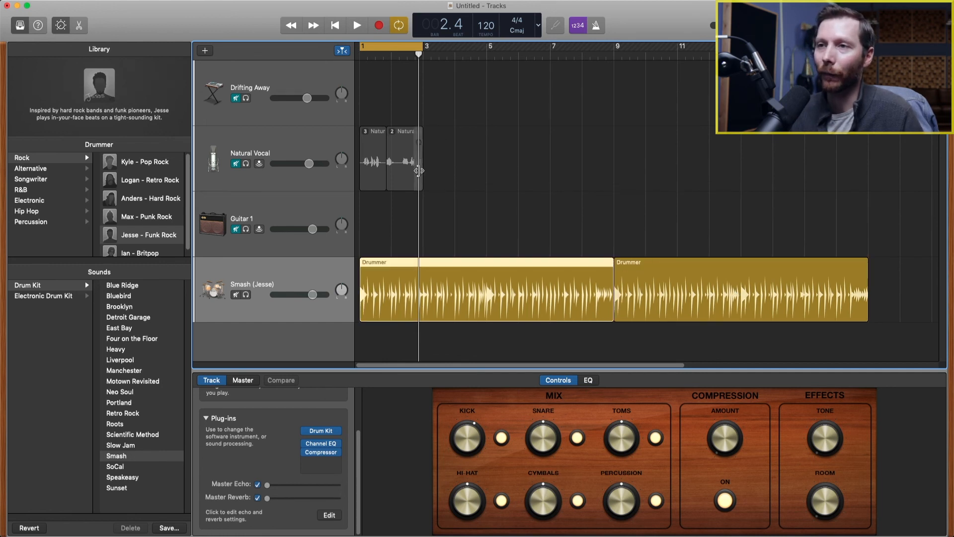
drag(418, 55, 392, 60)
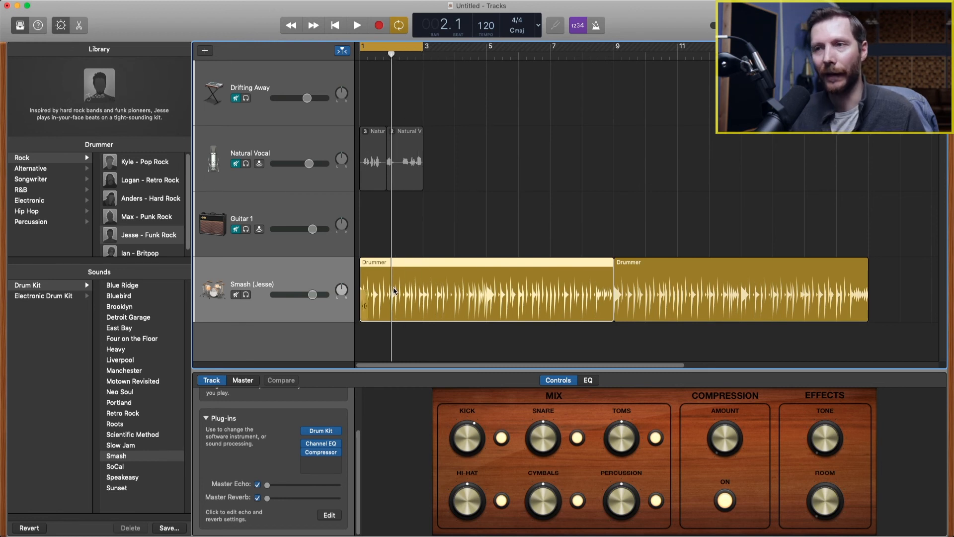
key(super+t)
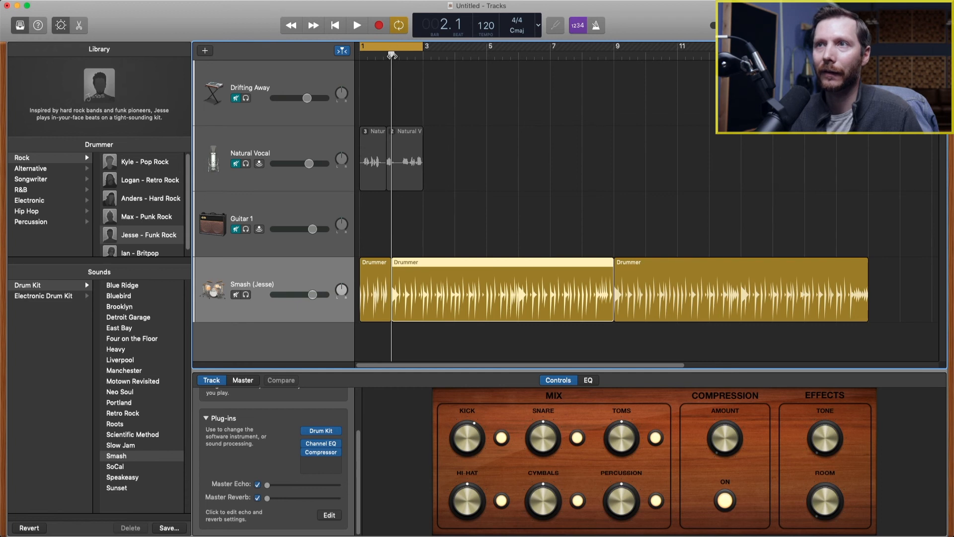
drag(392, 55, 415, 62)
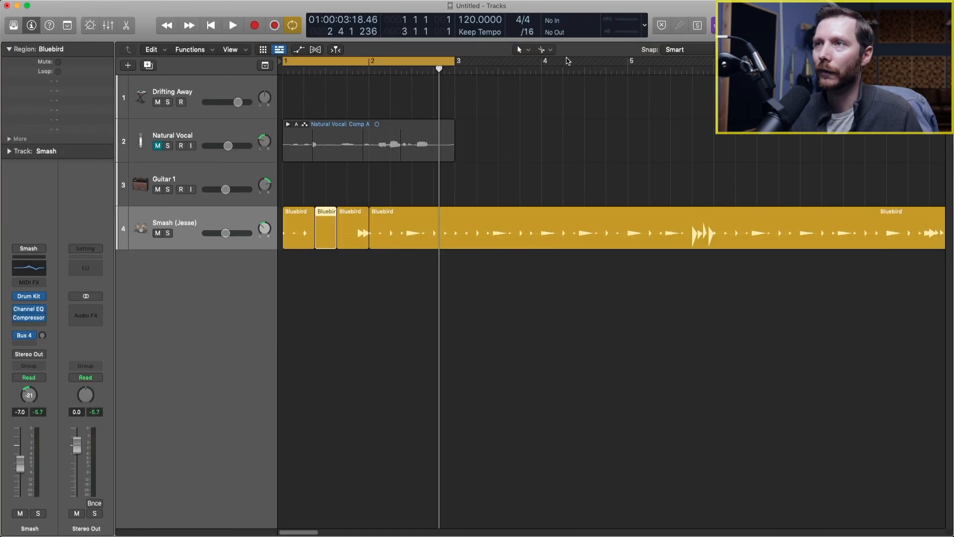
Step: Switch to Logic Pro and use the Marquee Tool to delete the part of the Bluebird region from about bar 2.4 to mid-bar 3
click(543, 49)
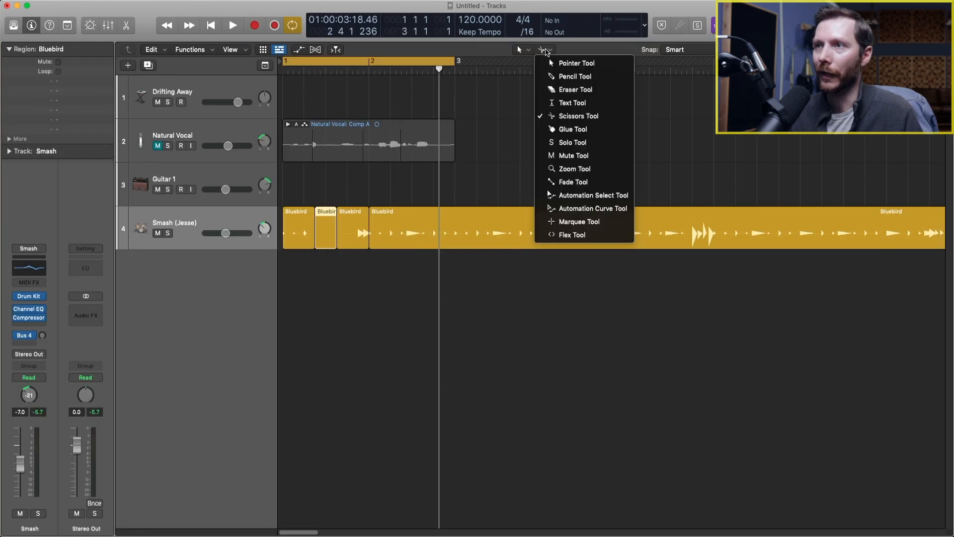
click(579, 222)
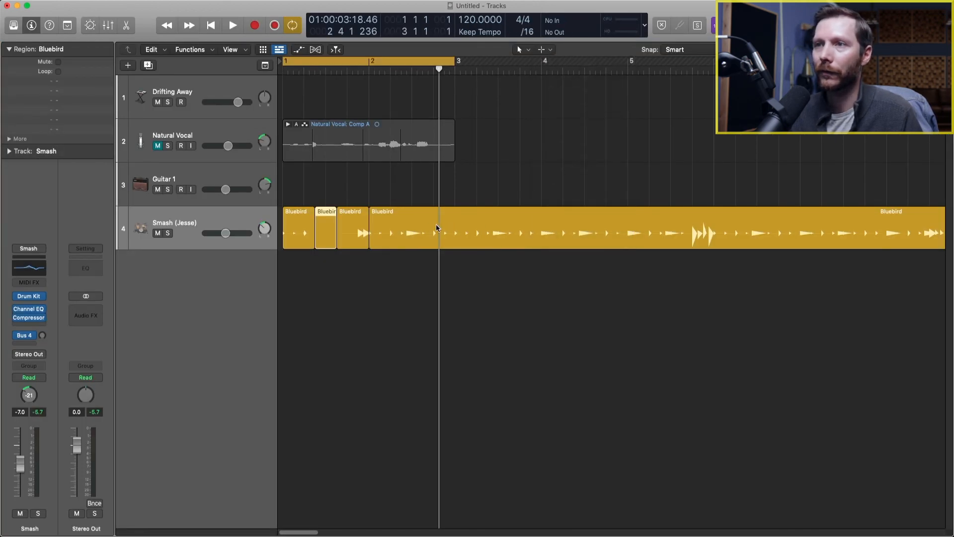
drag(401, 229, 498, 231)
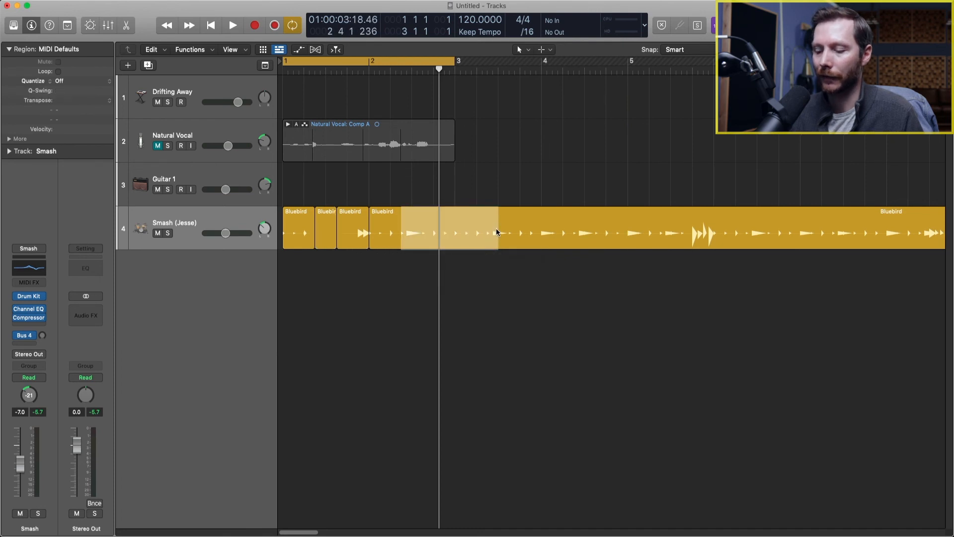
key(Delete)
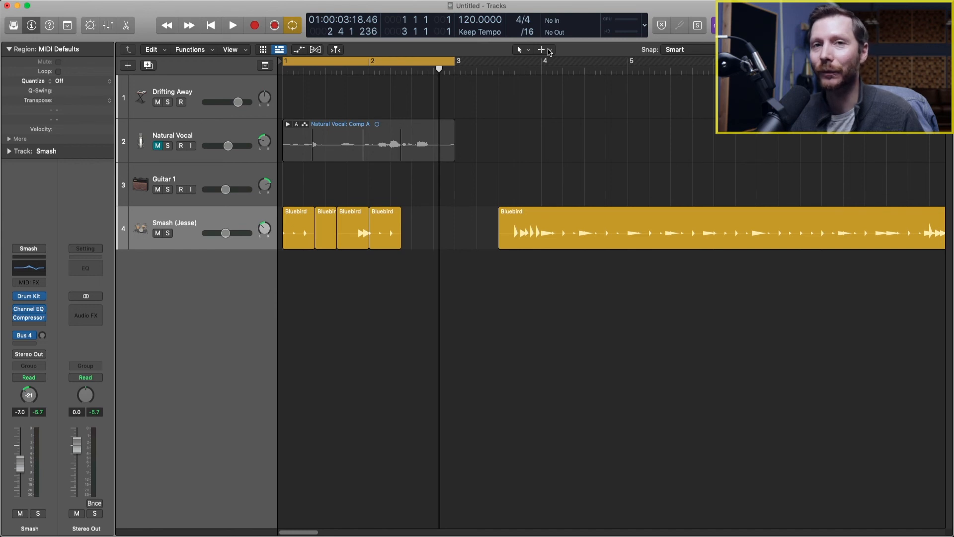
Step: Assign the Zoom Tool as the secondary tool and magnify the short Bluebird regions on the Smash track
click(550, 51)
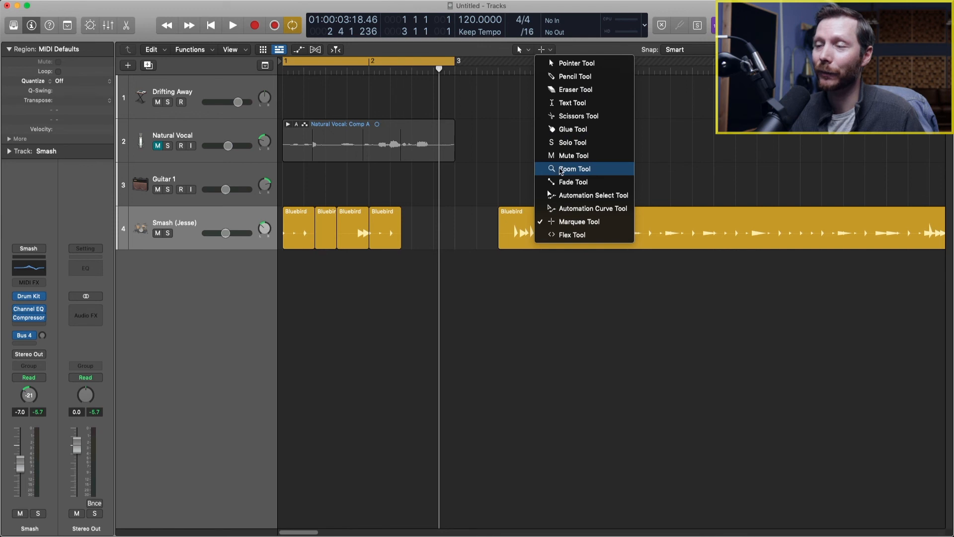
click(547, 42)
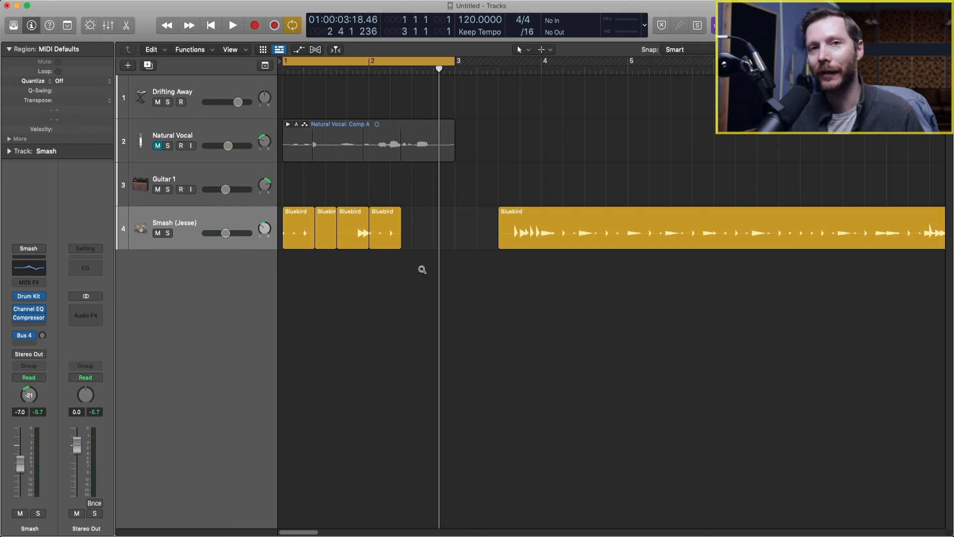
drag(422, 270, 313, 196)
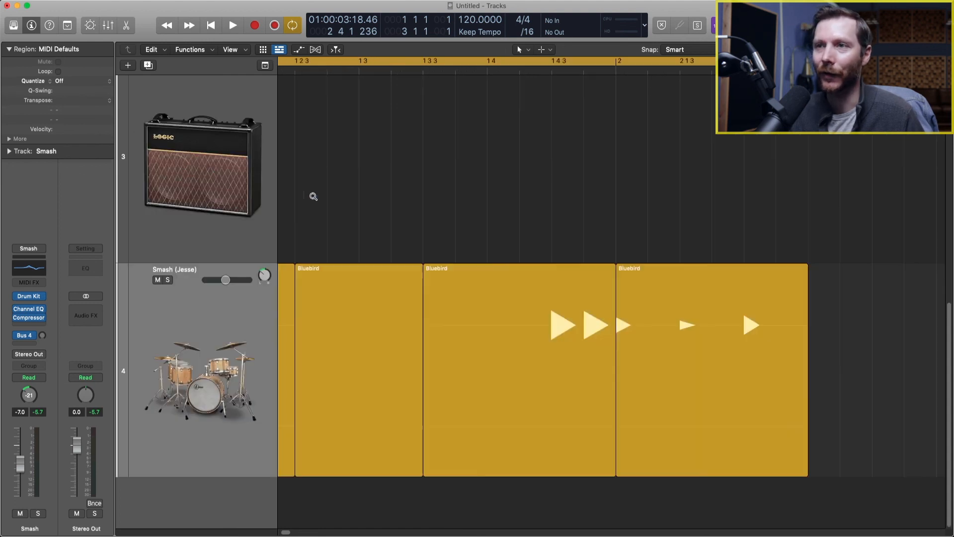
click(328, 248)
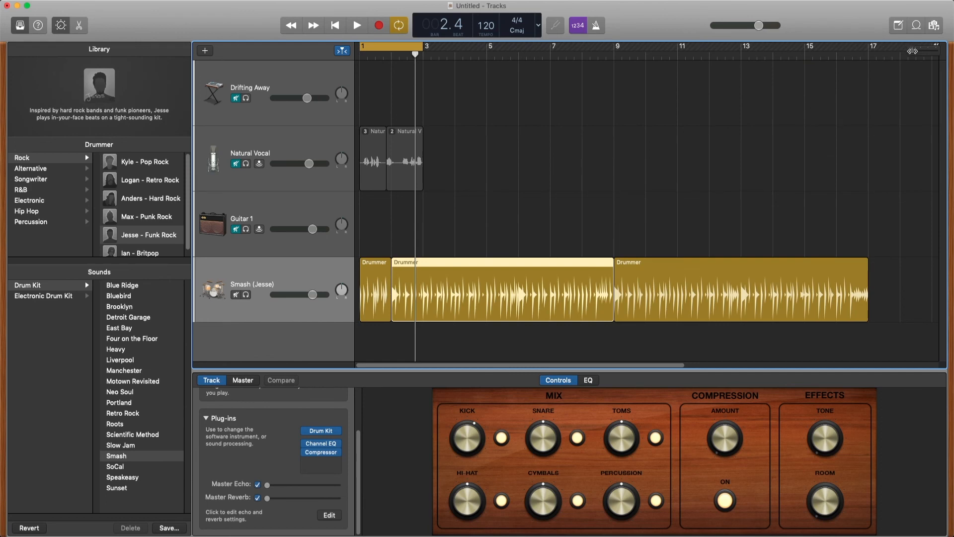
Step: Switch to GarageBand and zoom the timeline out horizontally to view past bar 19
mouse_move(912, 51)
mouse_down()
mouse_move(934, 51)
mouse_move(910, 51)
mouse_up()
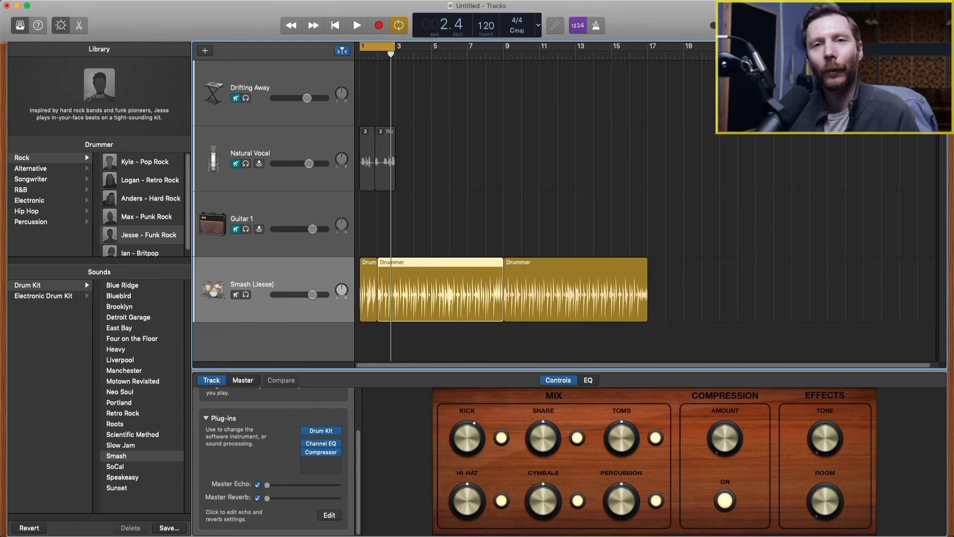